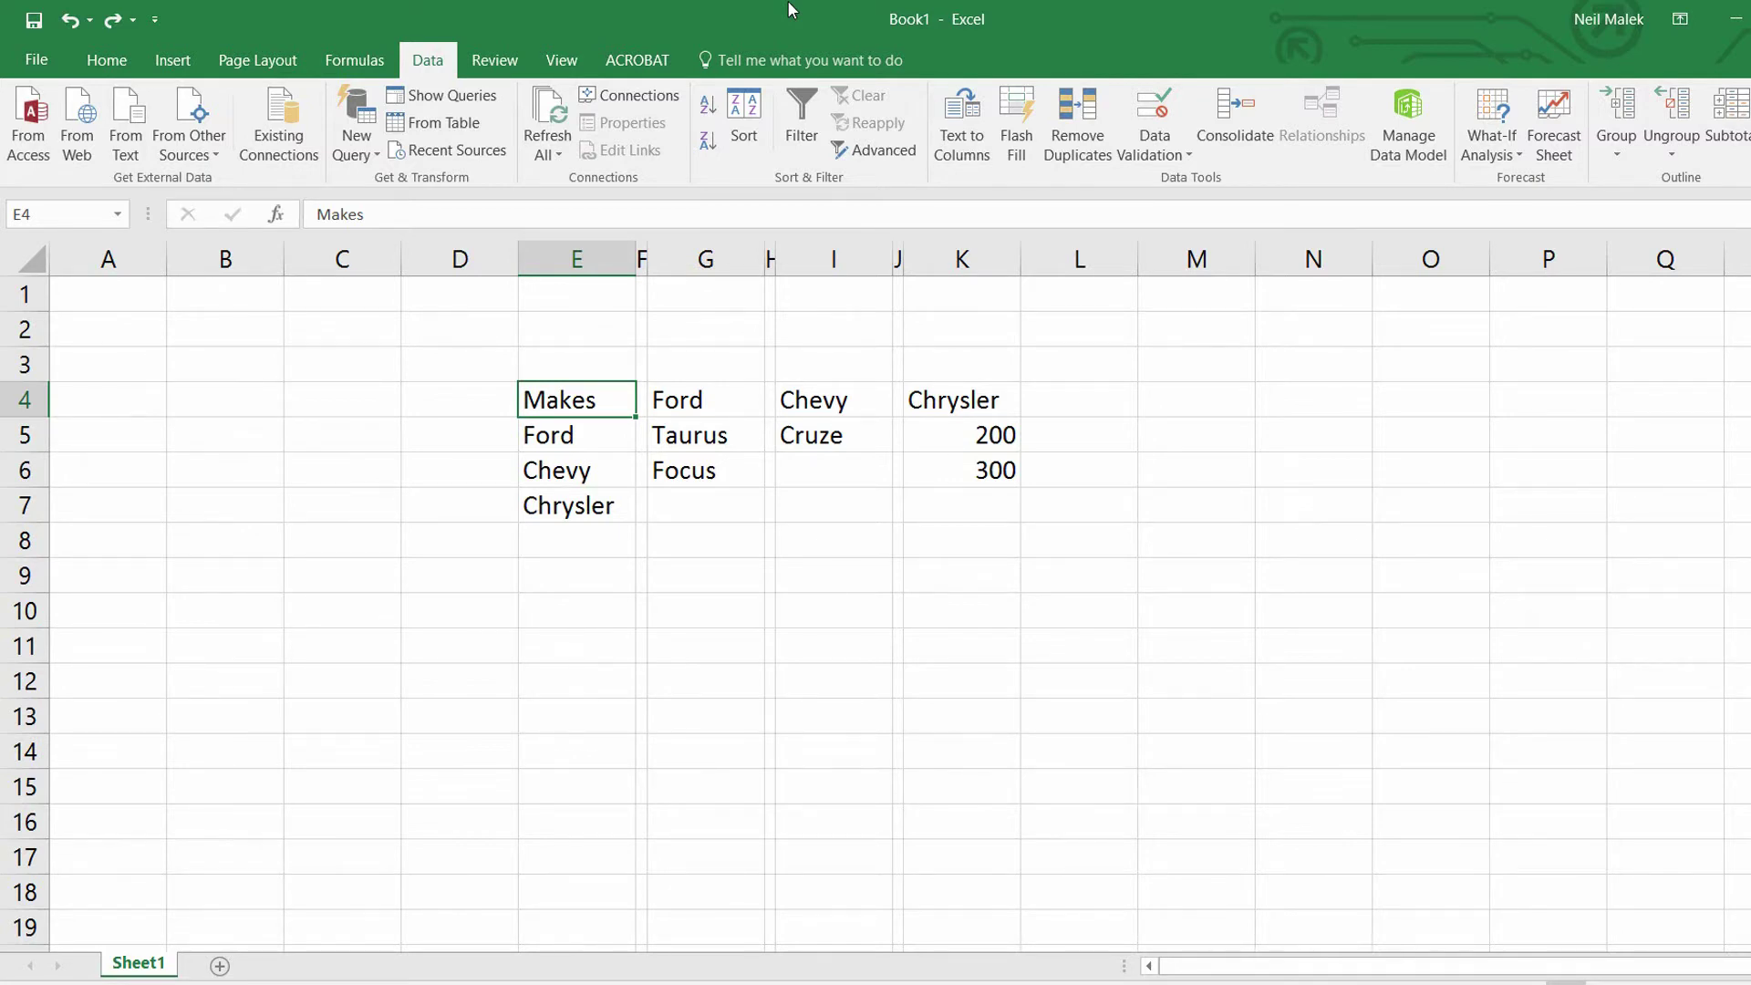
- Type the labels 'Make' in A4 and 'Model' in A5
click(96, 411)
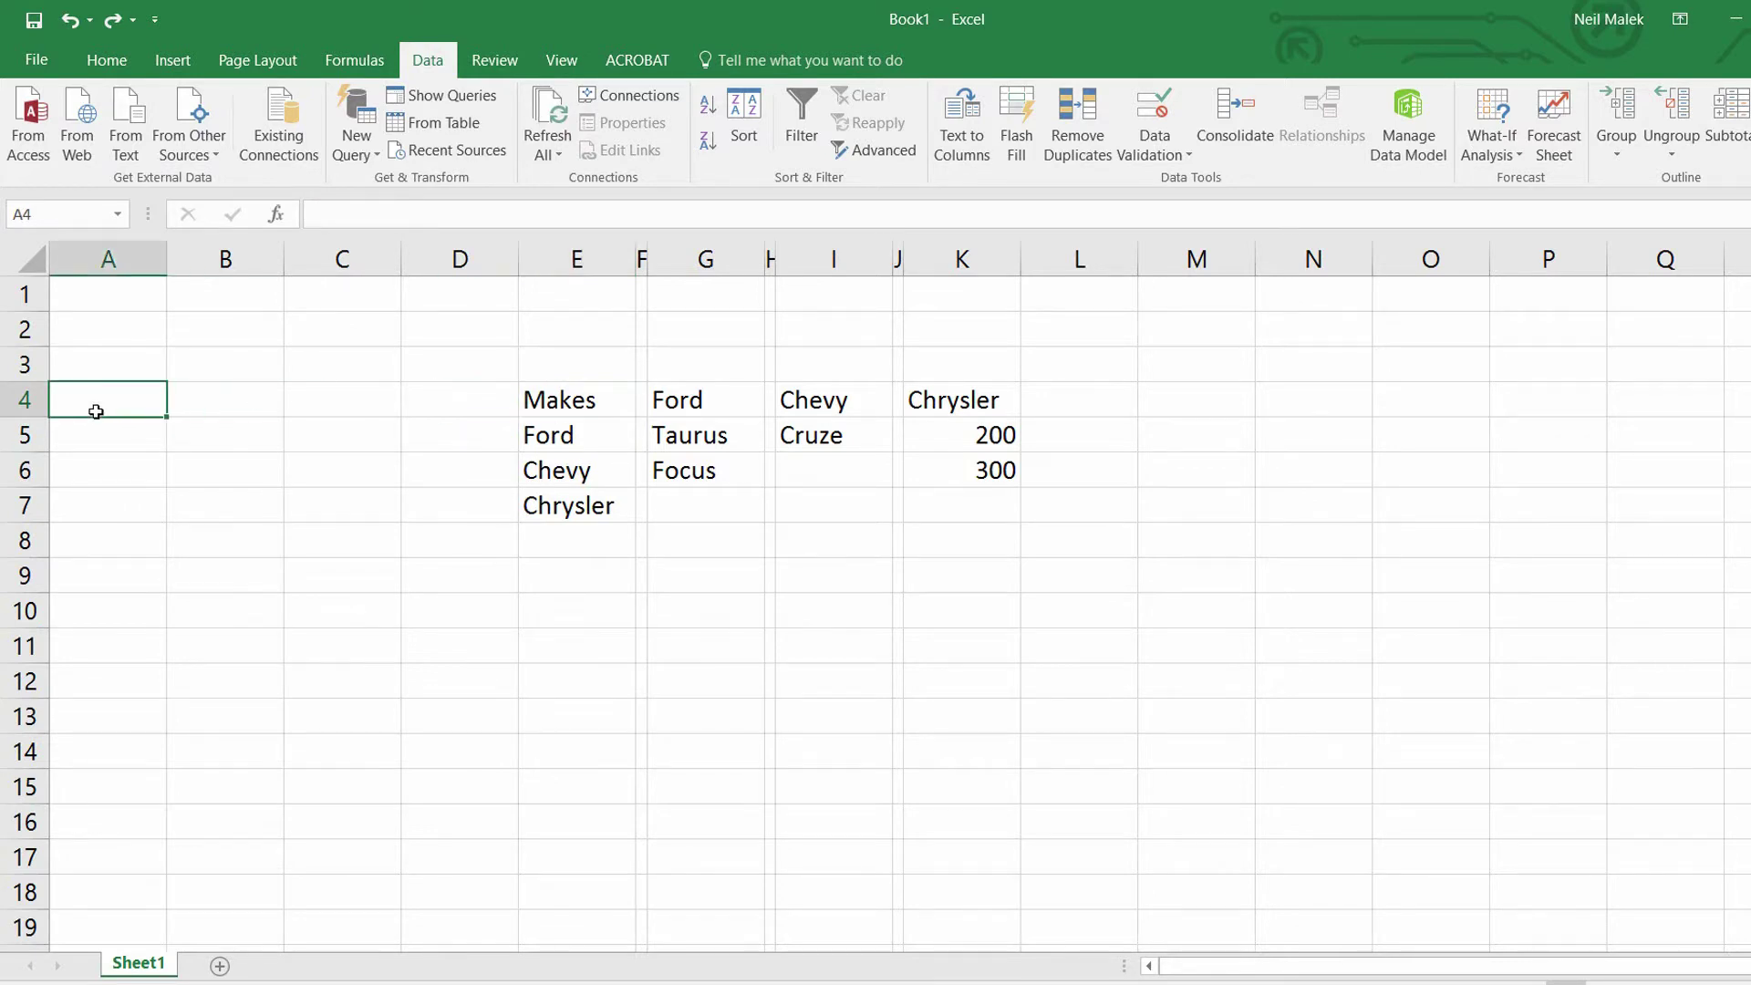
text(Make)
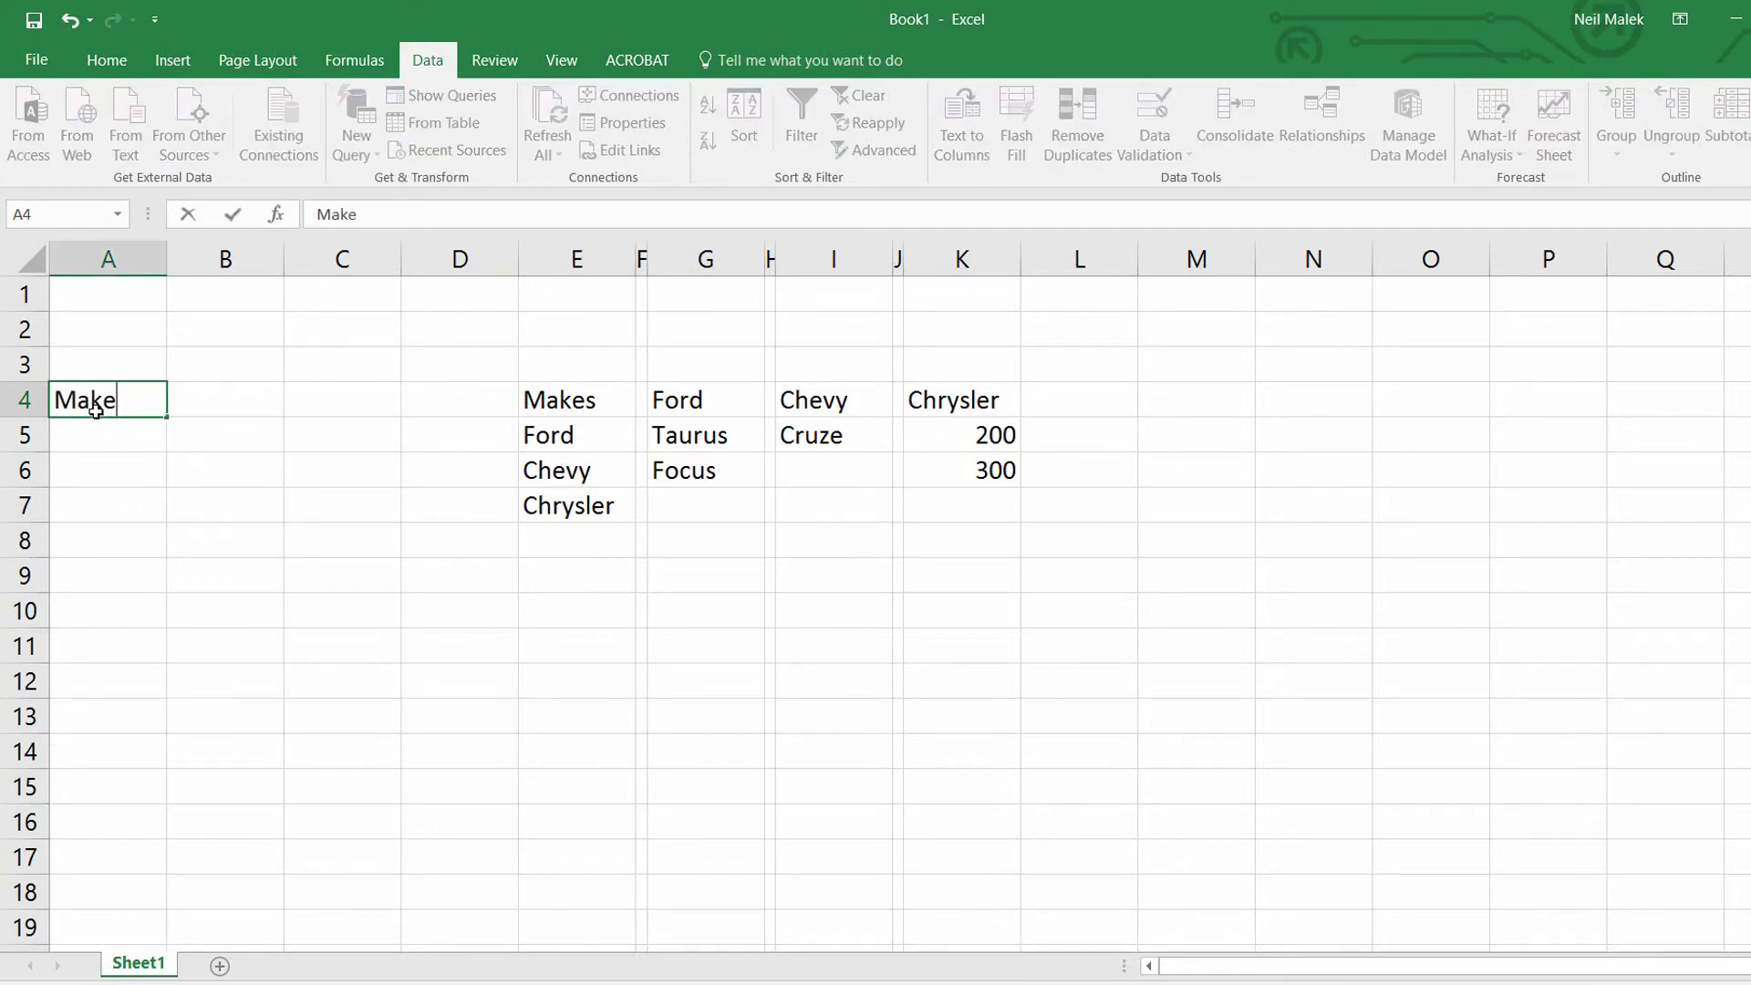
key(Return)
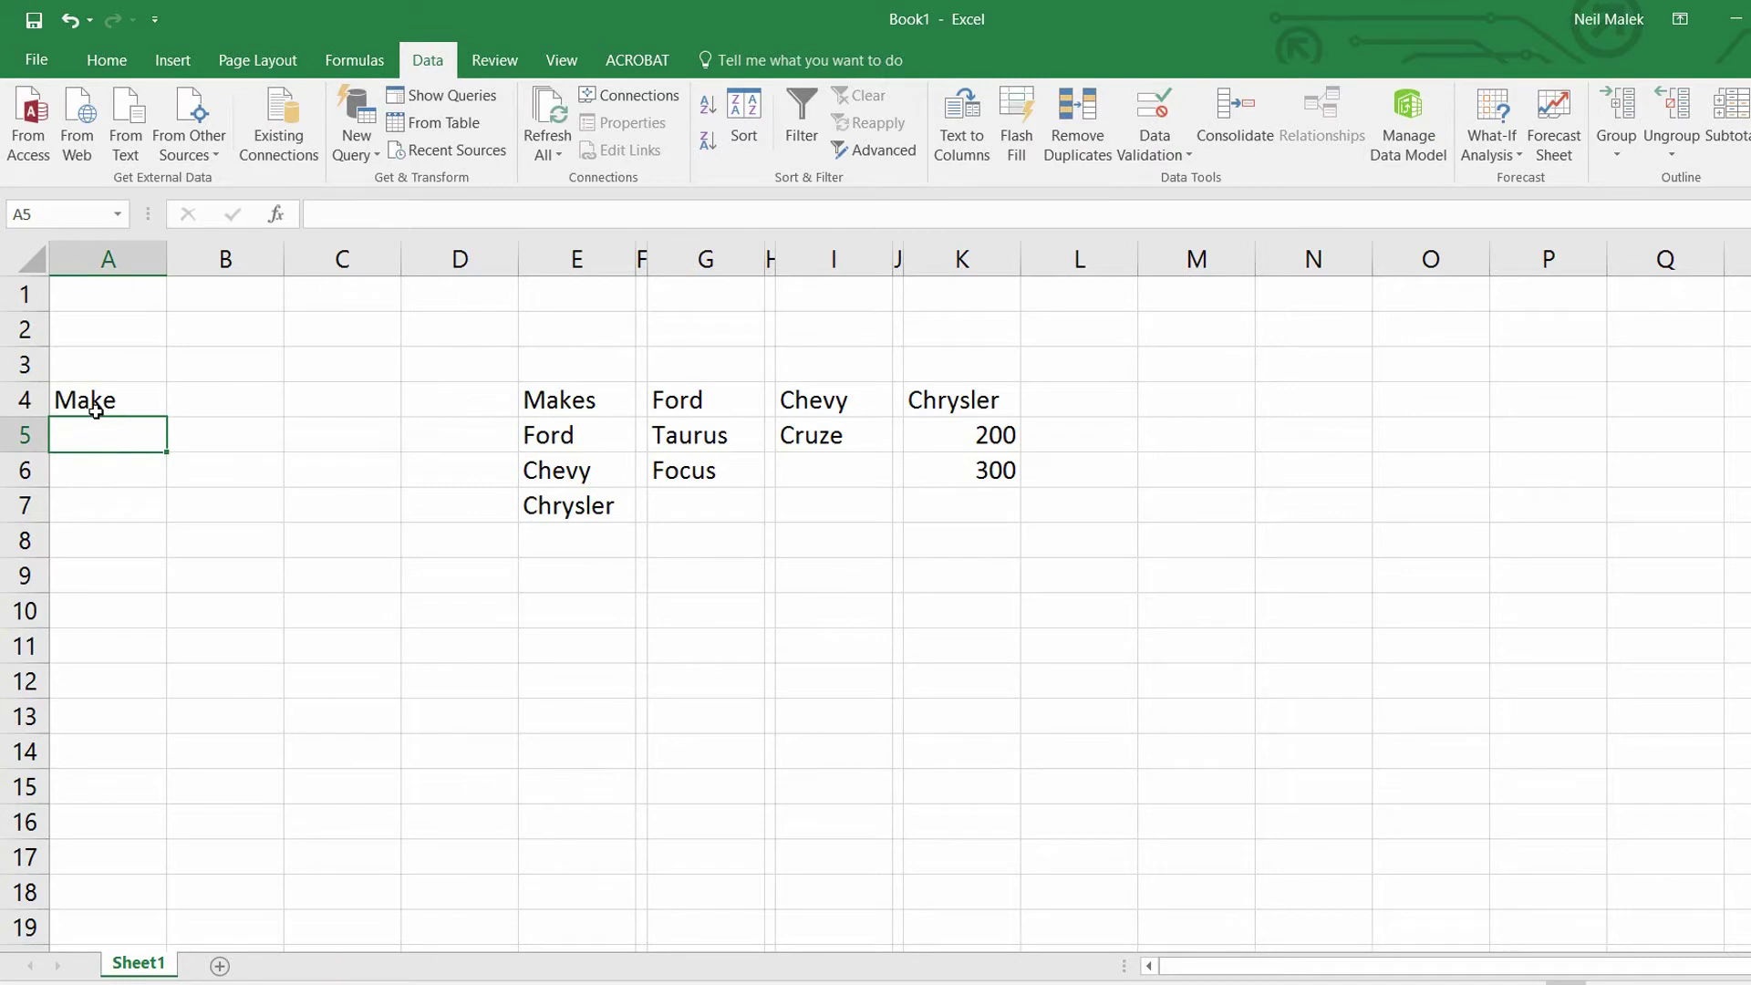
text(Model)
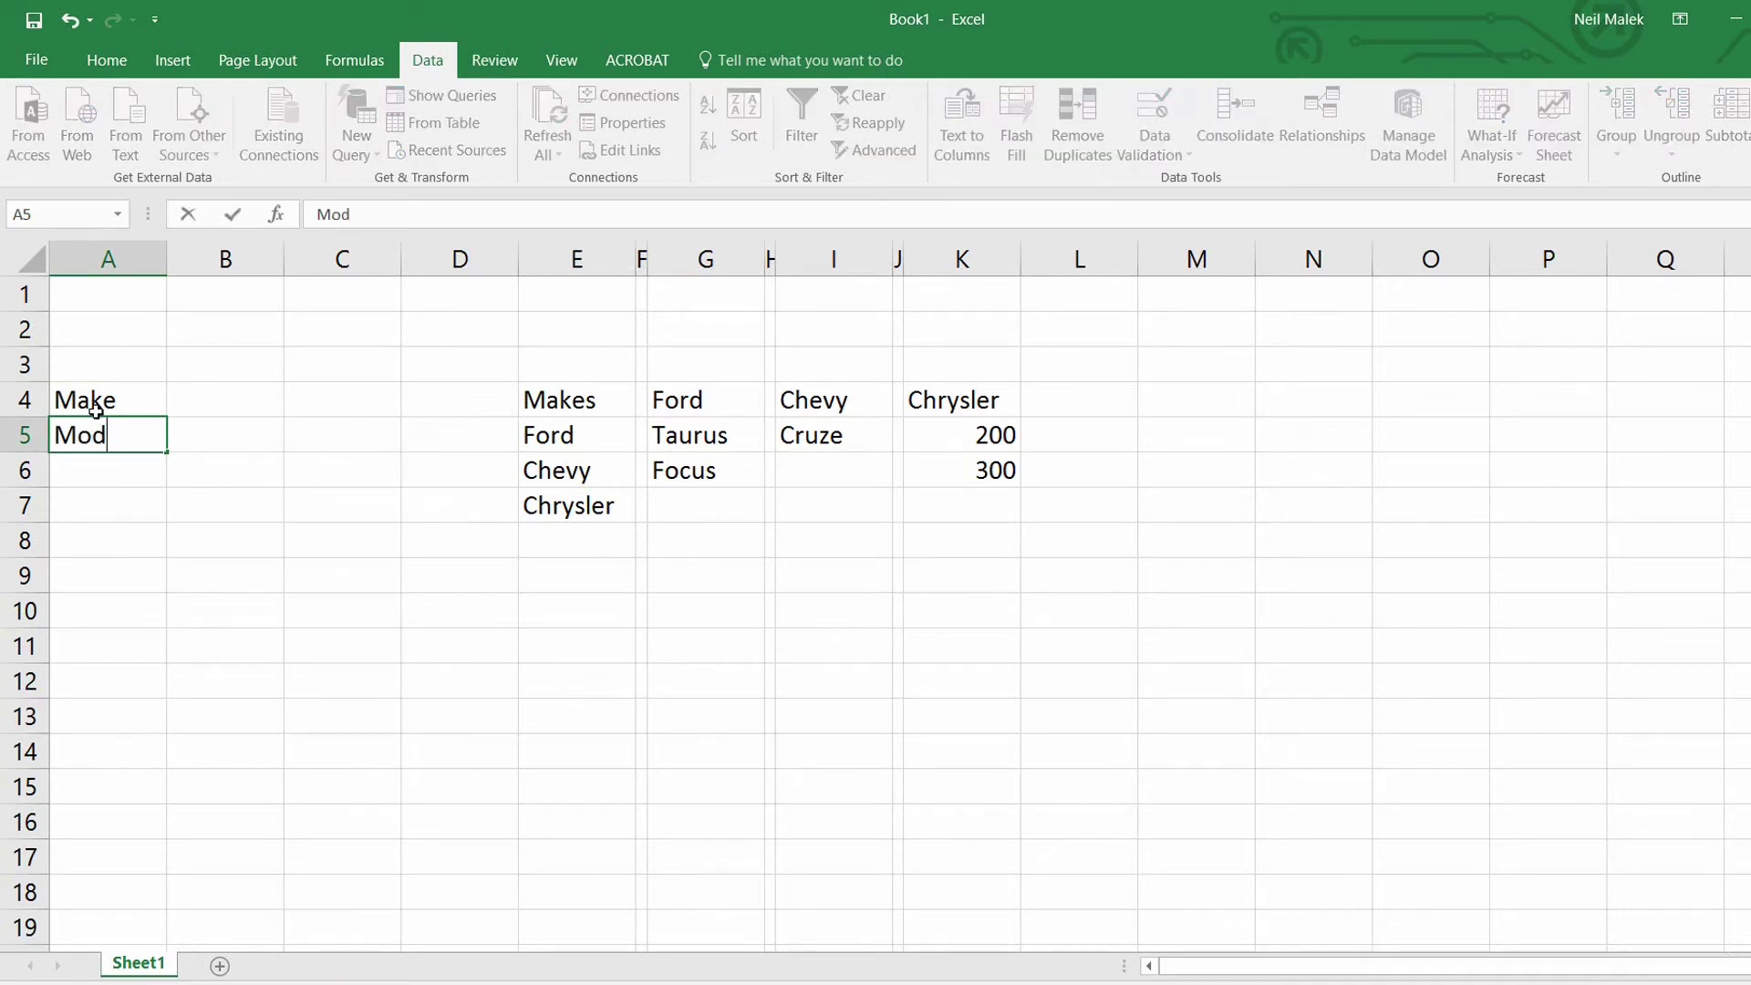
key(Return)
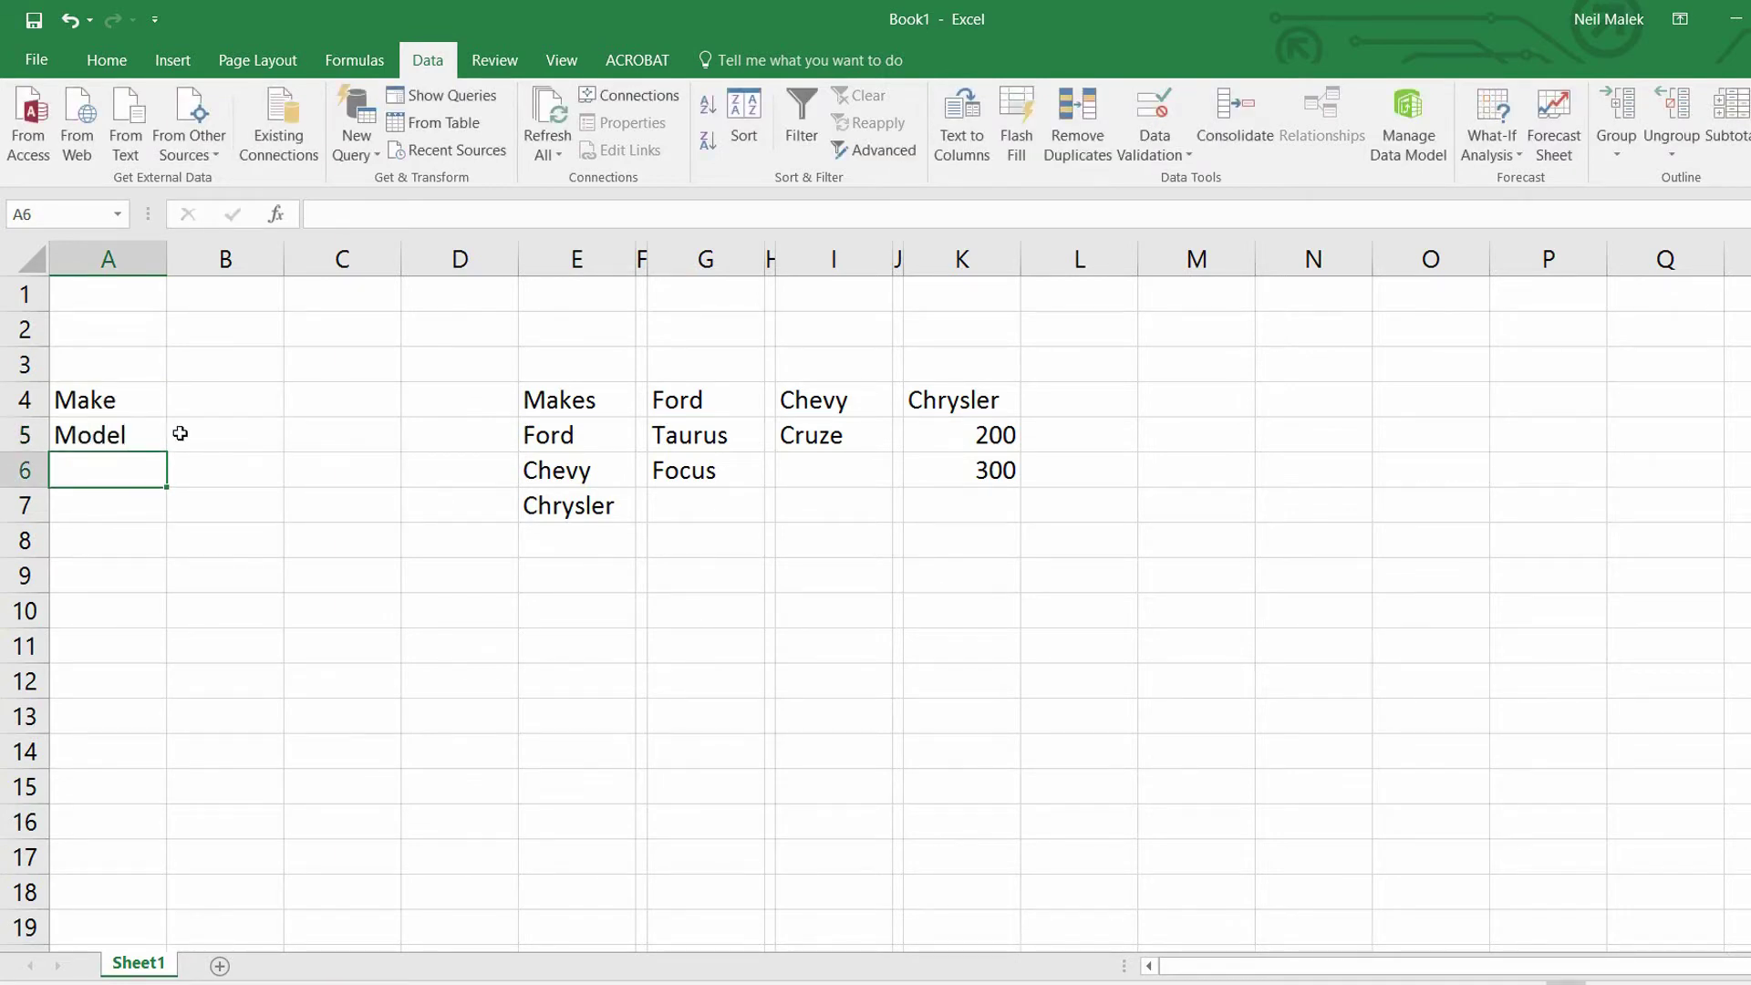
click(227, 403)
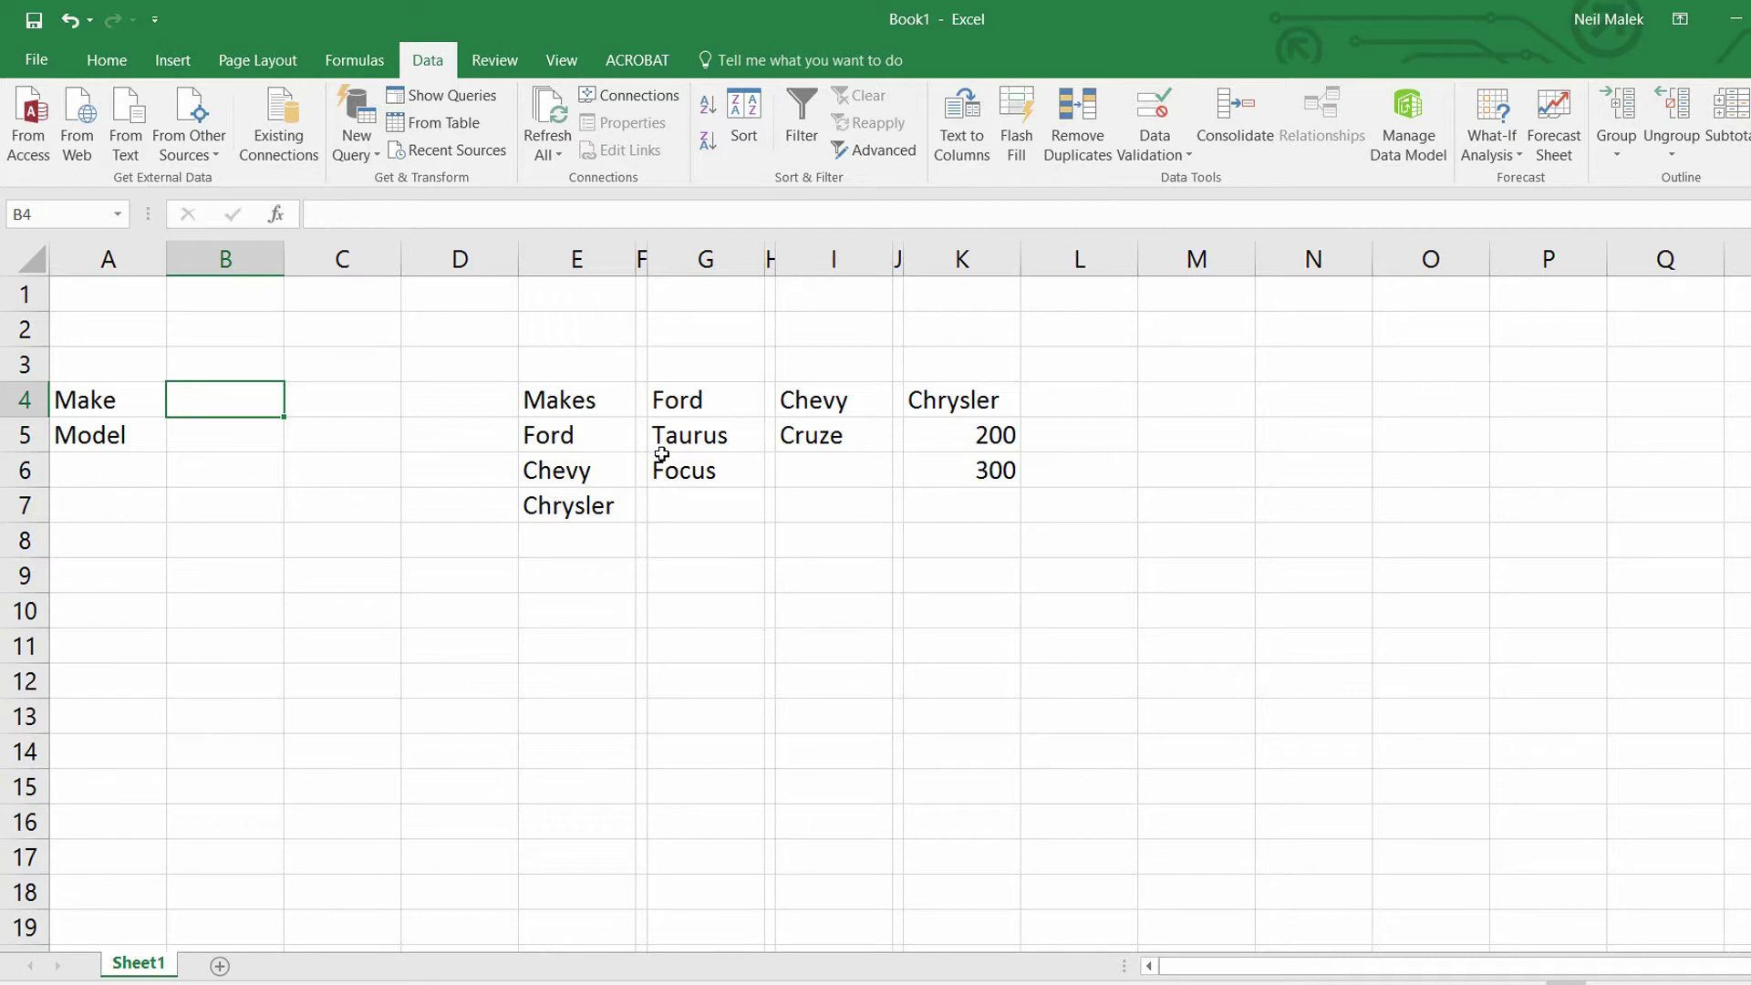
drag(565, 406, 589, 506)
drag(684, 399, 693, 470)
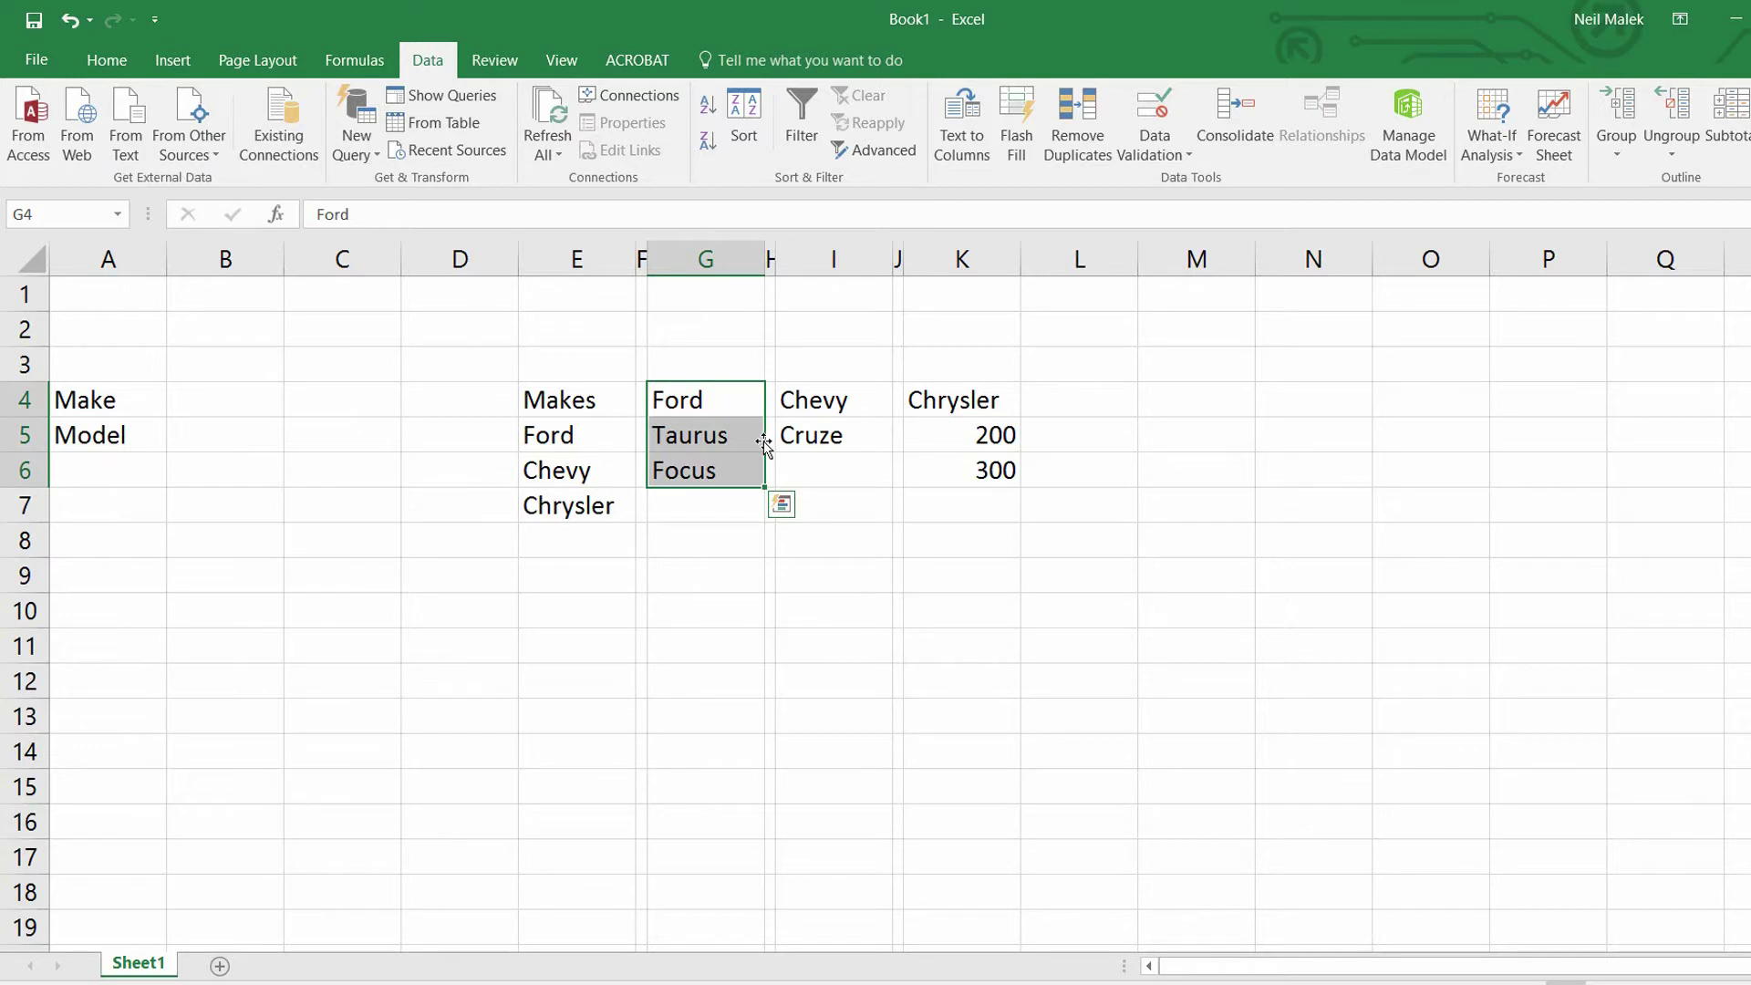
click(577, 439)
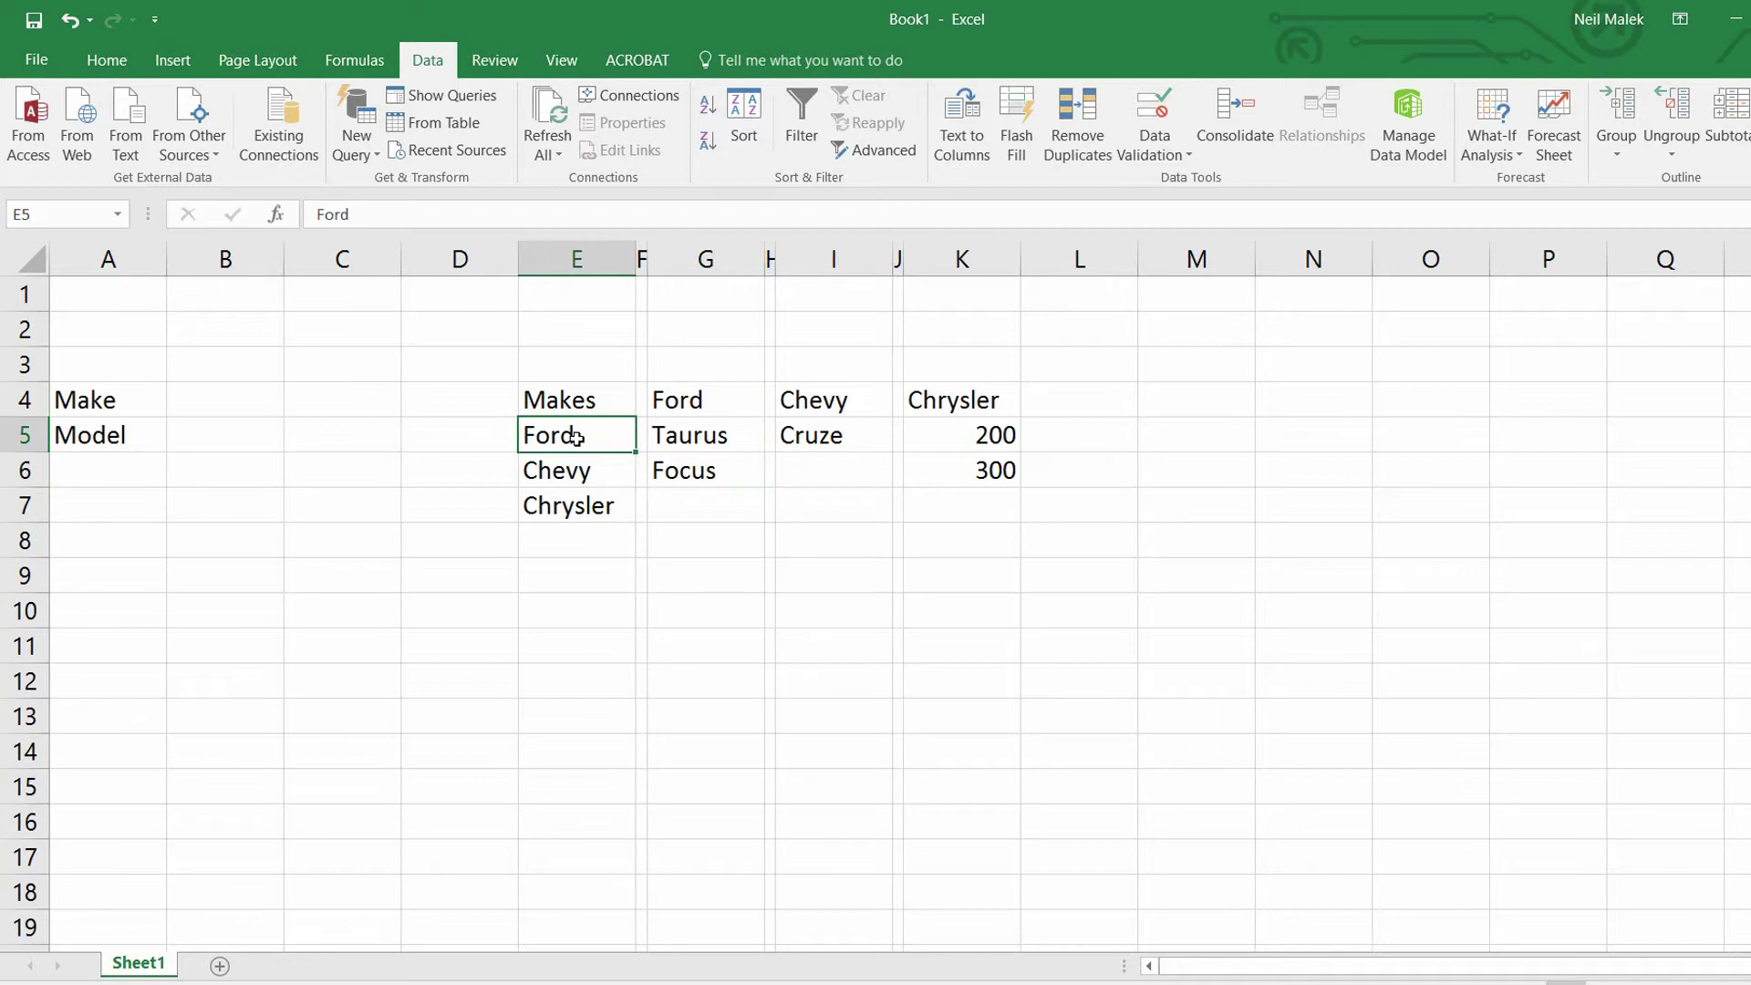
drag(709, 401, 703, 477)
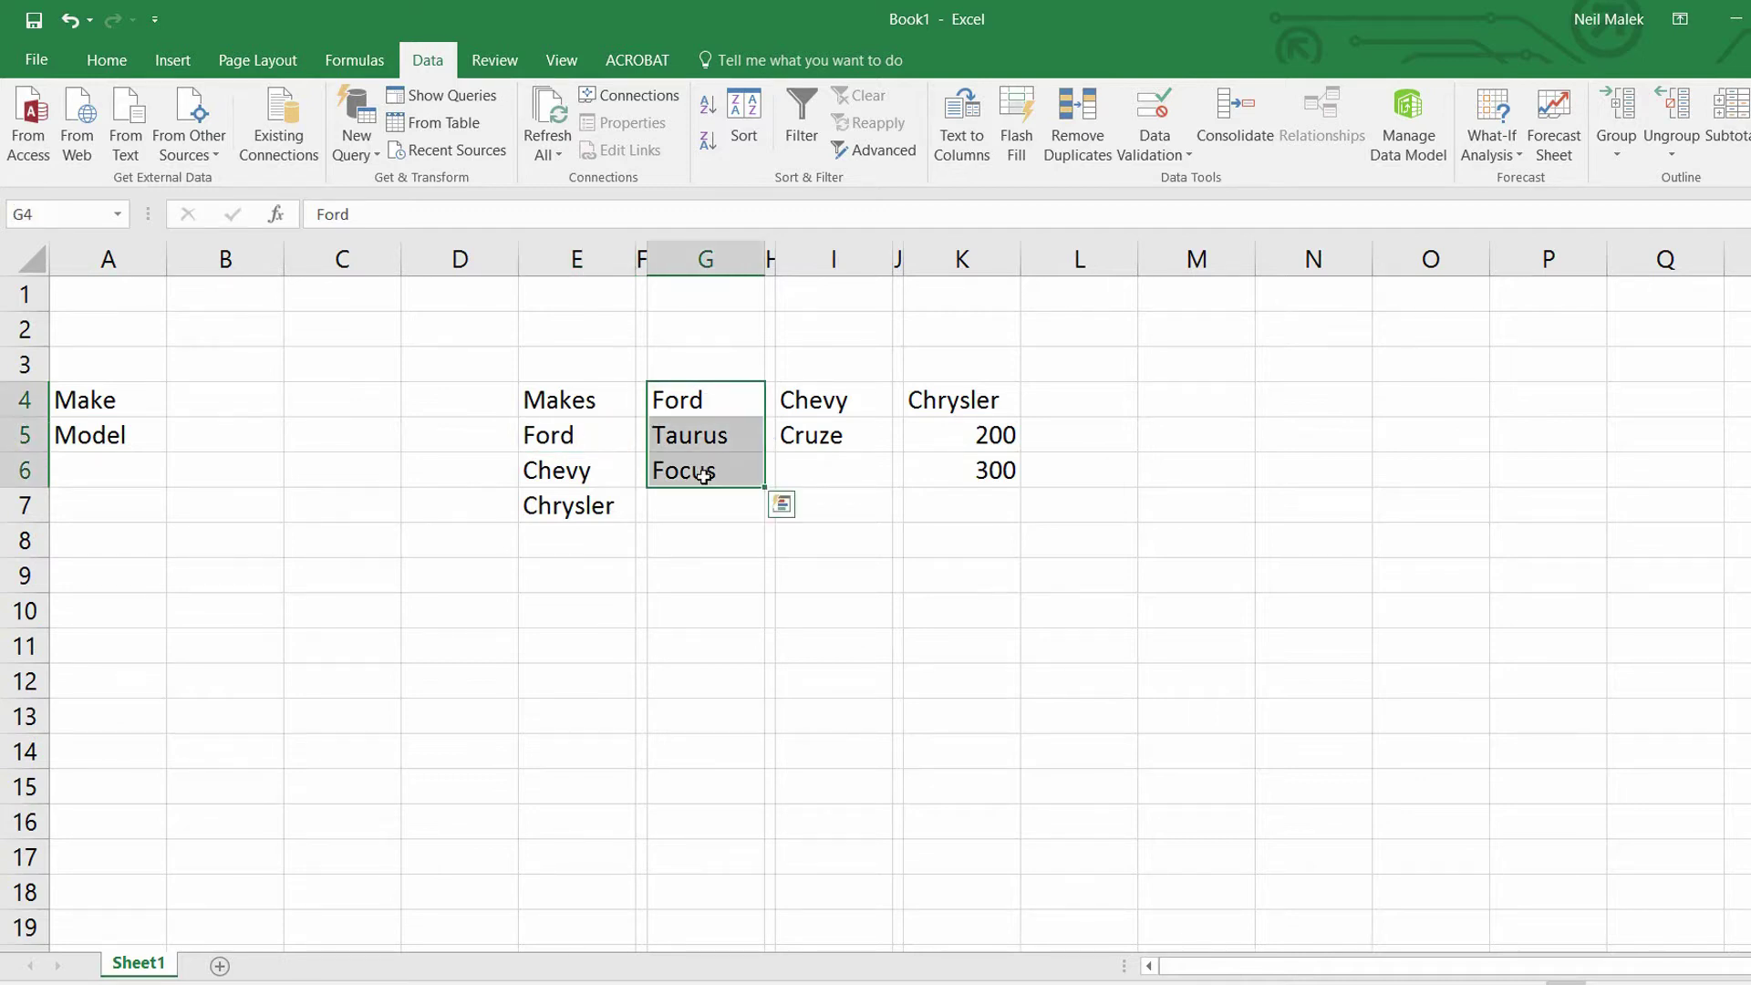
click(602, 473)
click(856, 402)
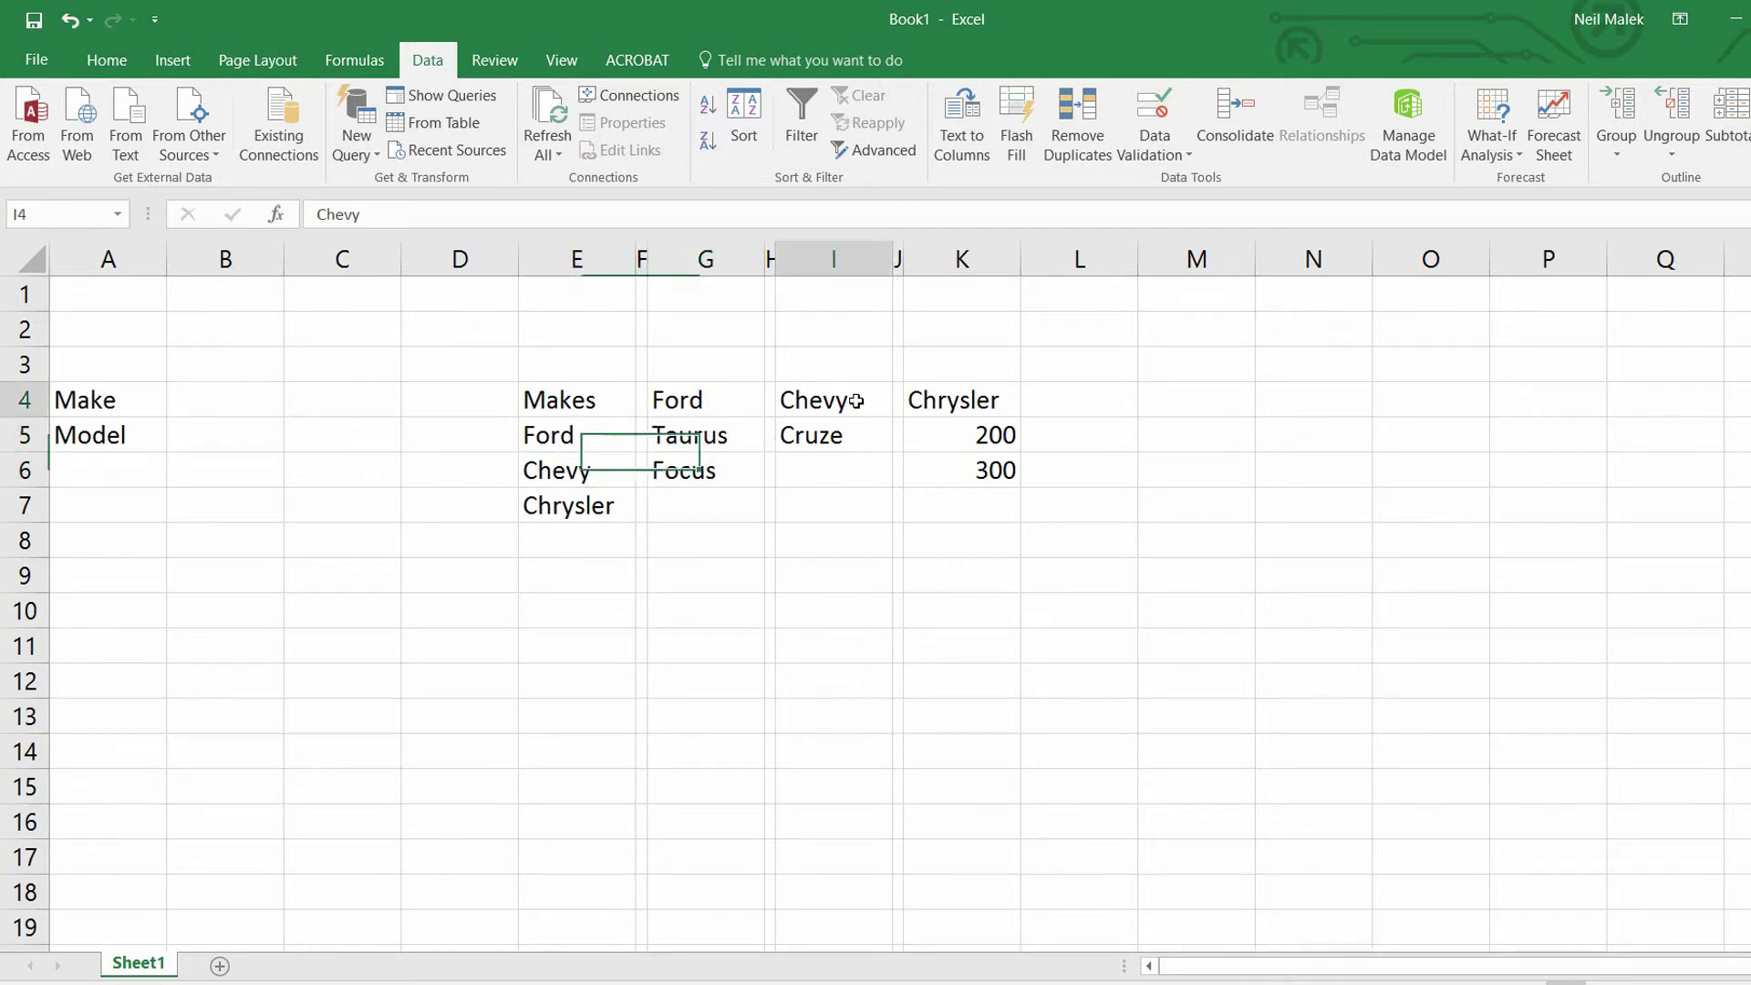
drag(856, 401, 860, 438)
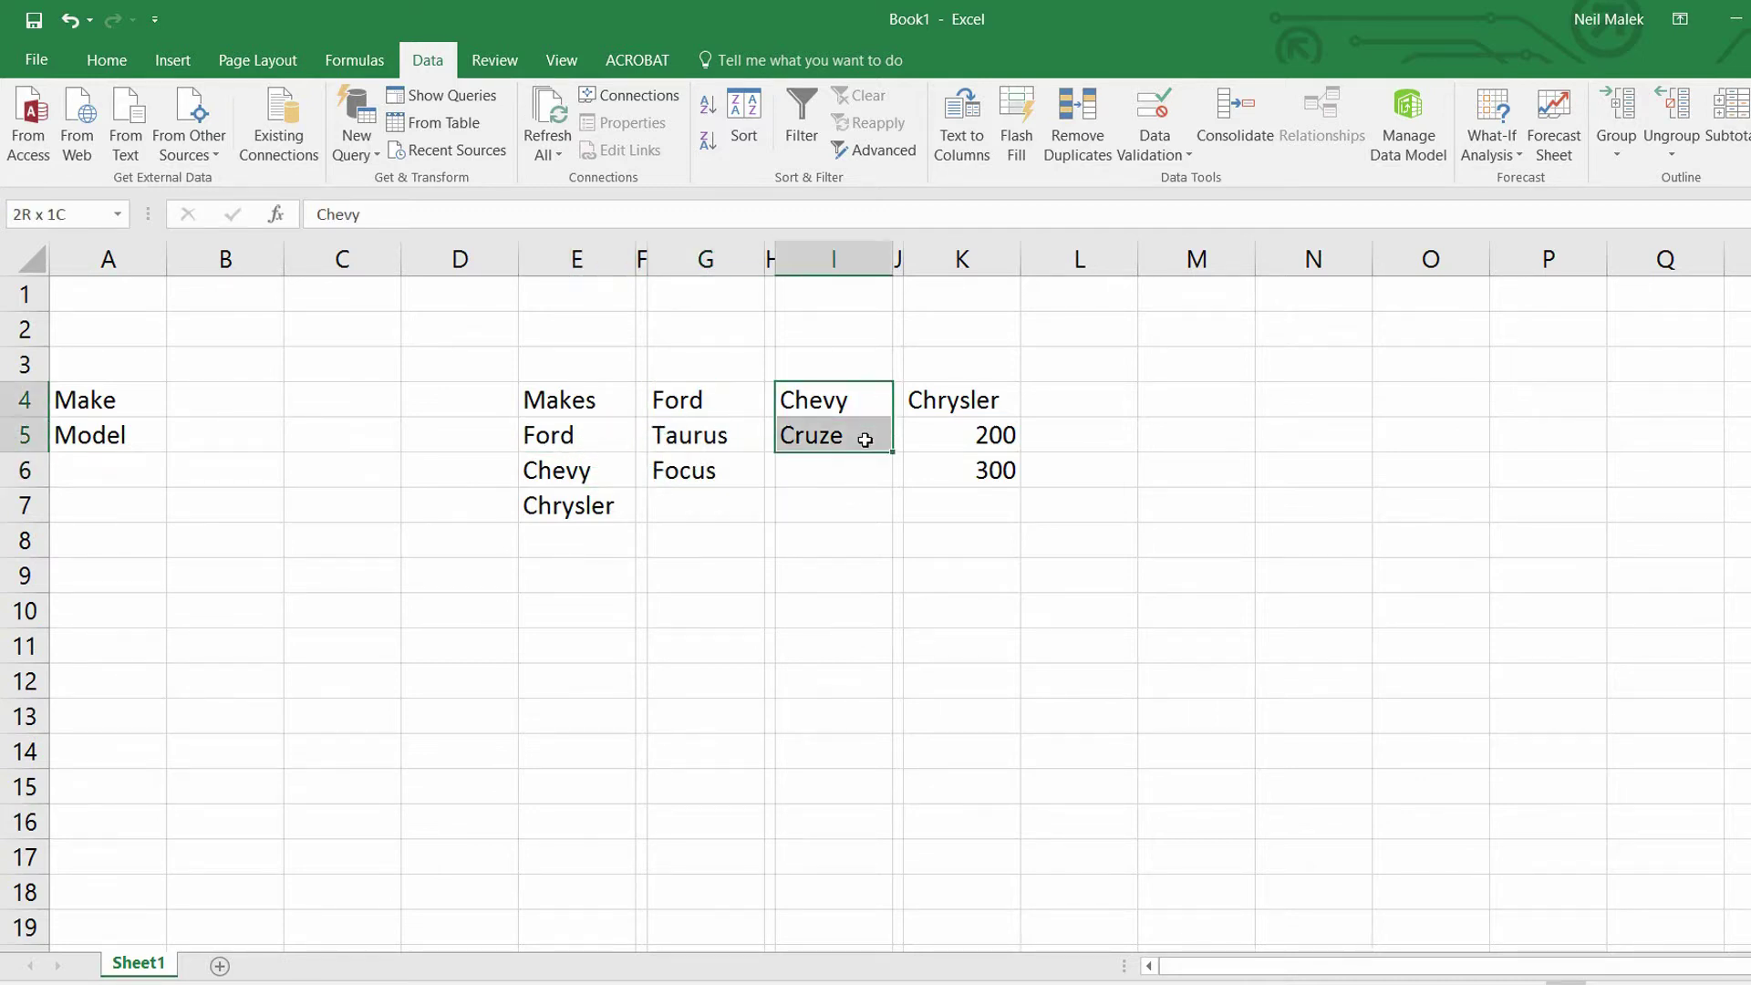
click(592, 484)
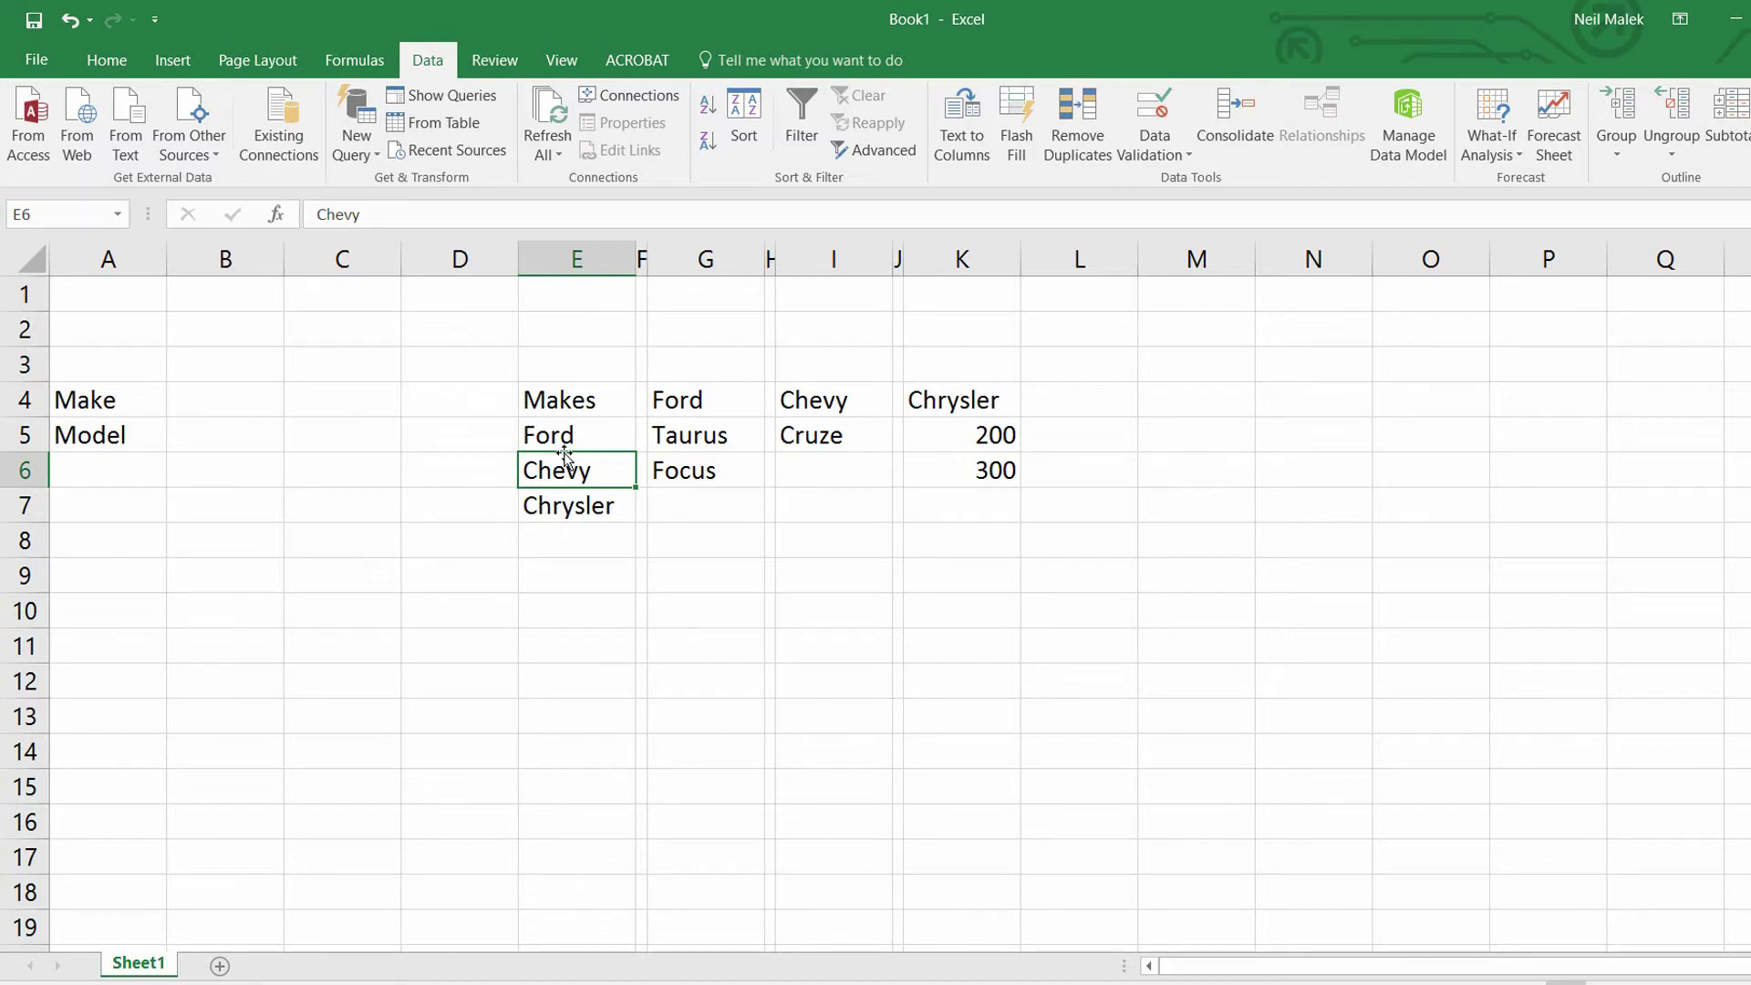
click(581, 429)
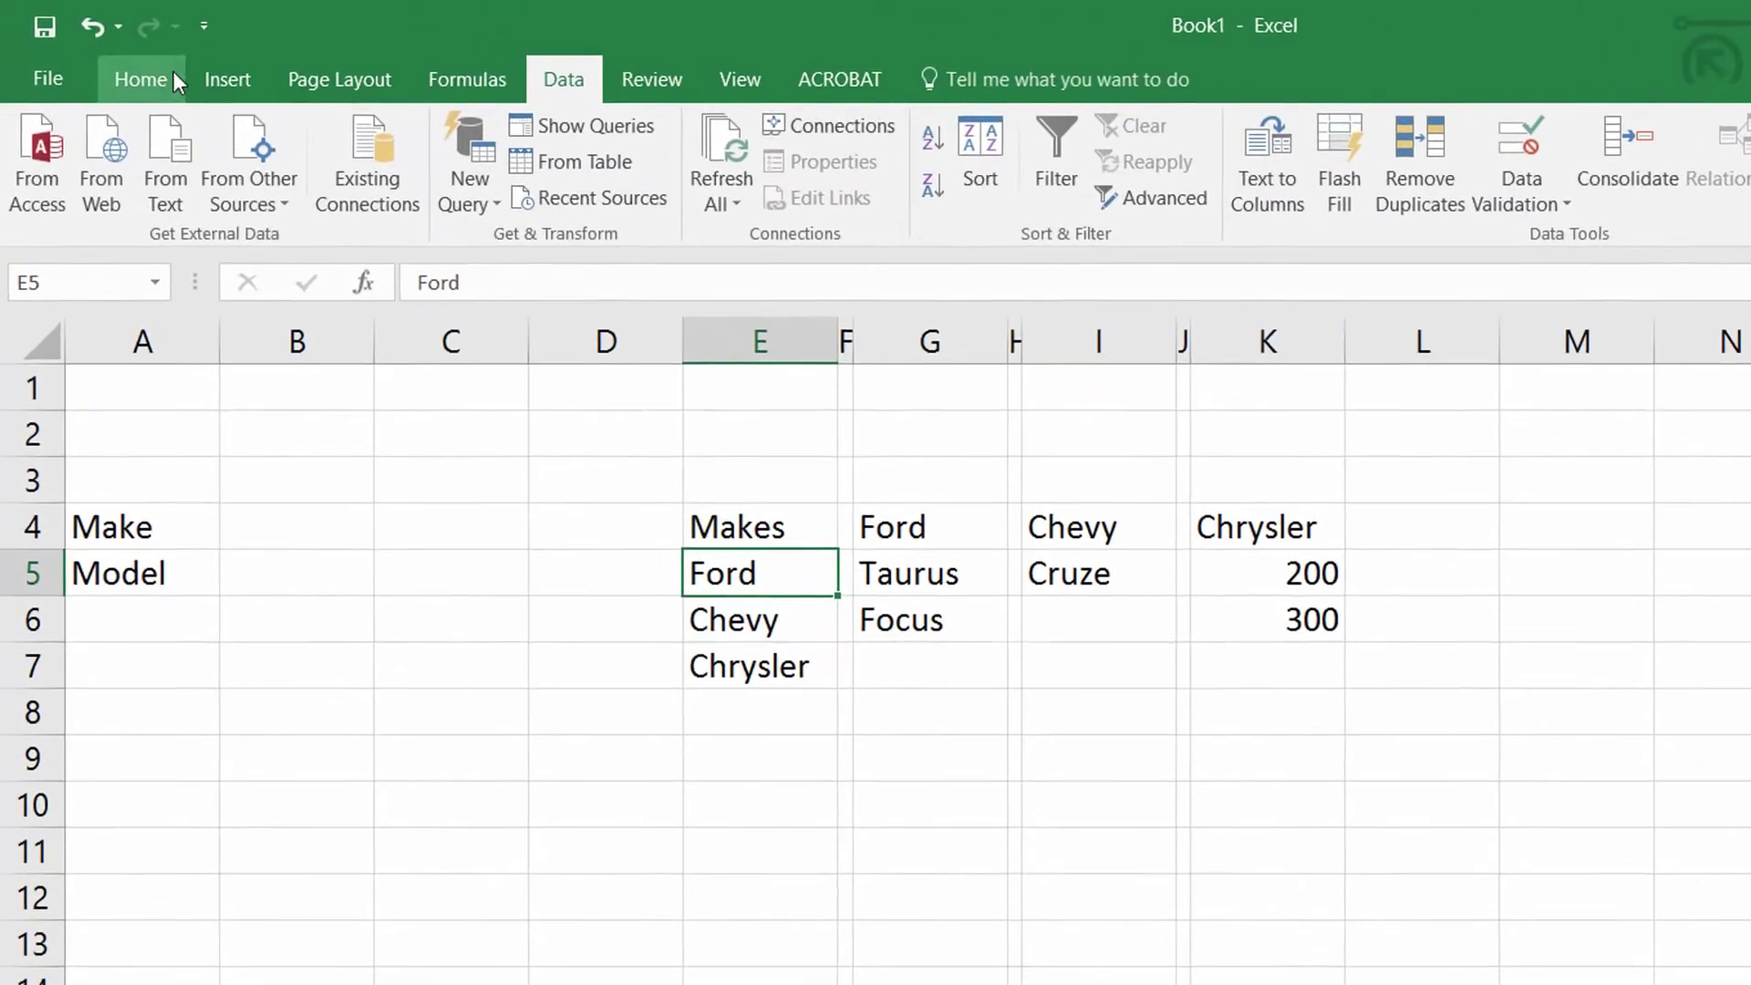
- Convert E4:E7 into a header-row table and rename Table5 to Makes
click(162, 62)
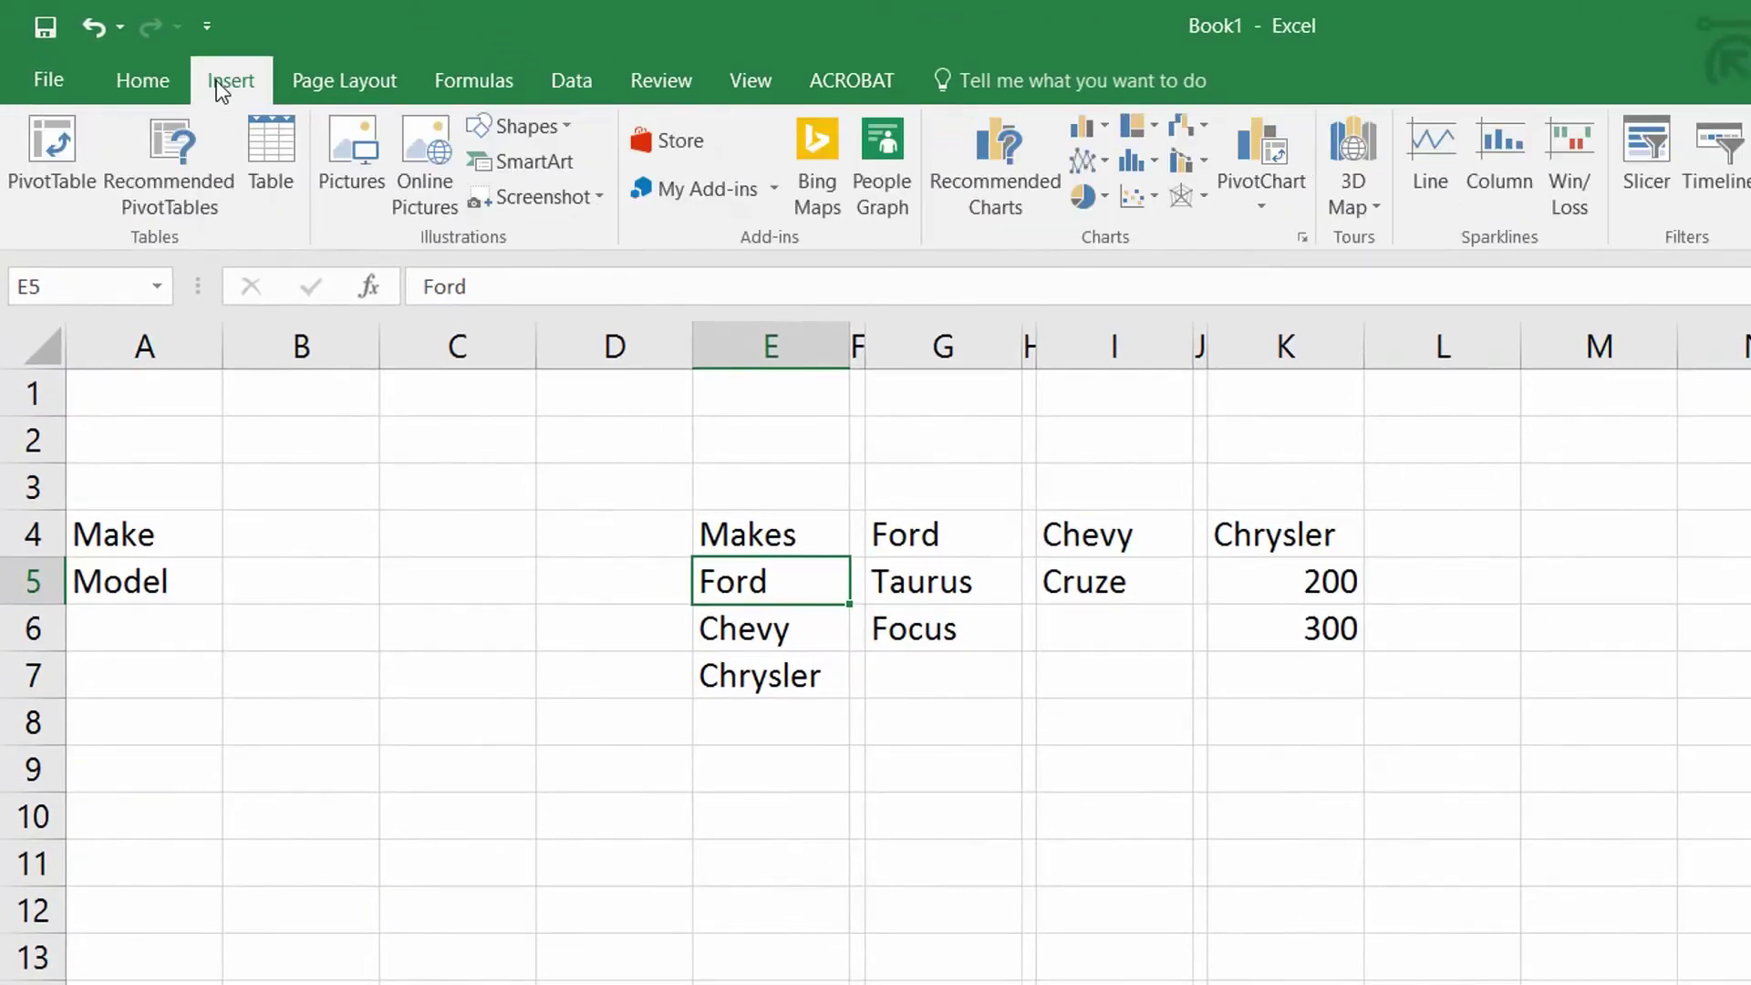
click(257, 160)
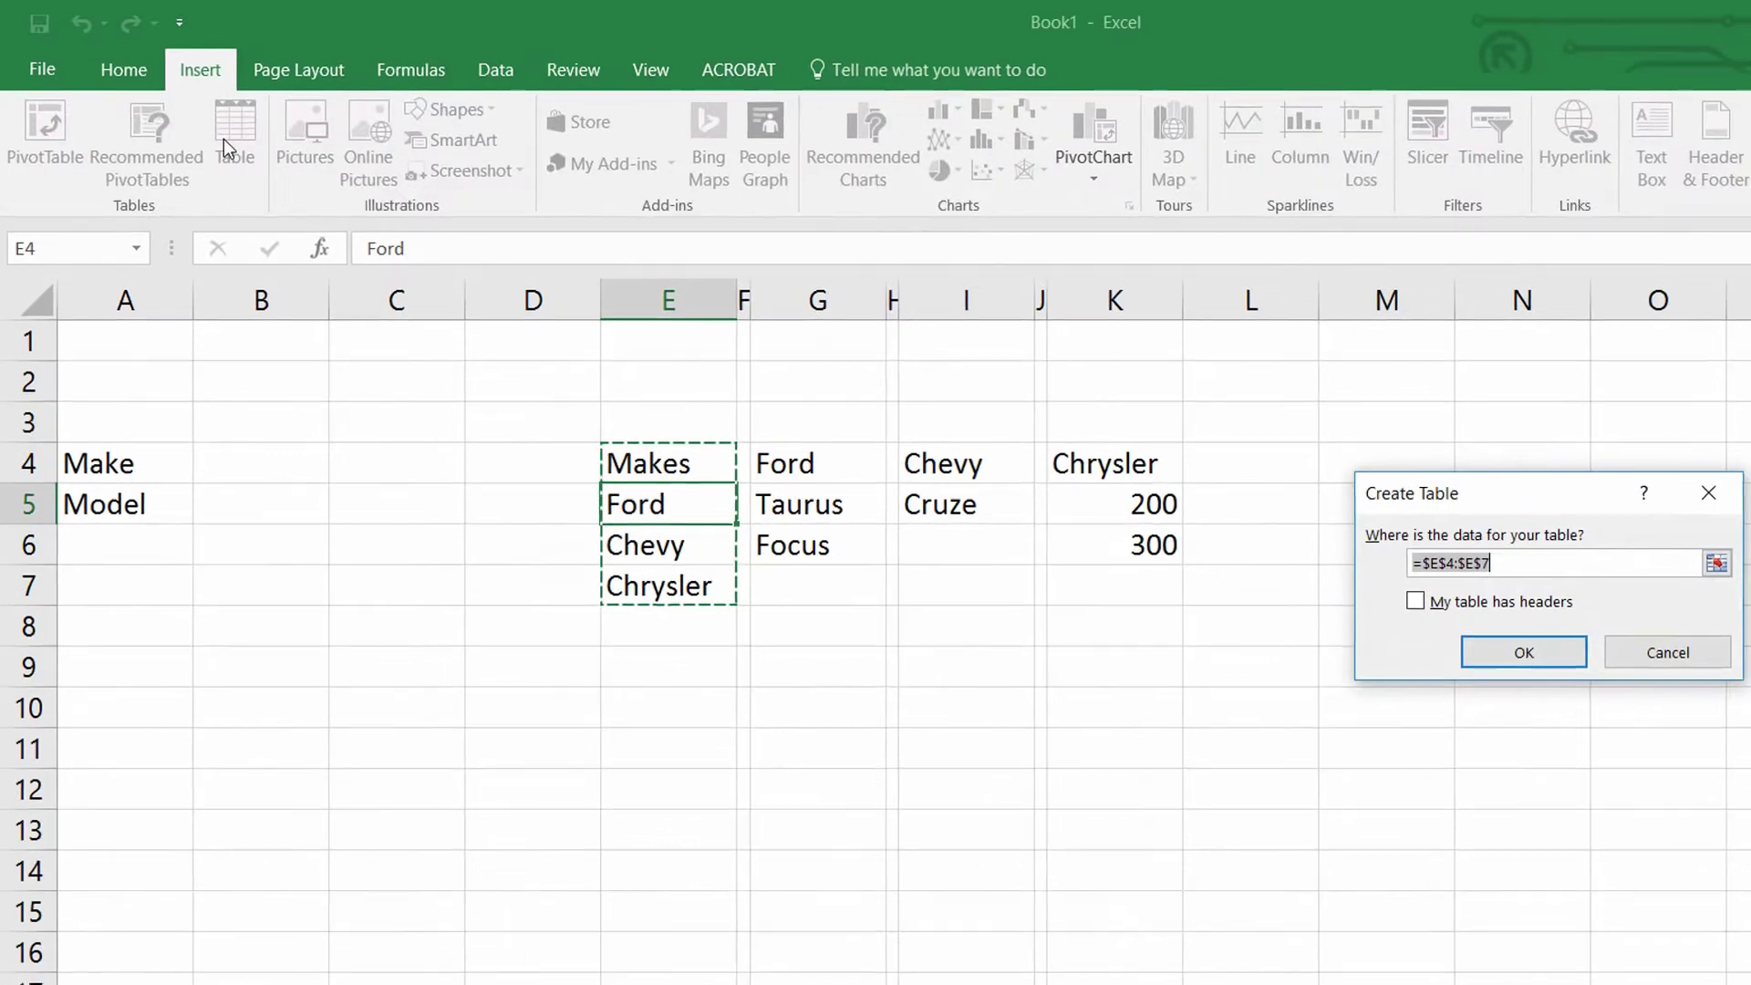
click(1421, 608)
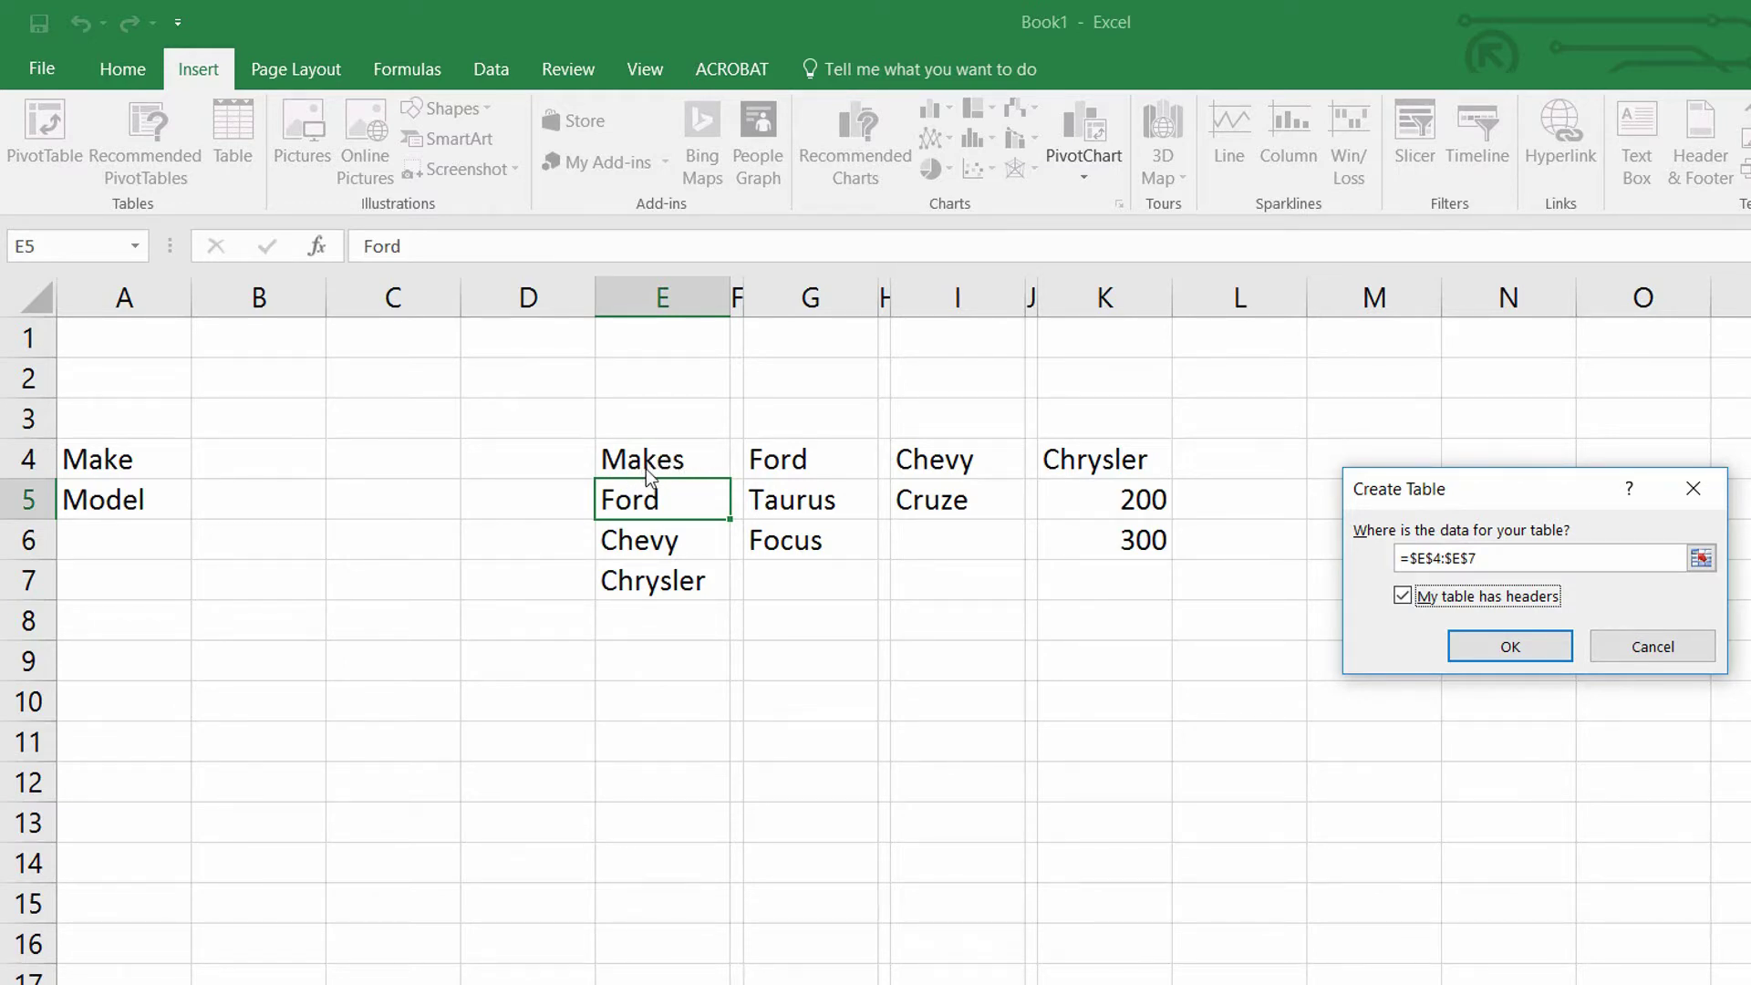
click(1535, 653)
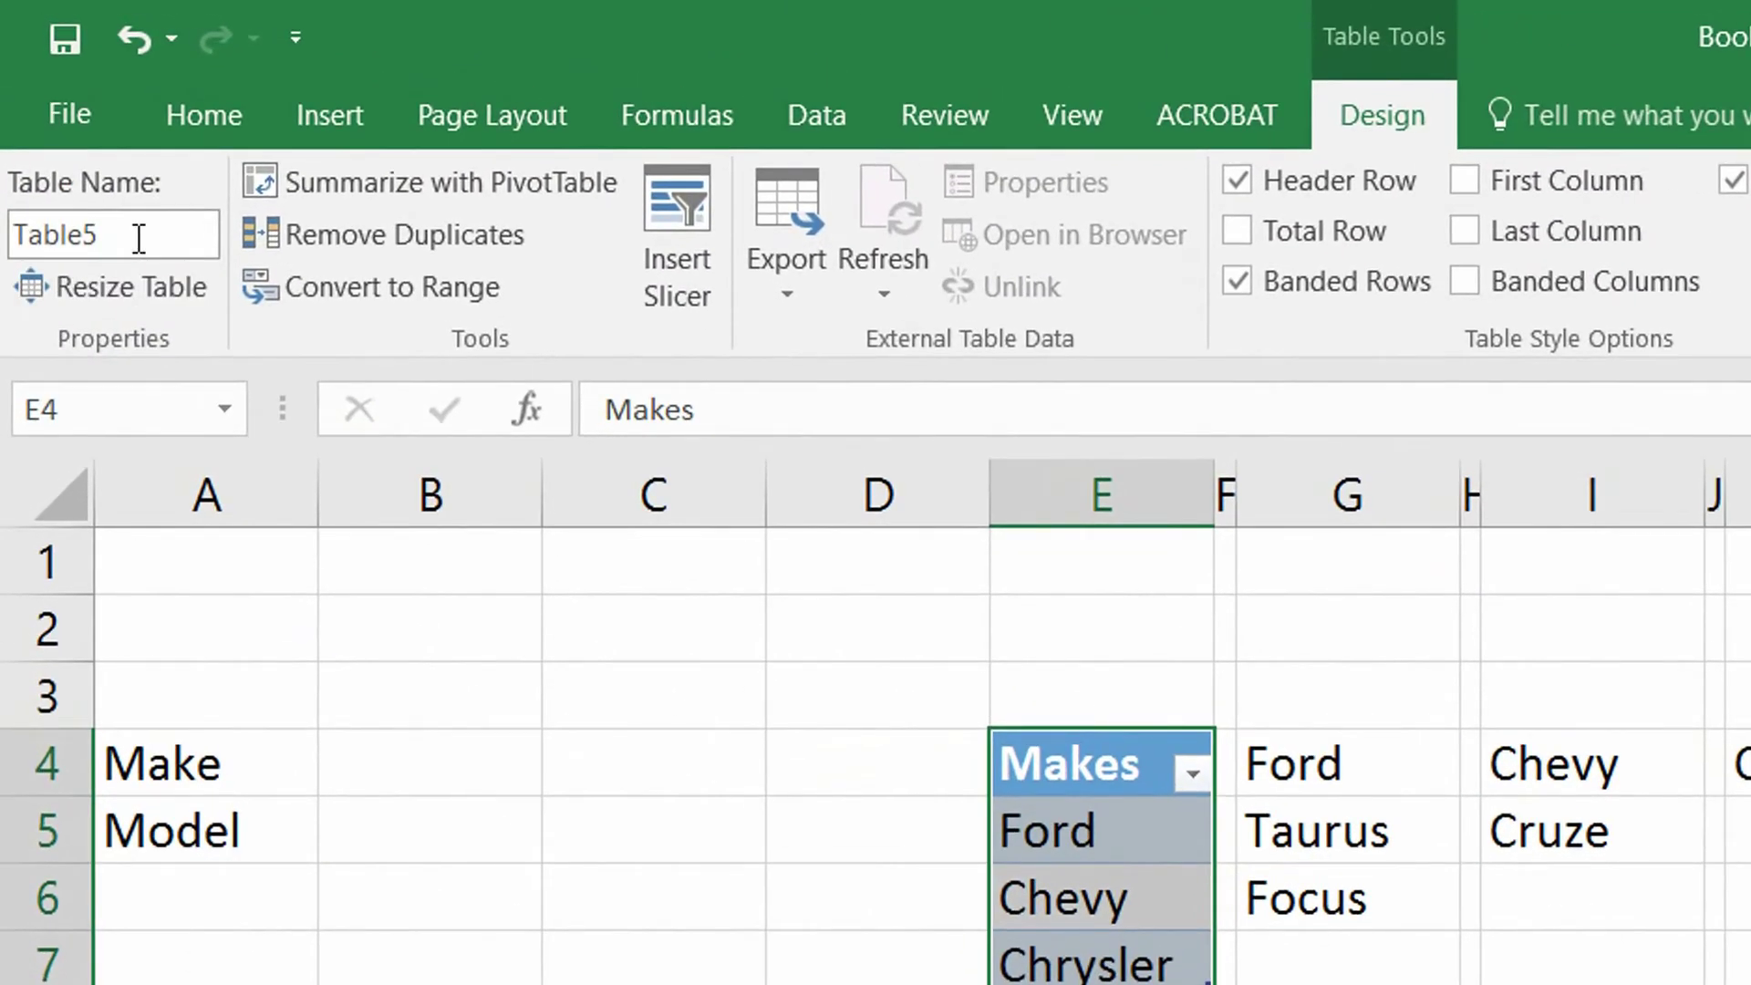
click(138, 238)
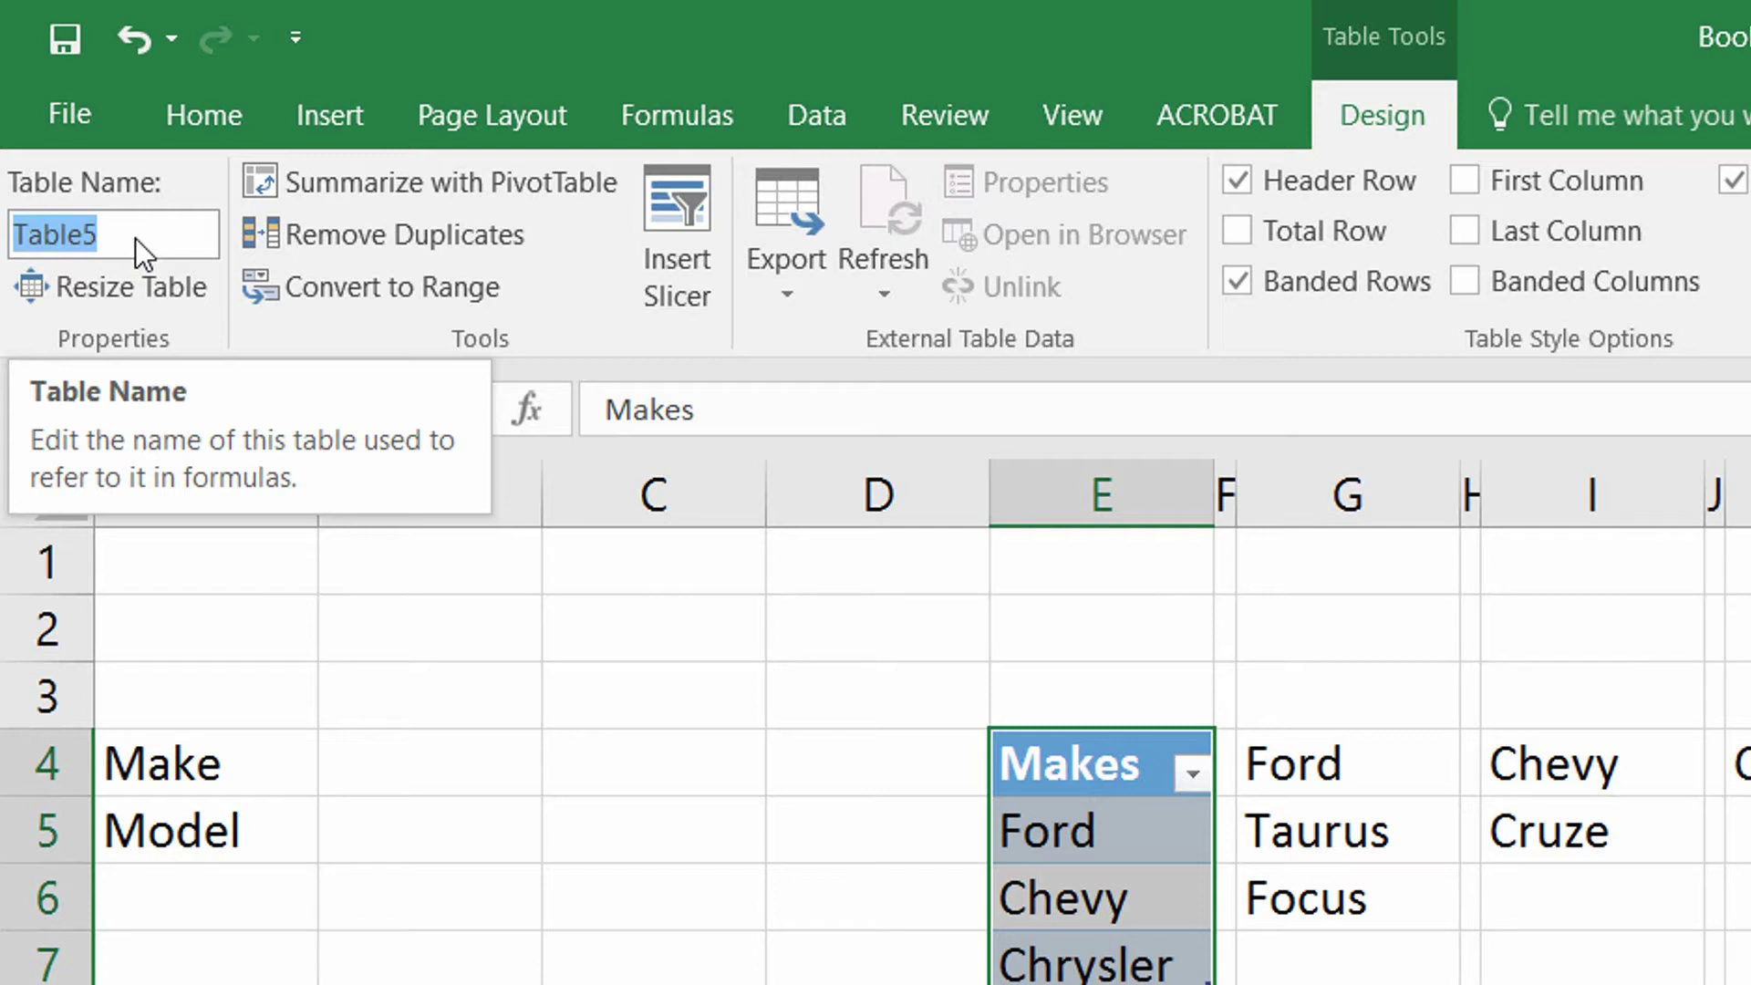
text(Make)
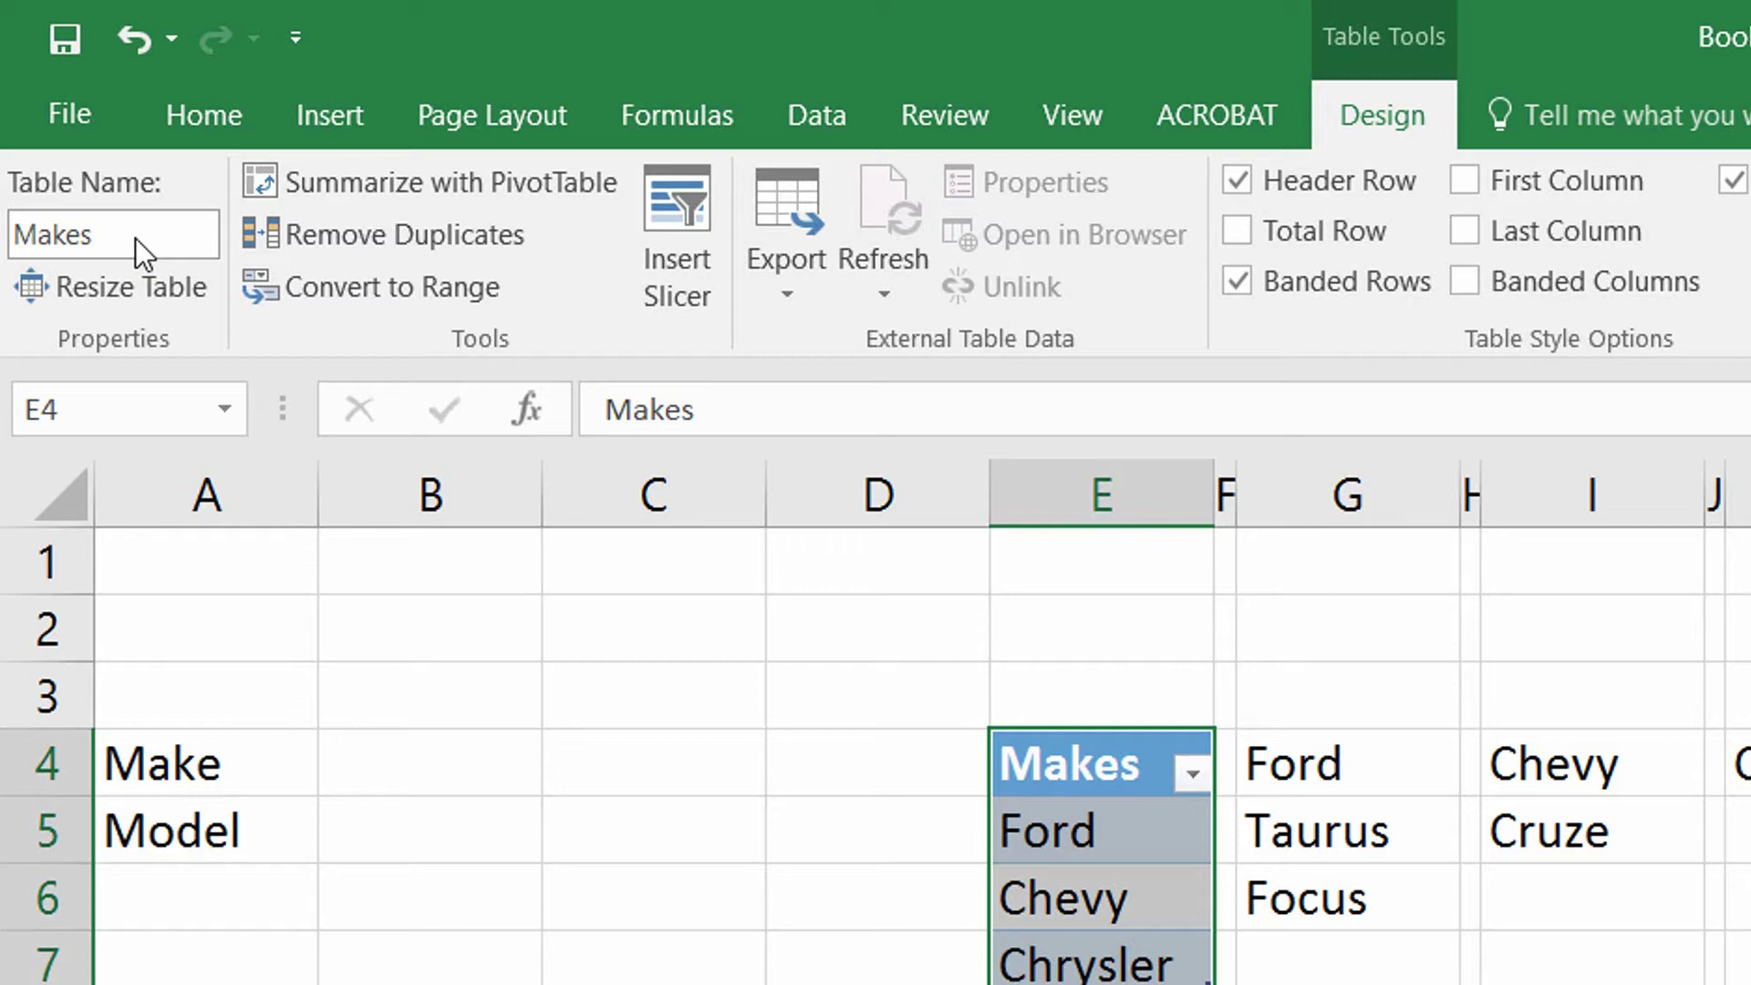
text(s)
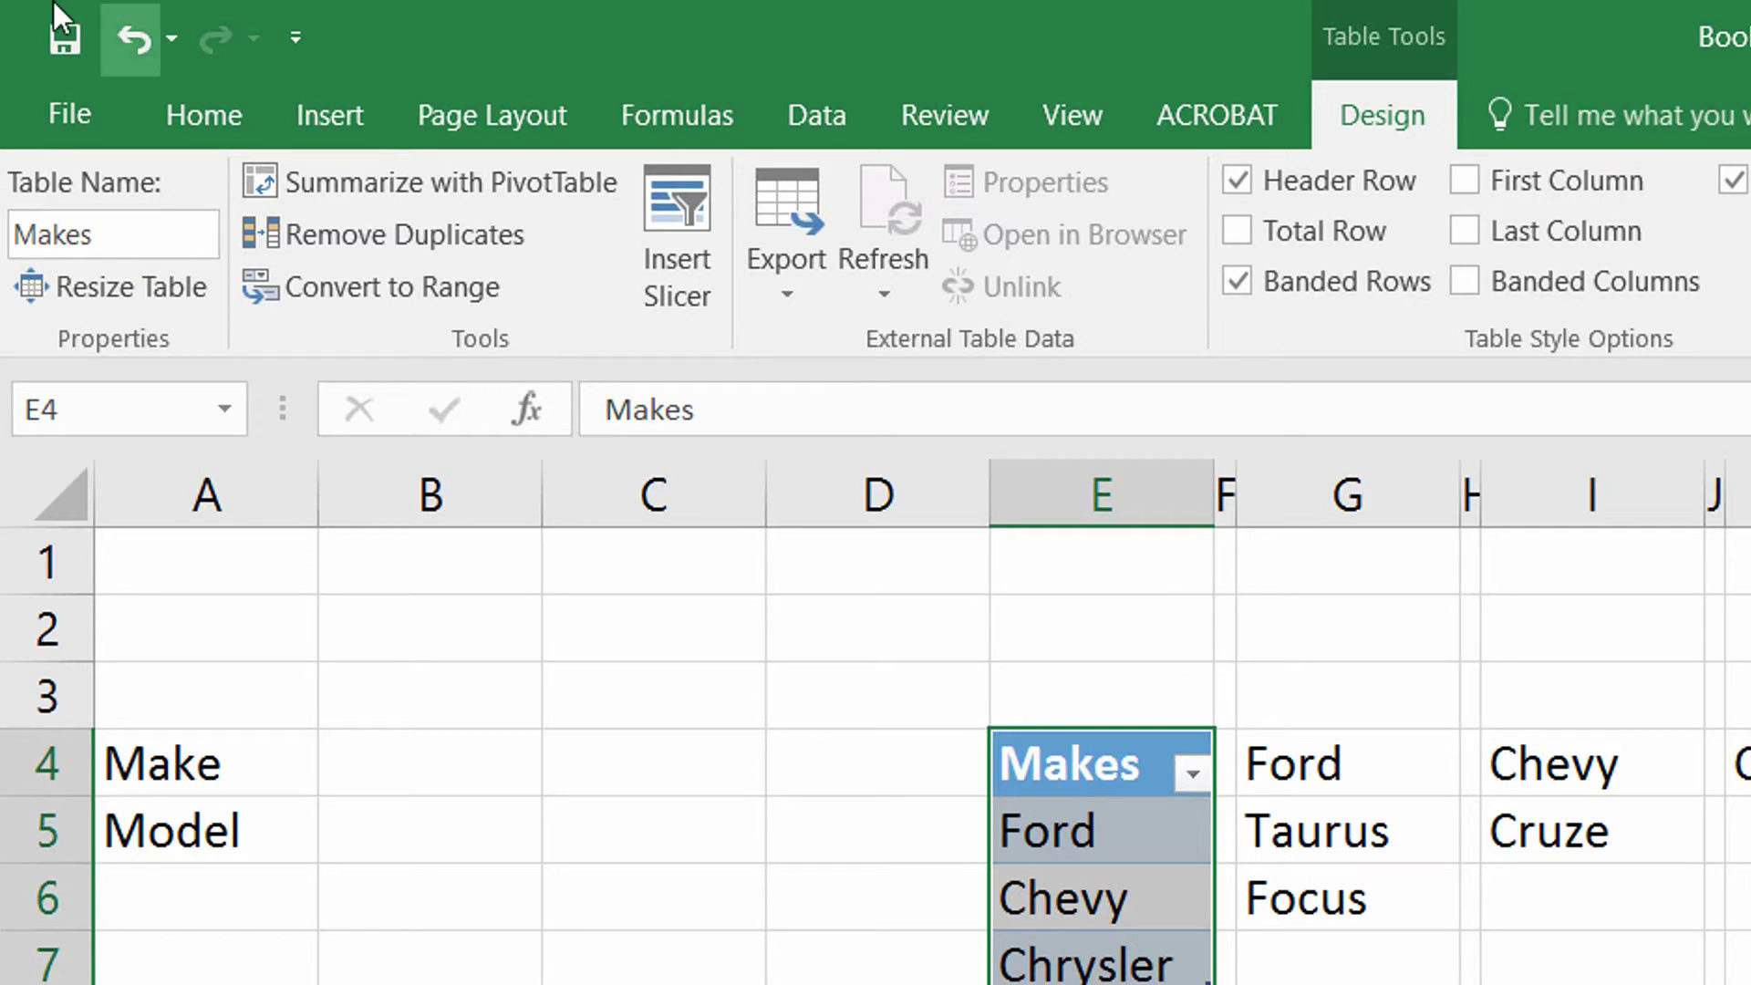
click(1359, 828)
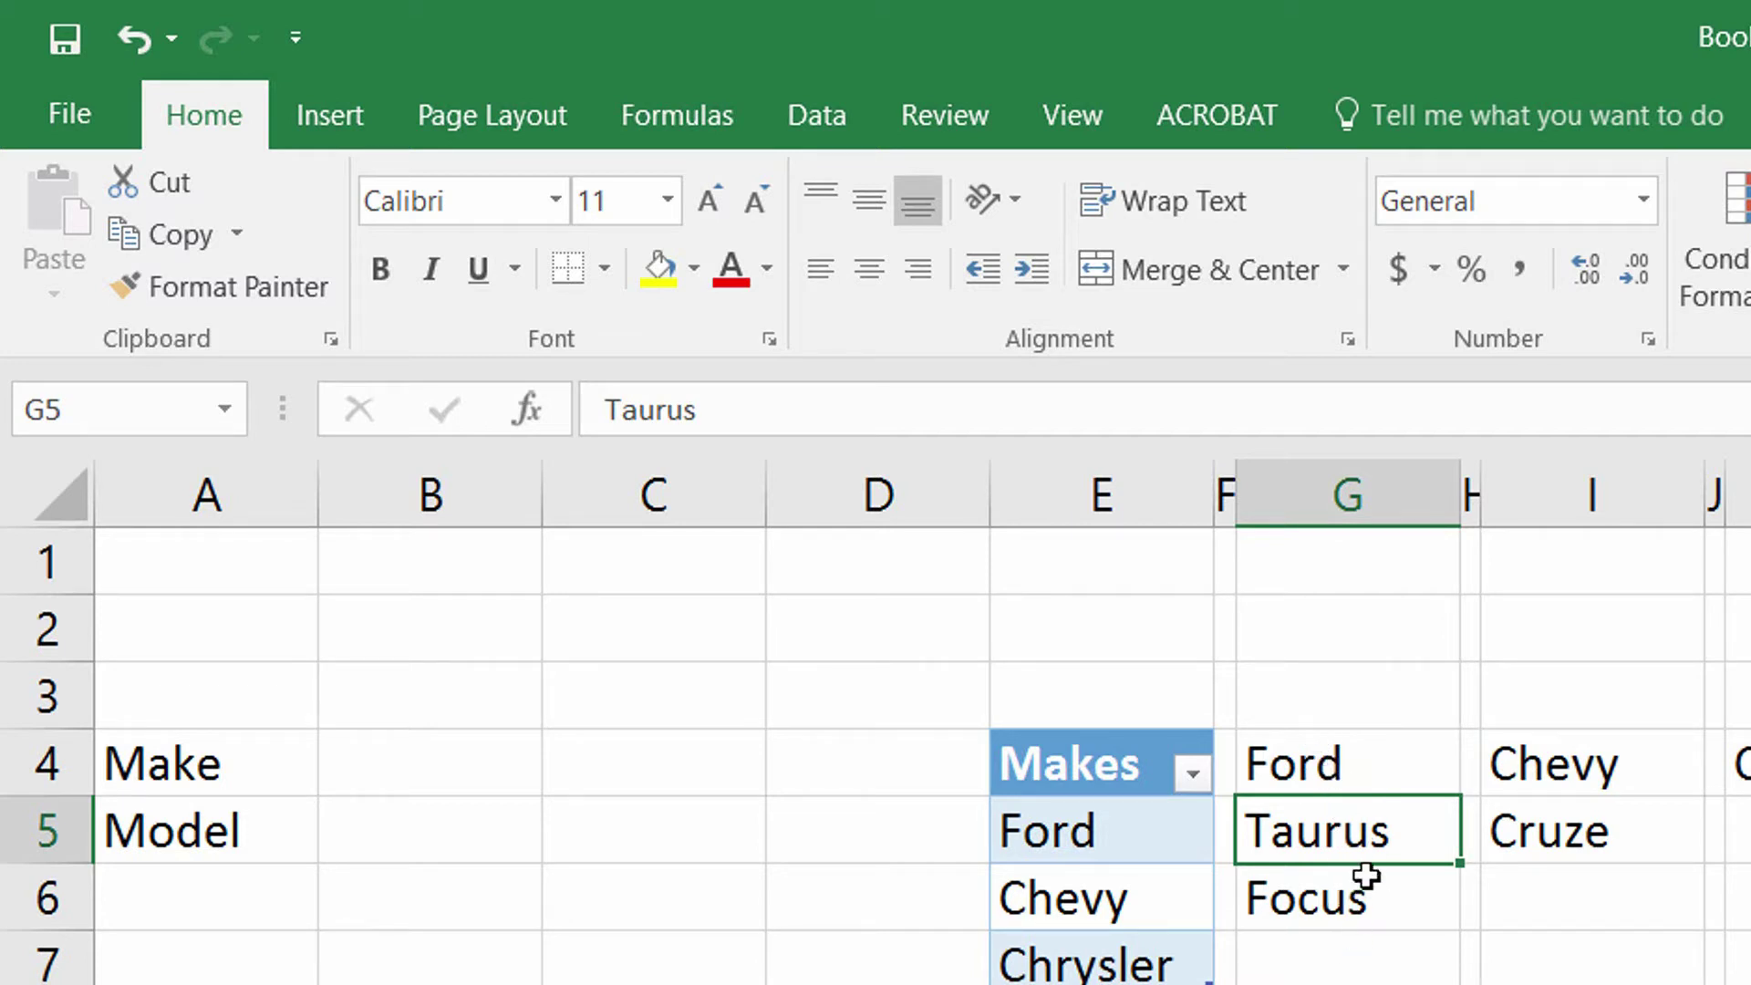
- Convert G4:G6 into a table headed Ford and rename Table6 to Ford
click(365, 120)
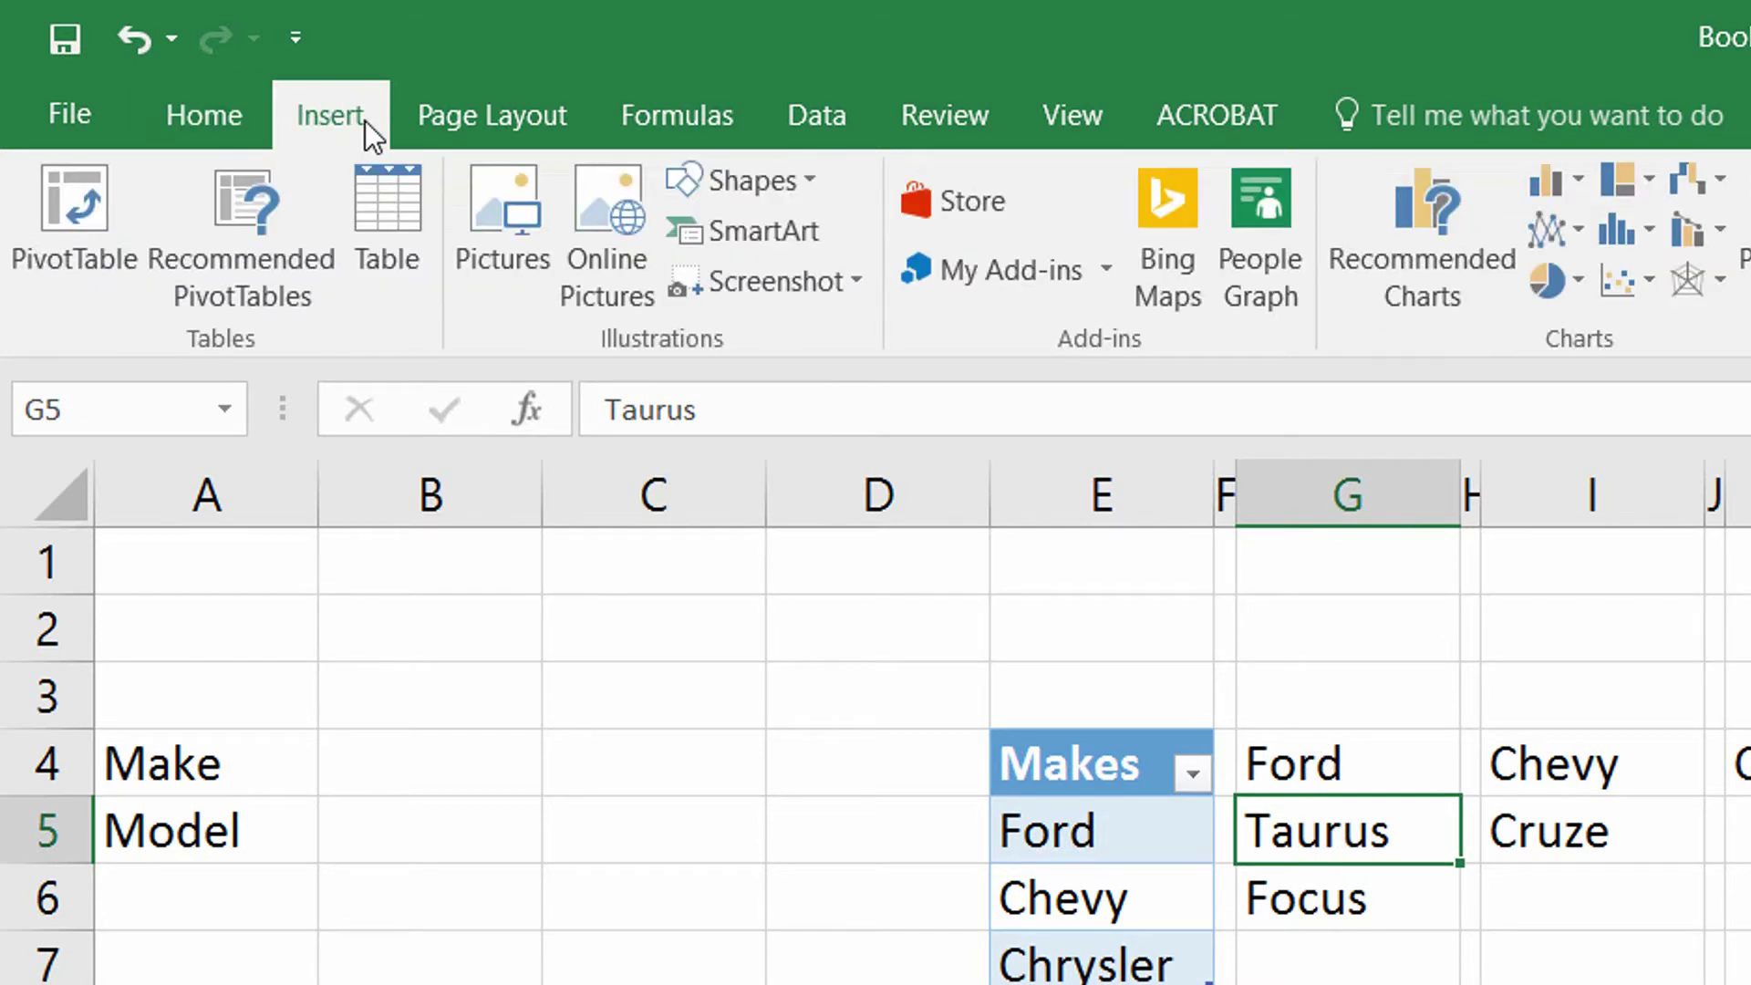
click(383, 264)
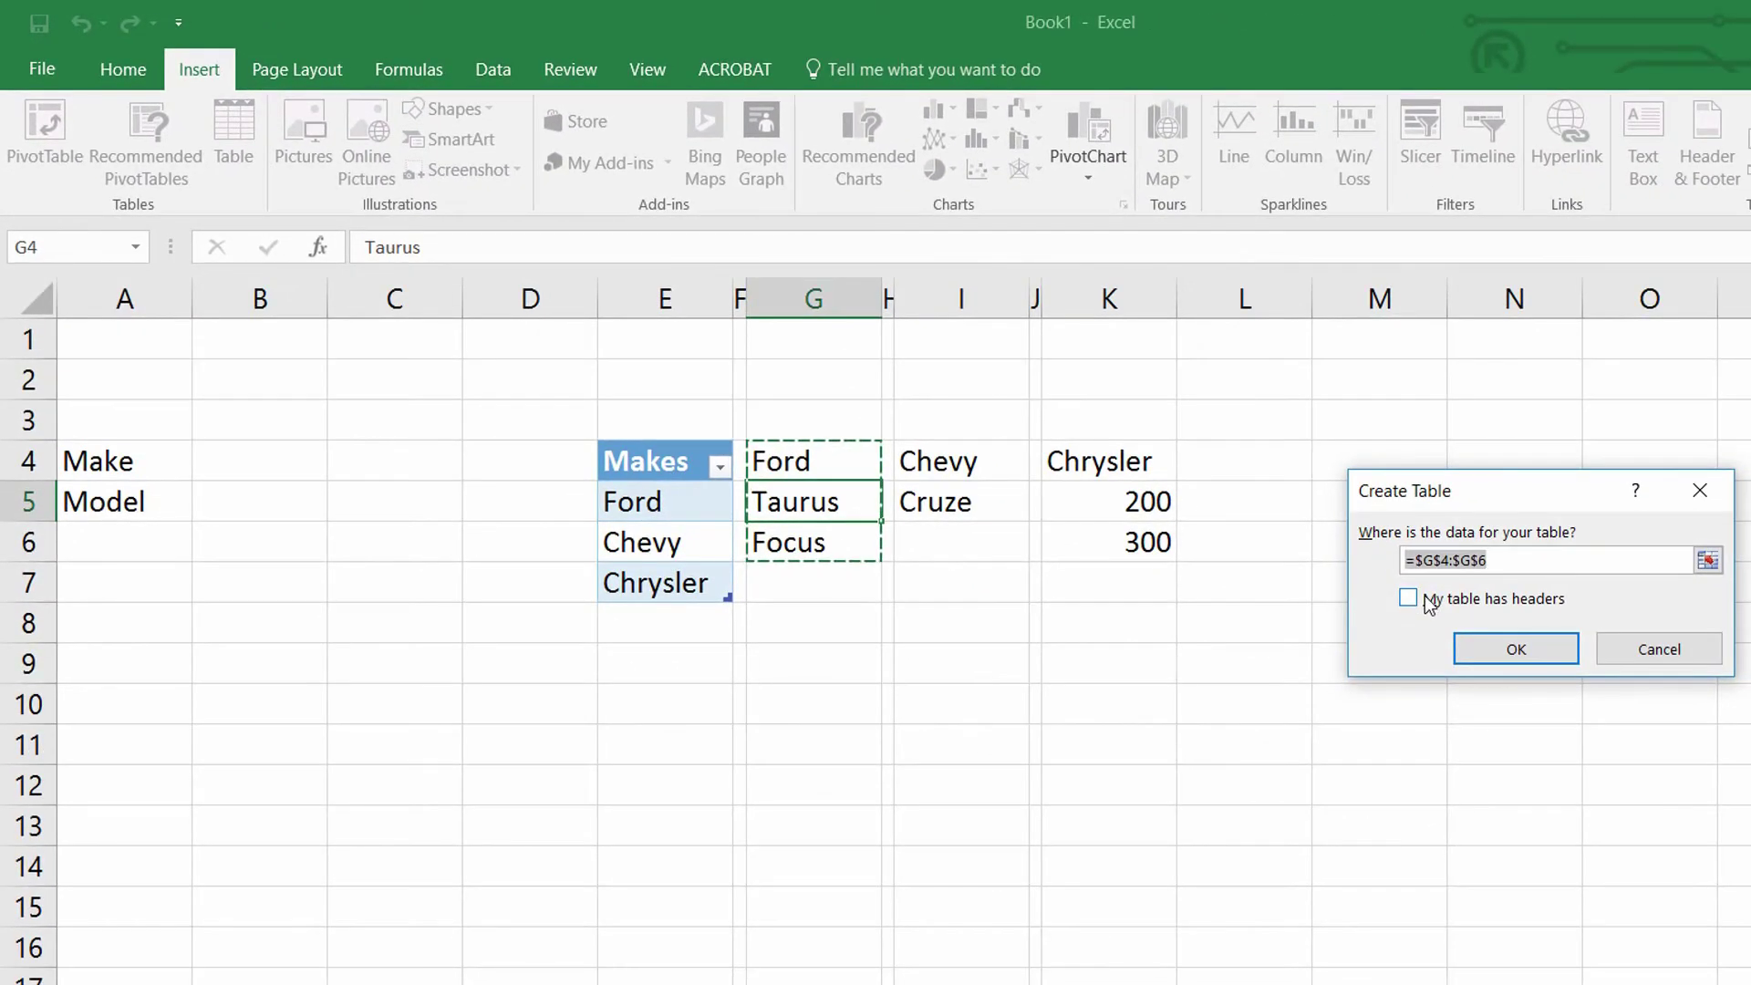
click(1423, 600)
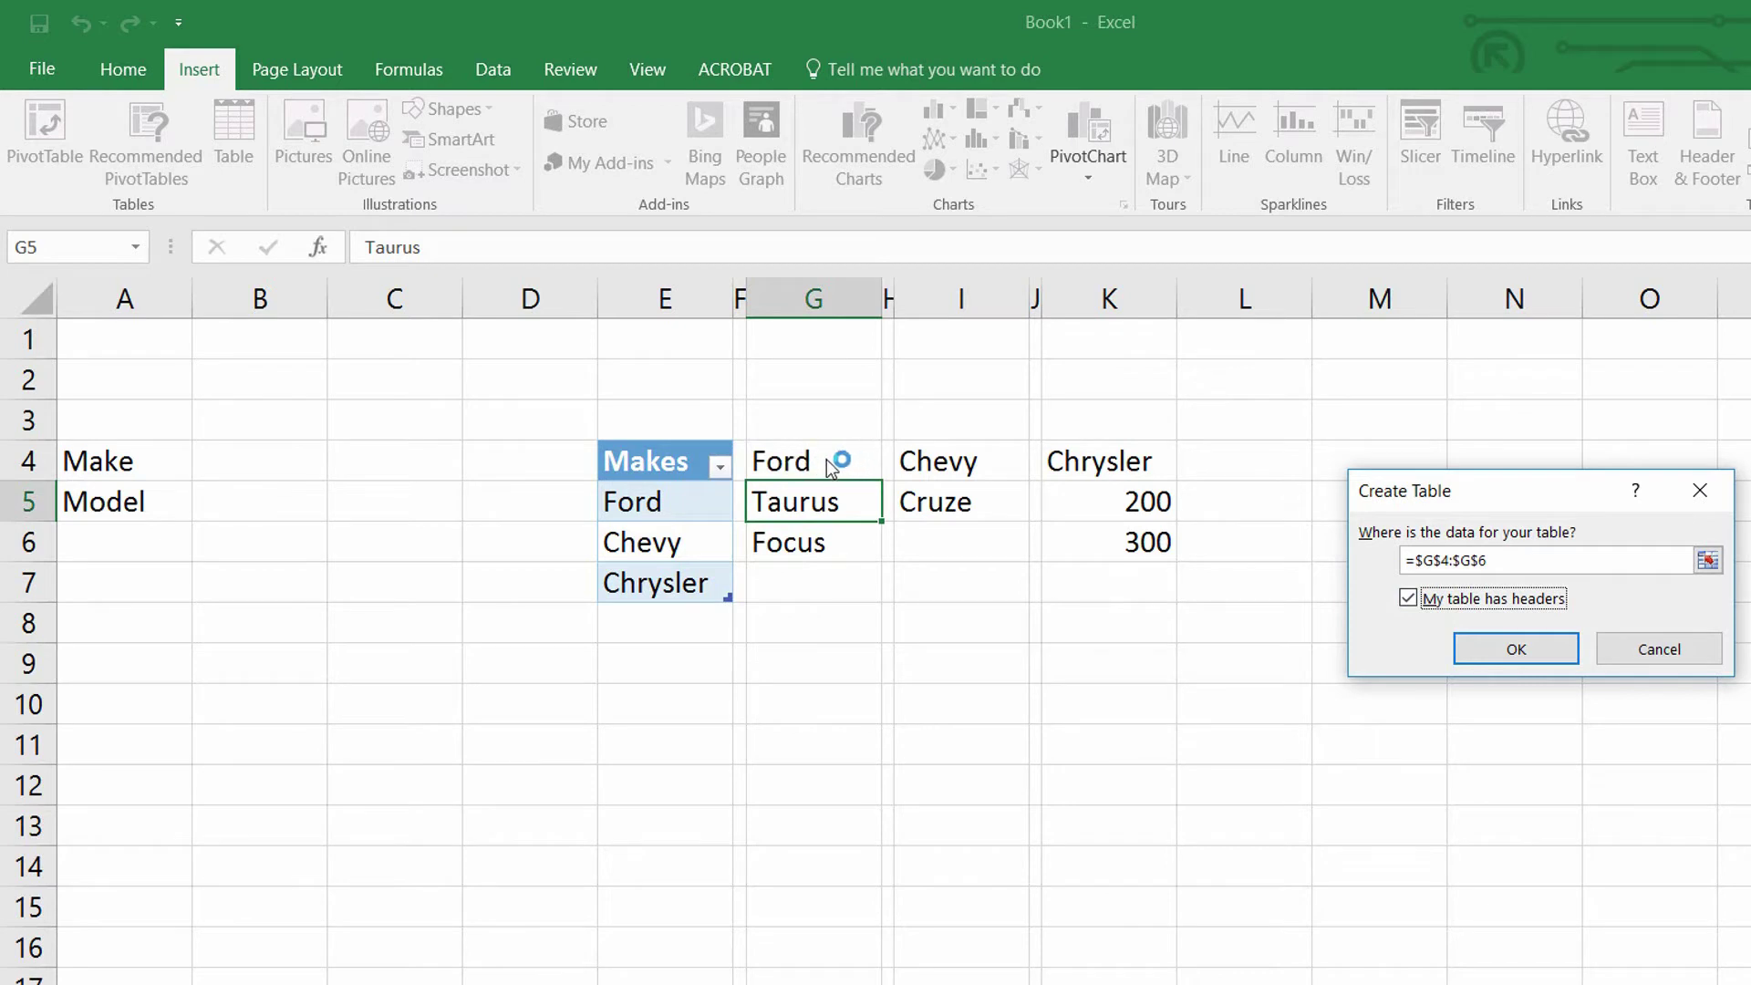
click(1535, 655)
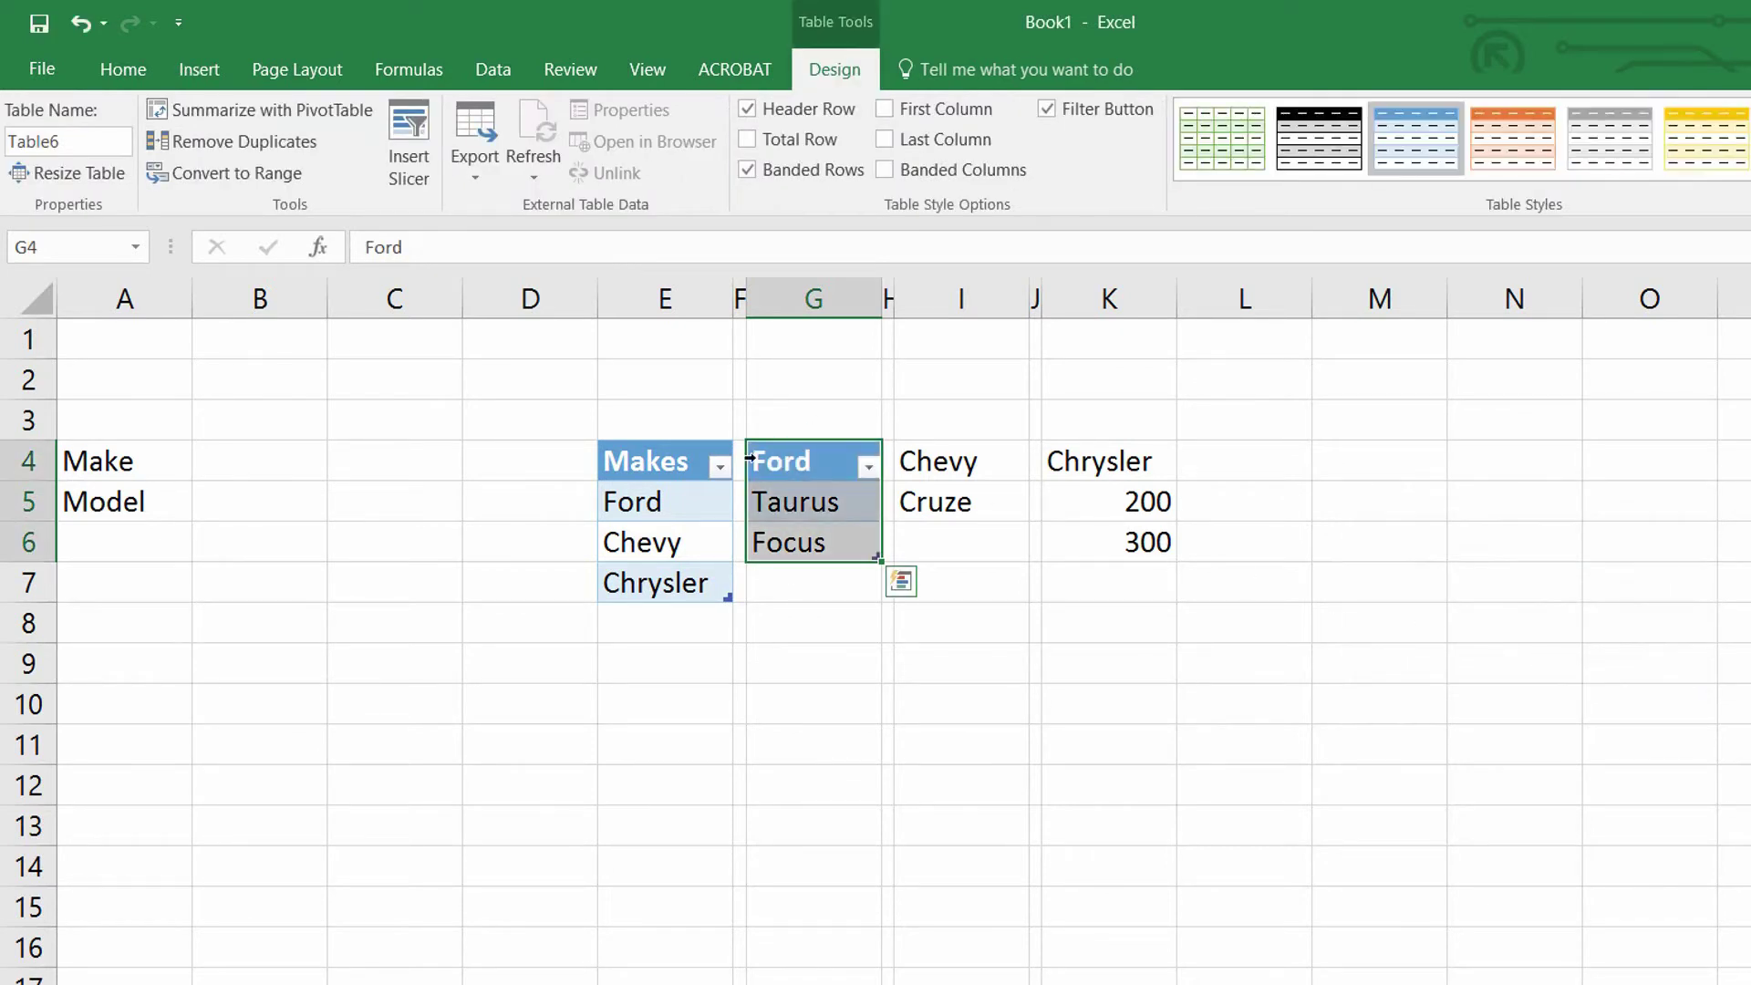
click(78, 142)
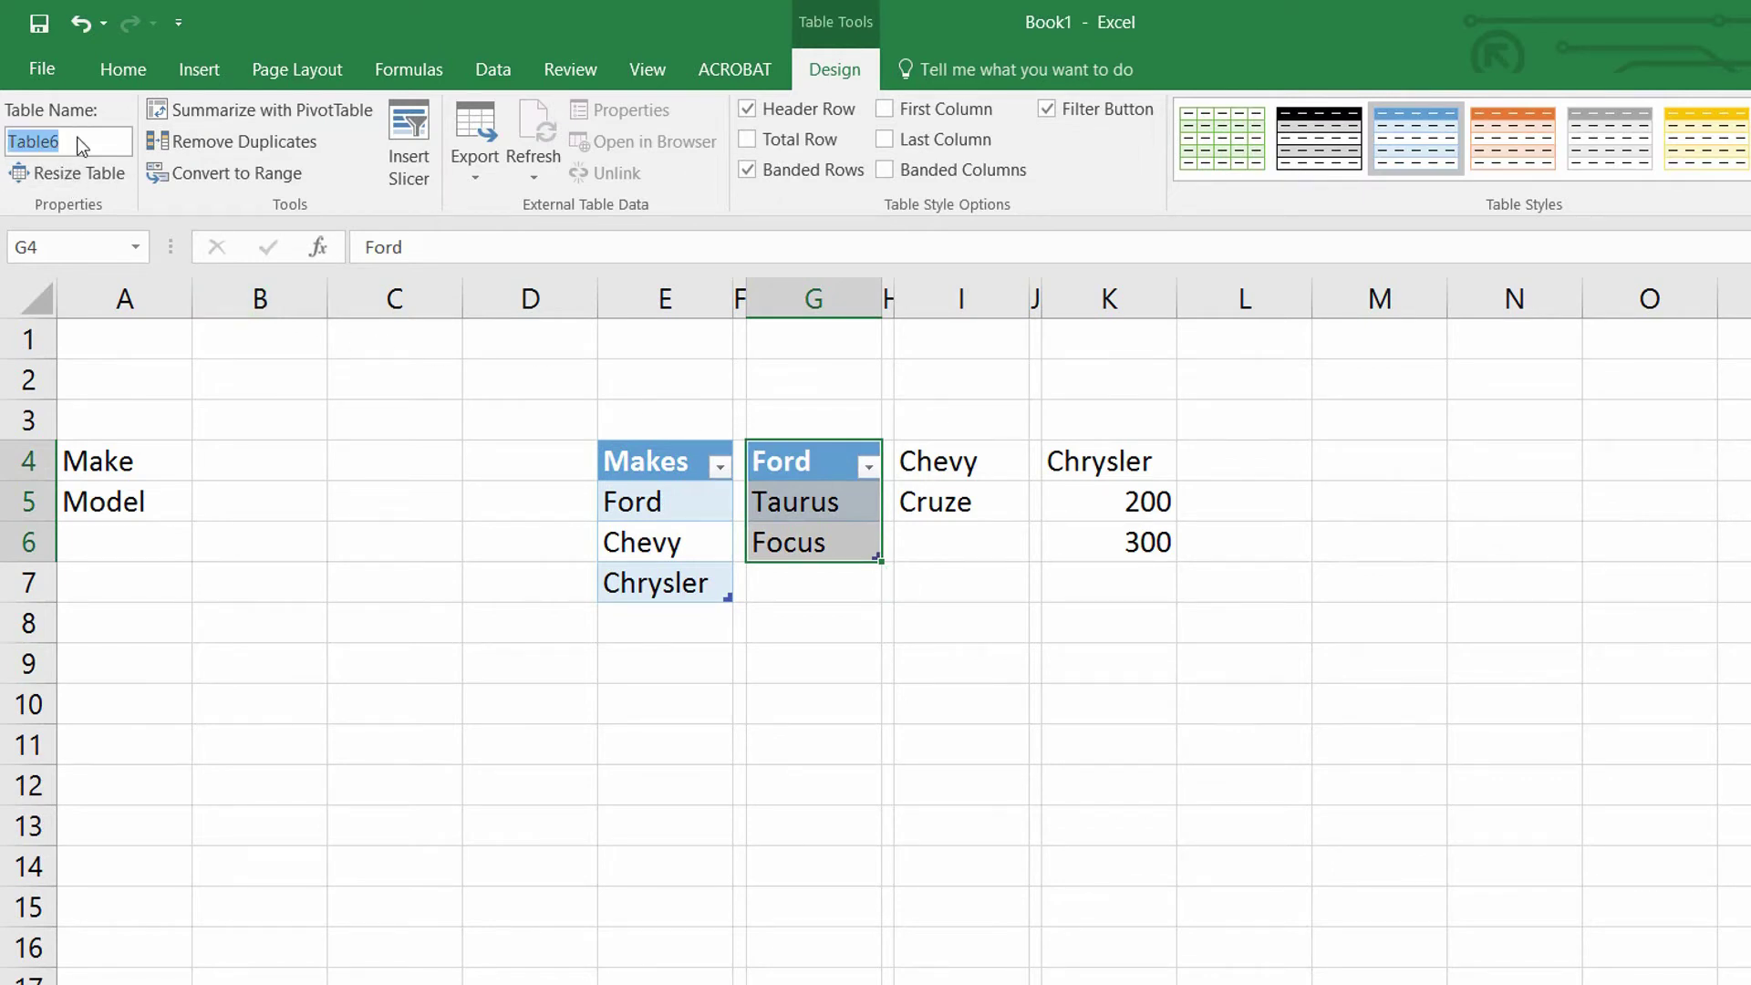
text(Ford)
key(Return)
click(989, 492)
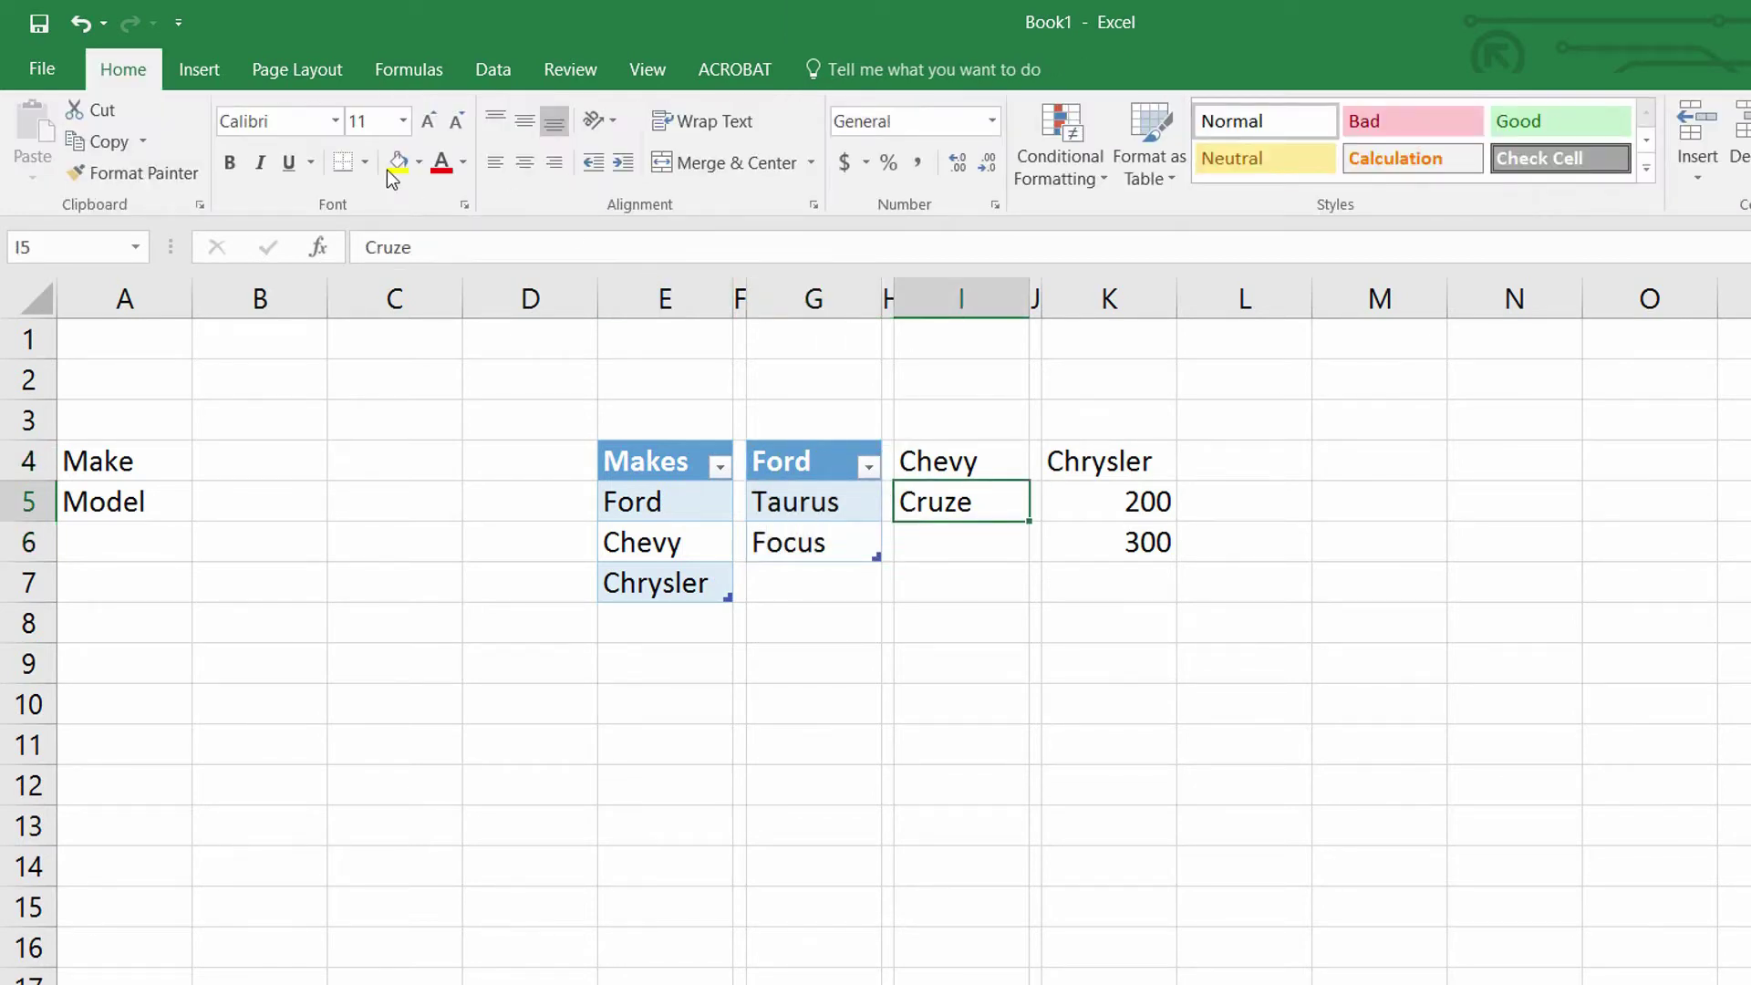
- Convert the Chevy models in I4:I5 into a header-row table named Chevy
click(195, 77)
click(249, 146)
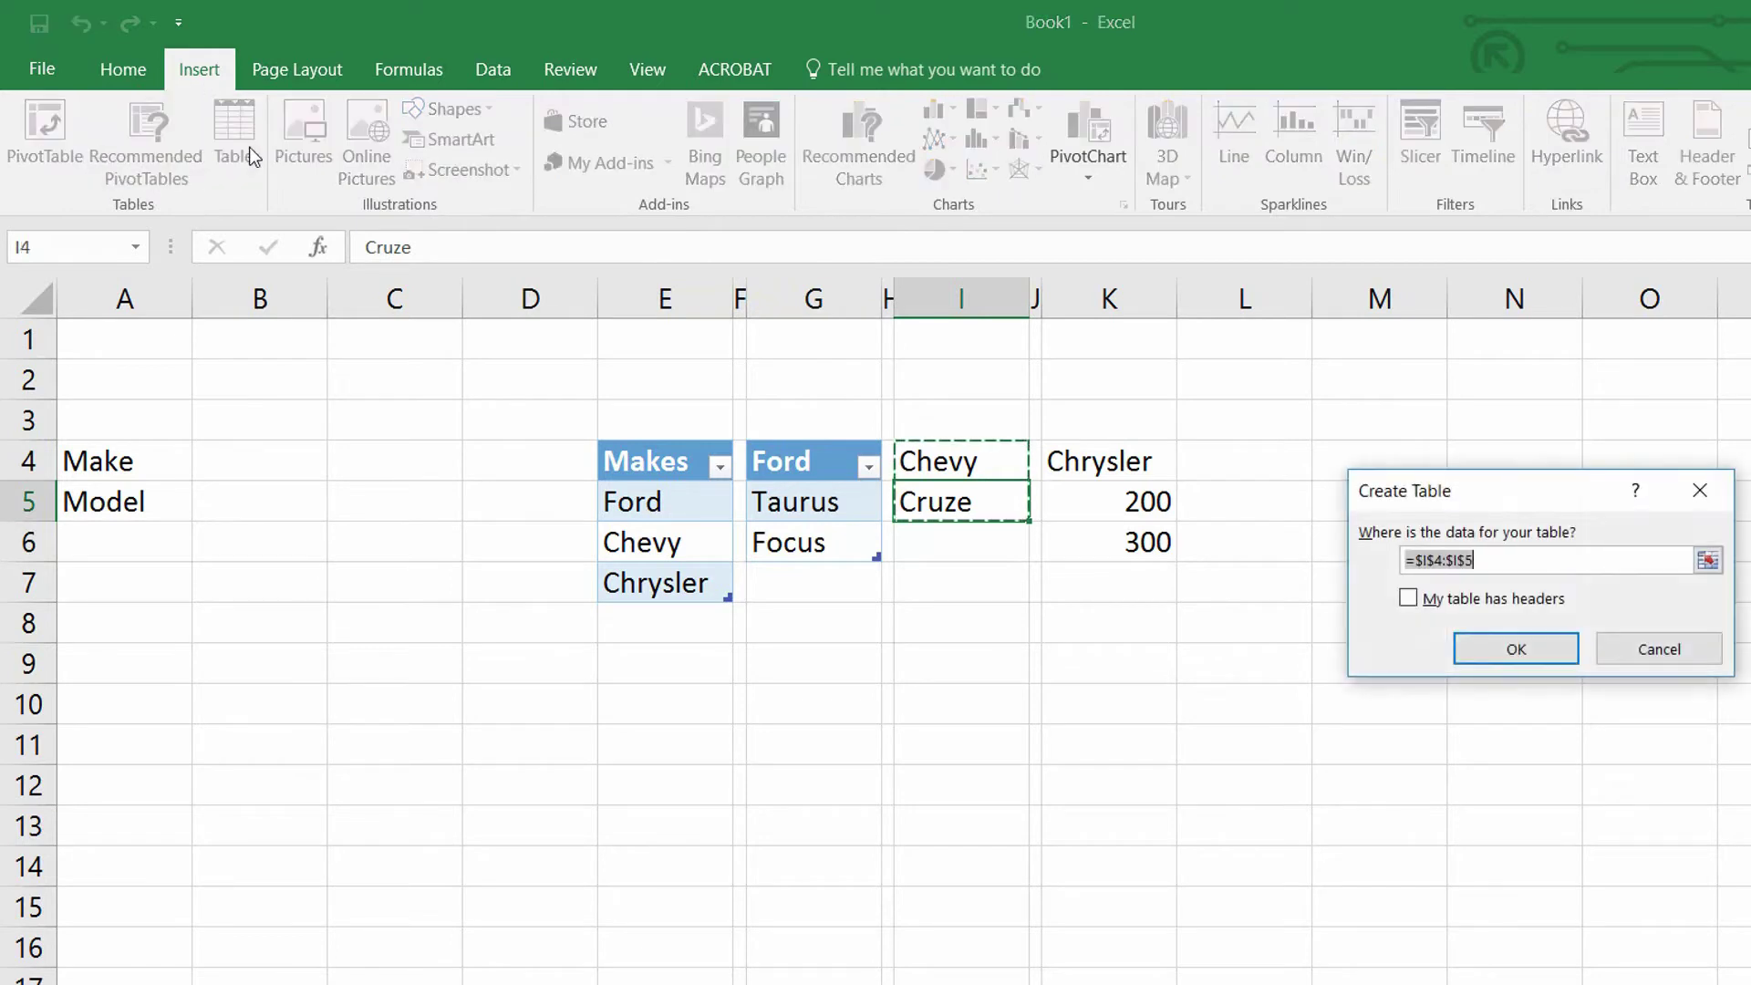
click(1407, 599)
click(1512, 659)
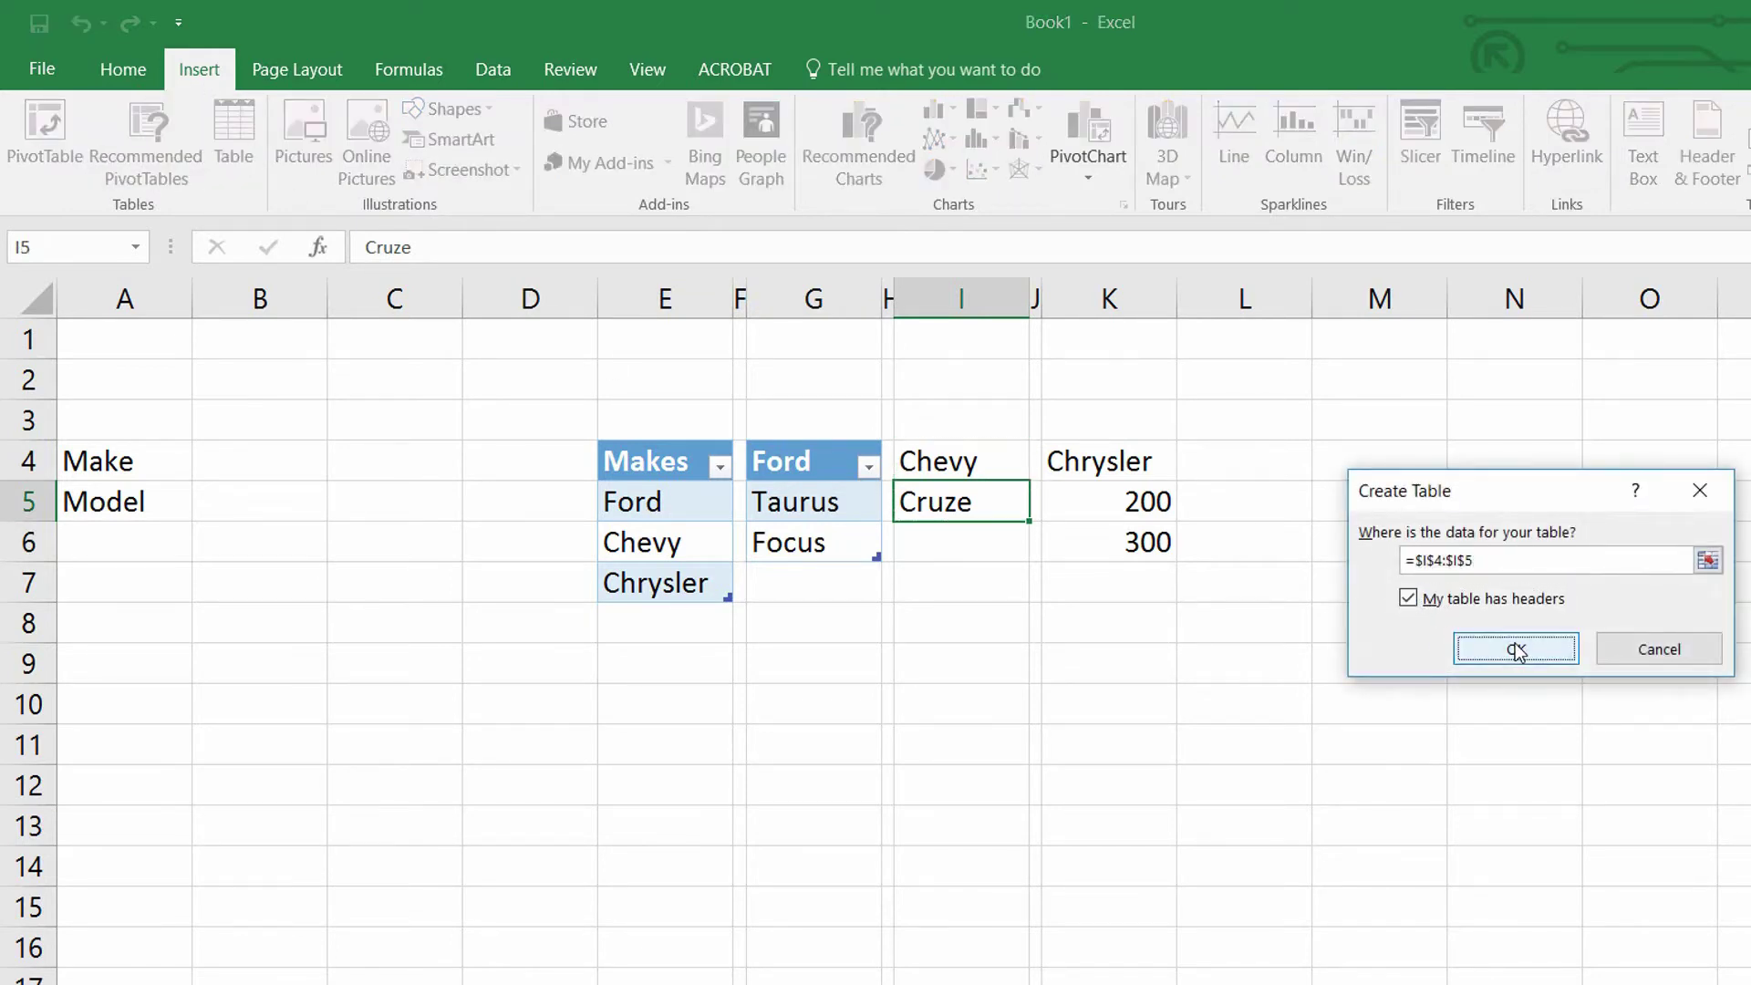
click(67, 141)
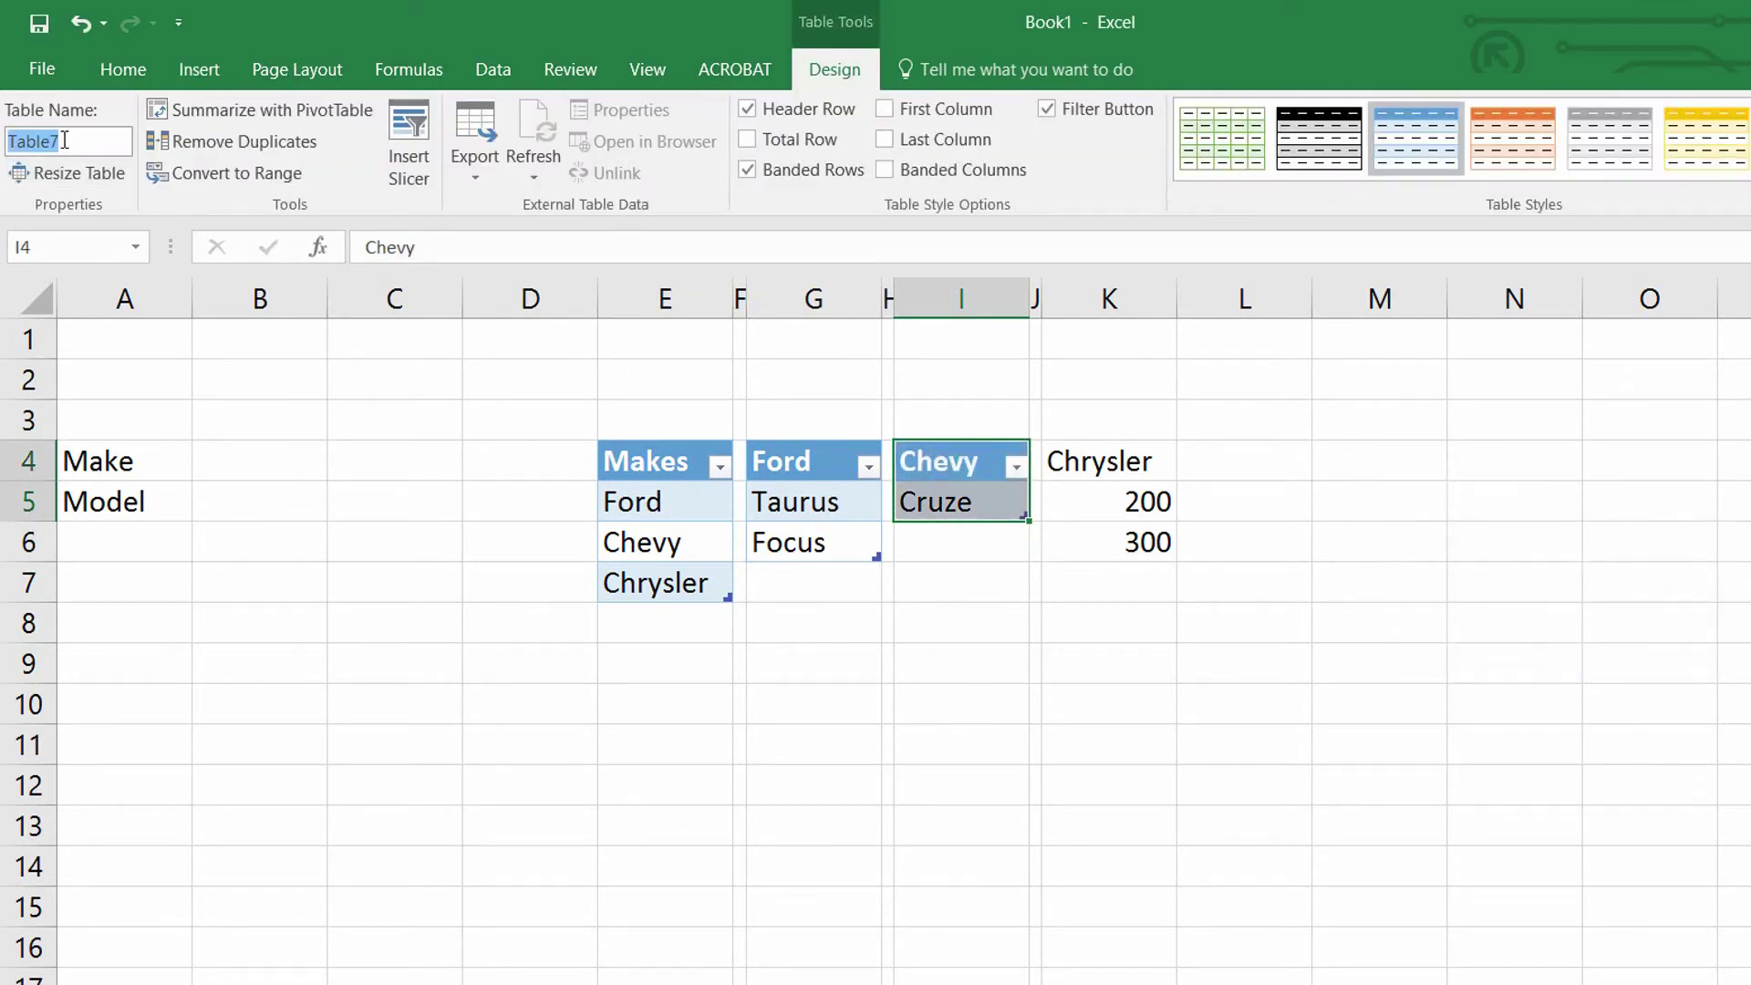
text(Chv)
key(BackSpace)
text(evy)
key(Return)
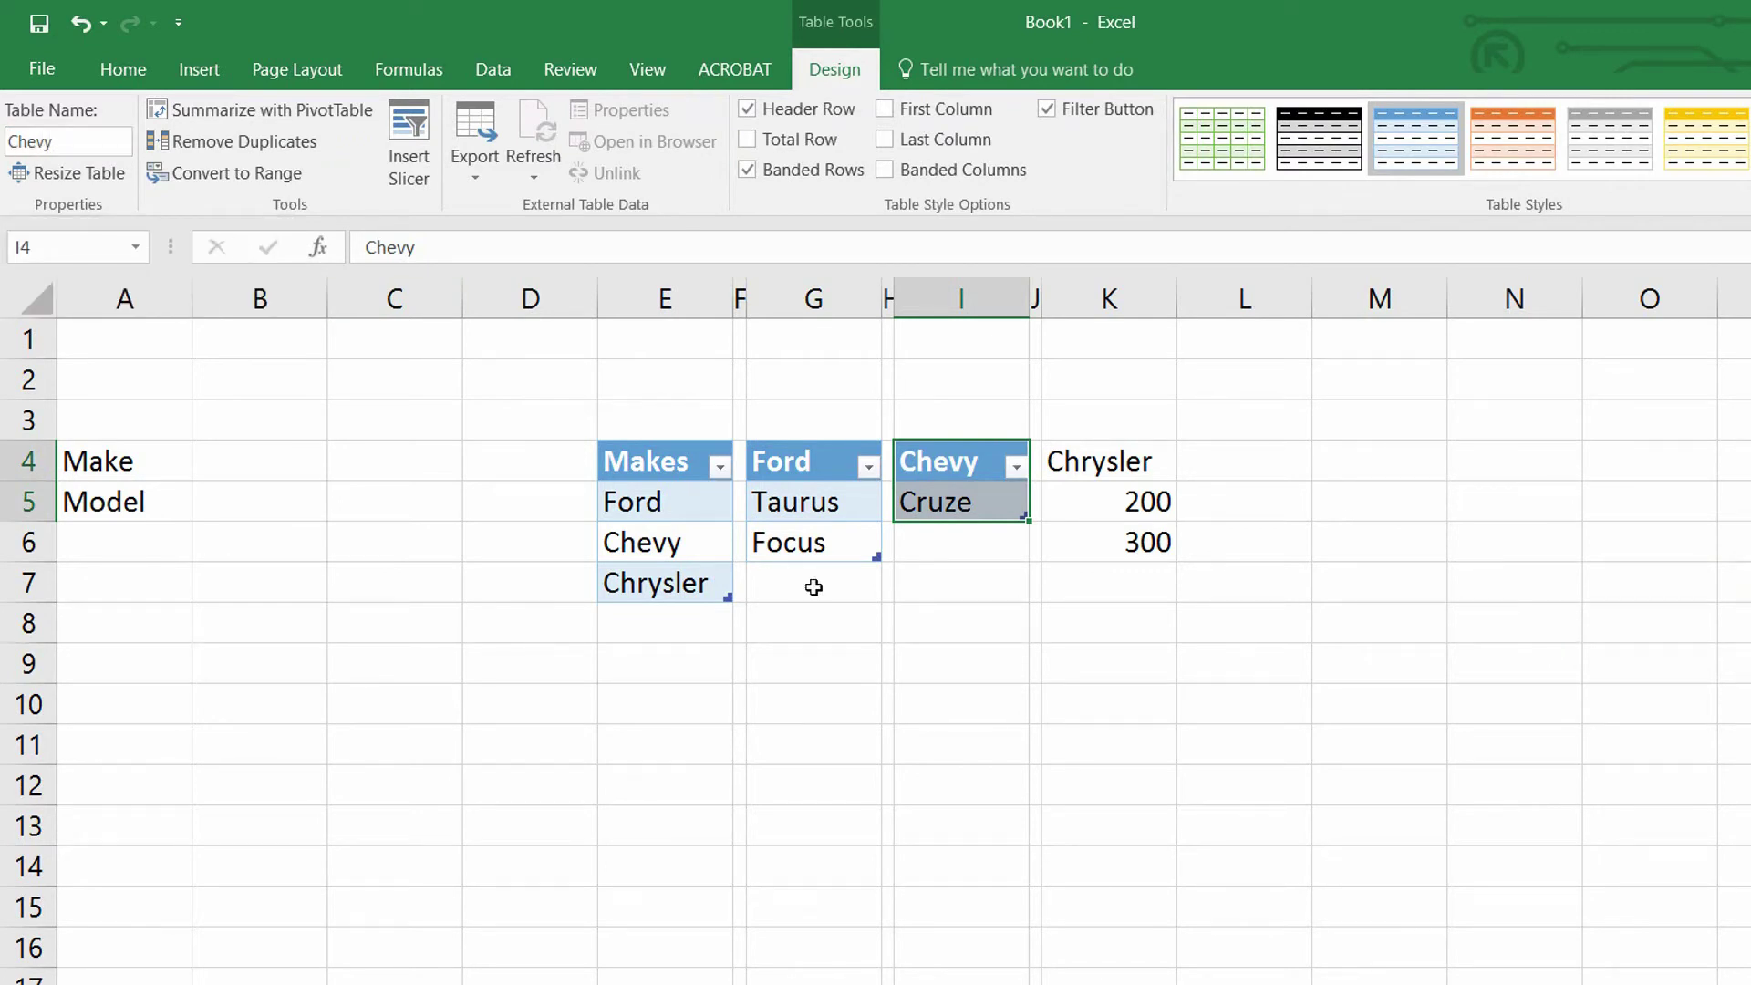
- Convert the Chrysler models in K4:K6 into a table named Chrysler
click(1085, 469)
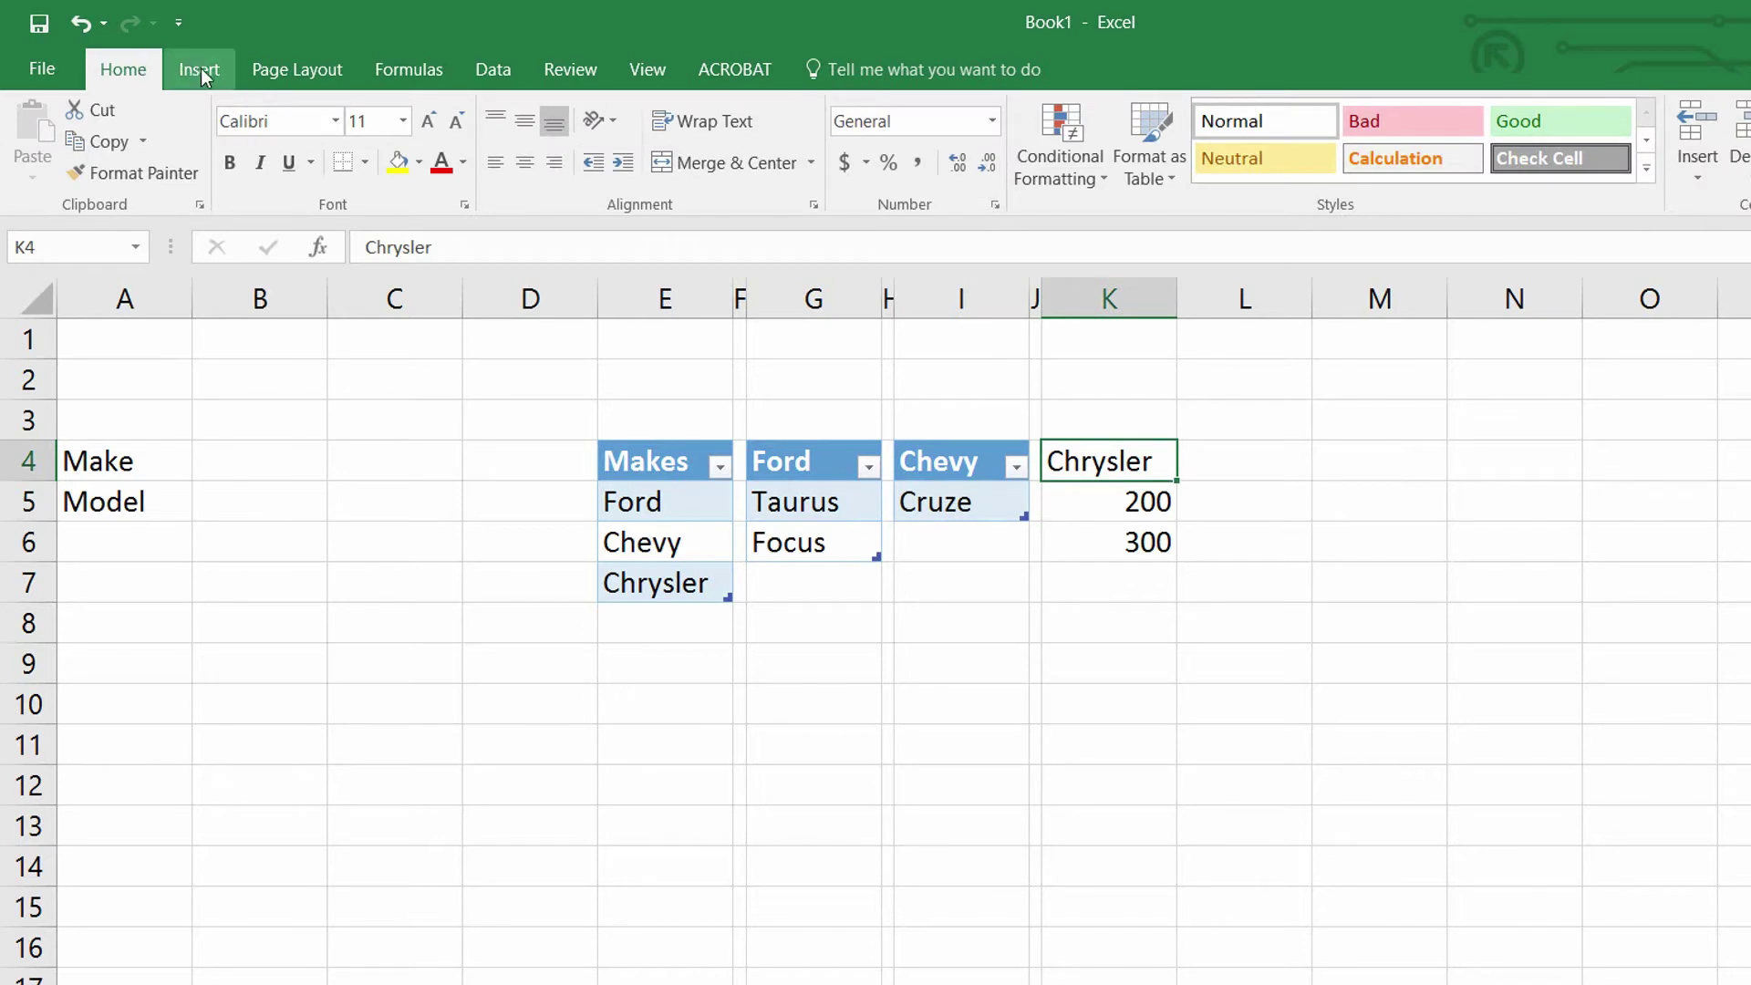
click(197, 70)
click(228, 165)
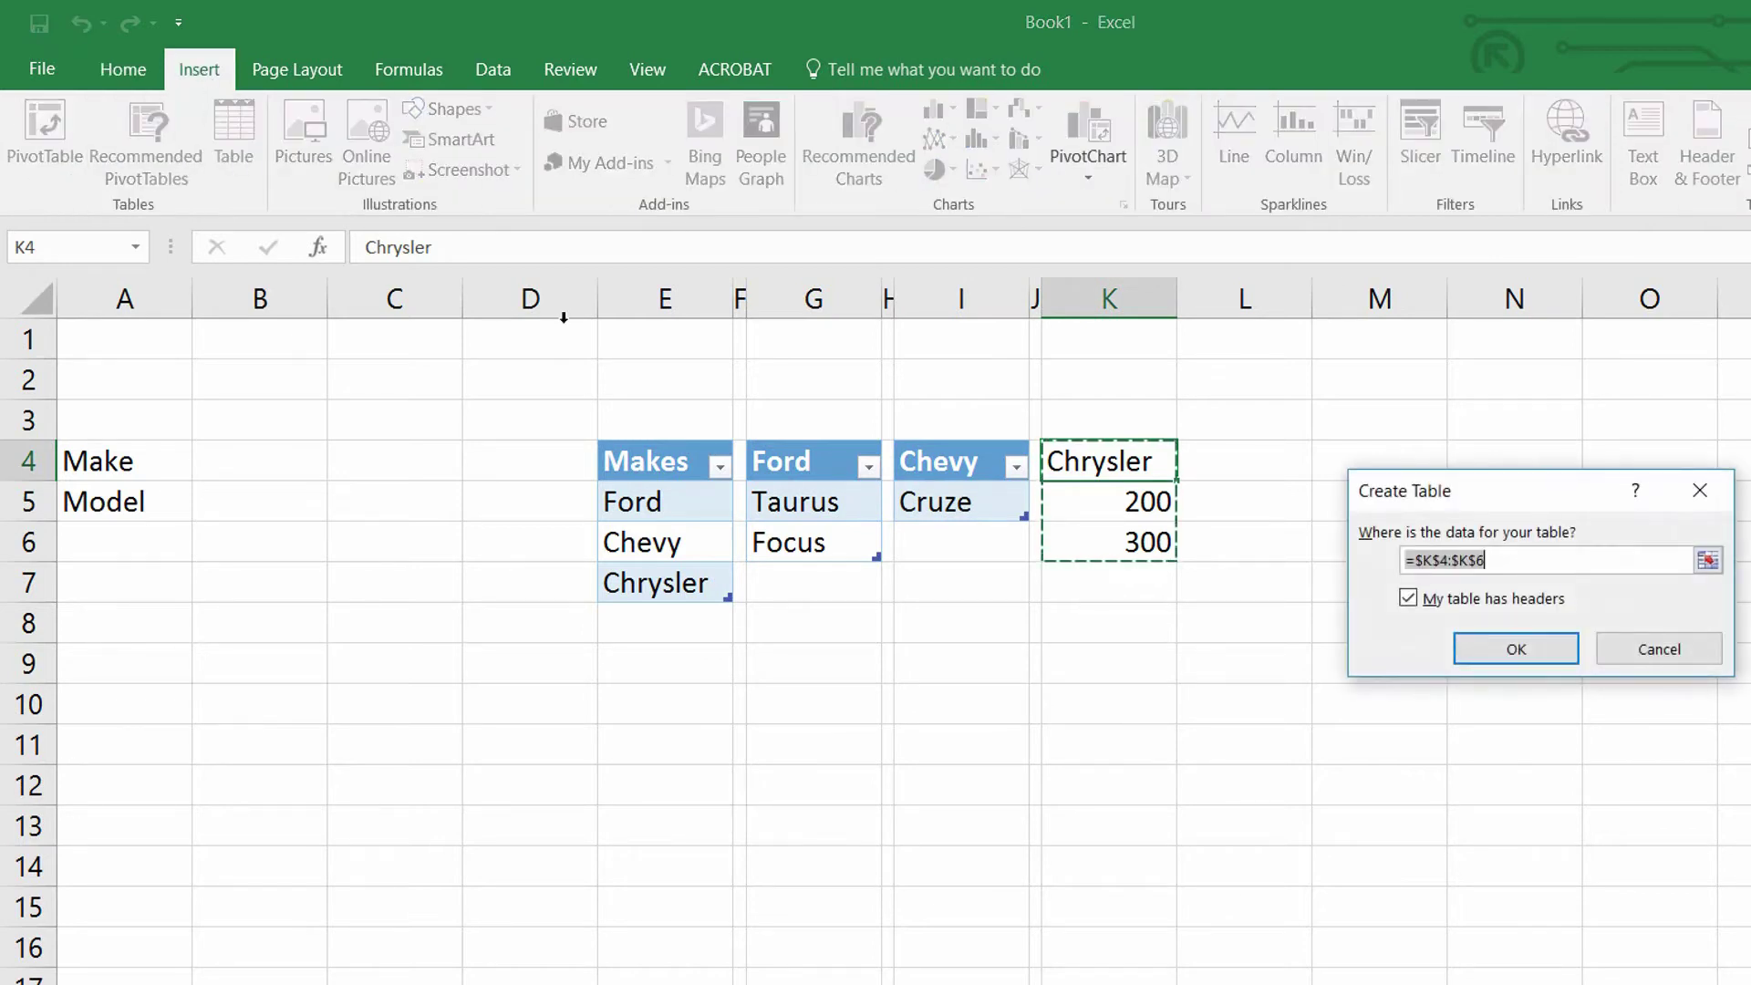
click(1514, 658)
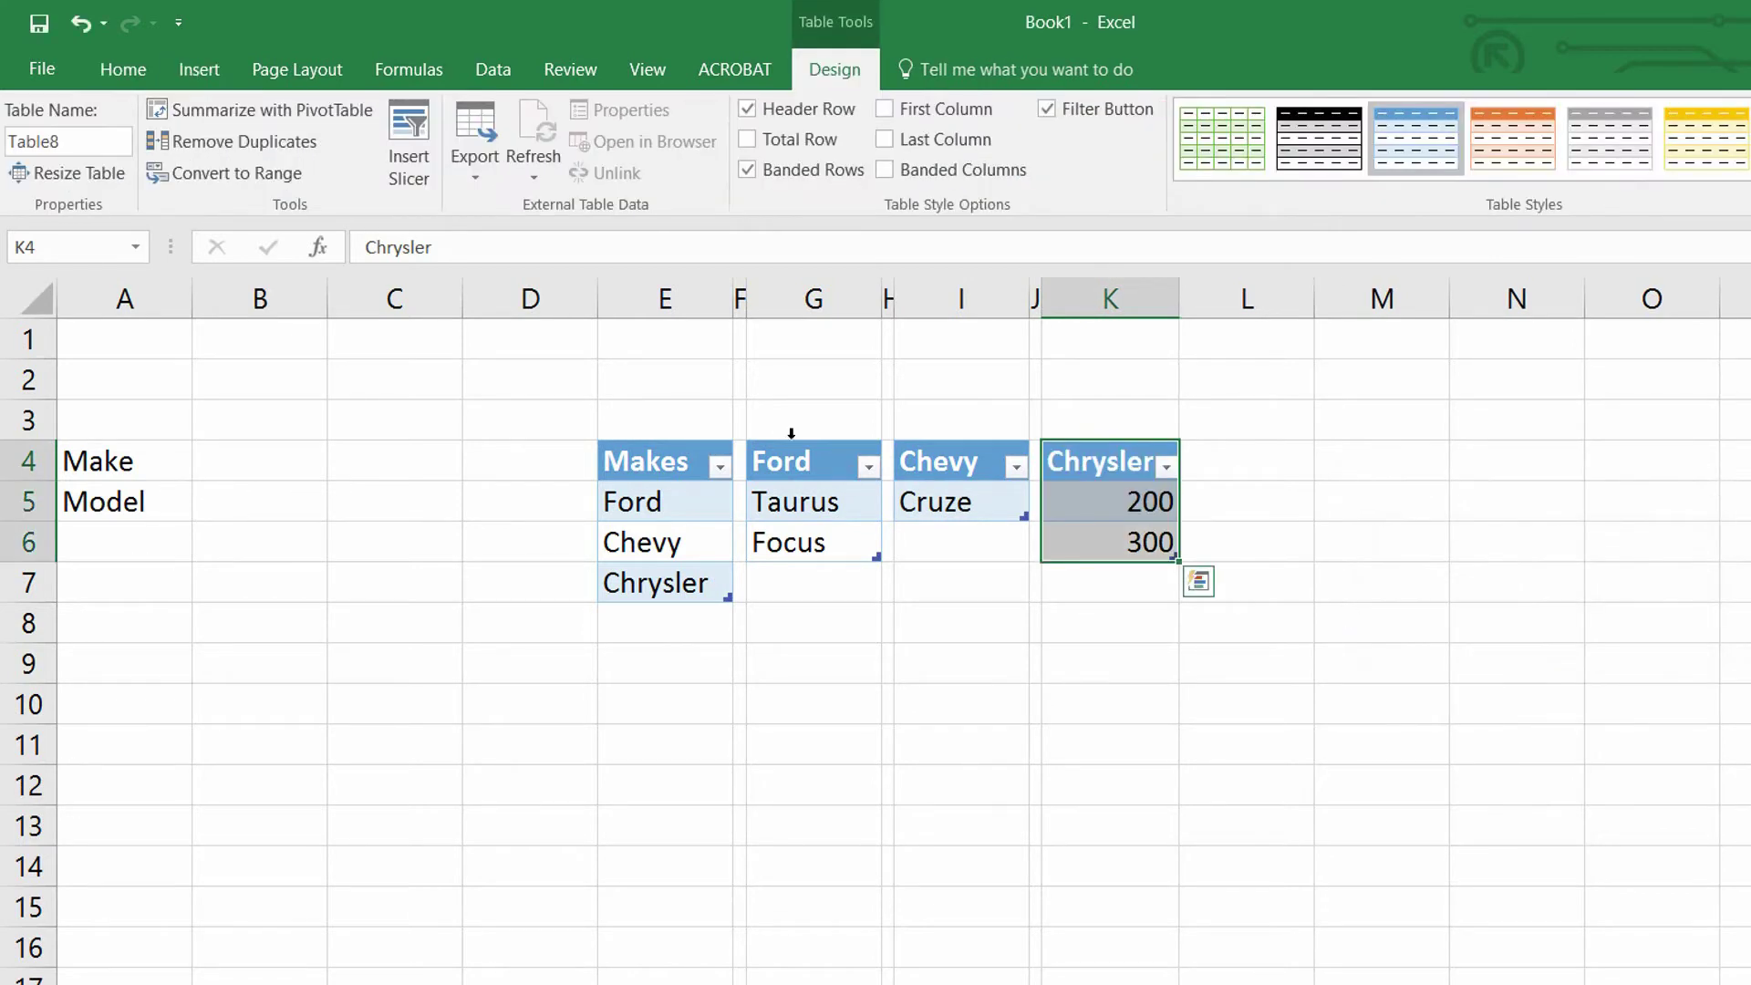
click(65, 139)
text(Chrysle)
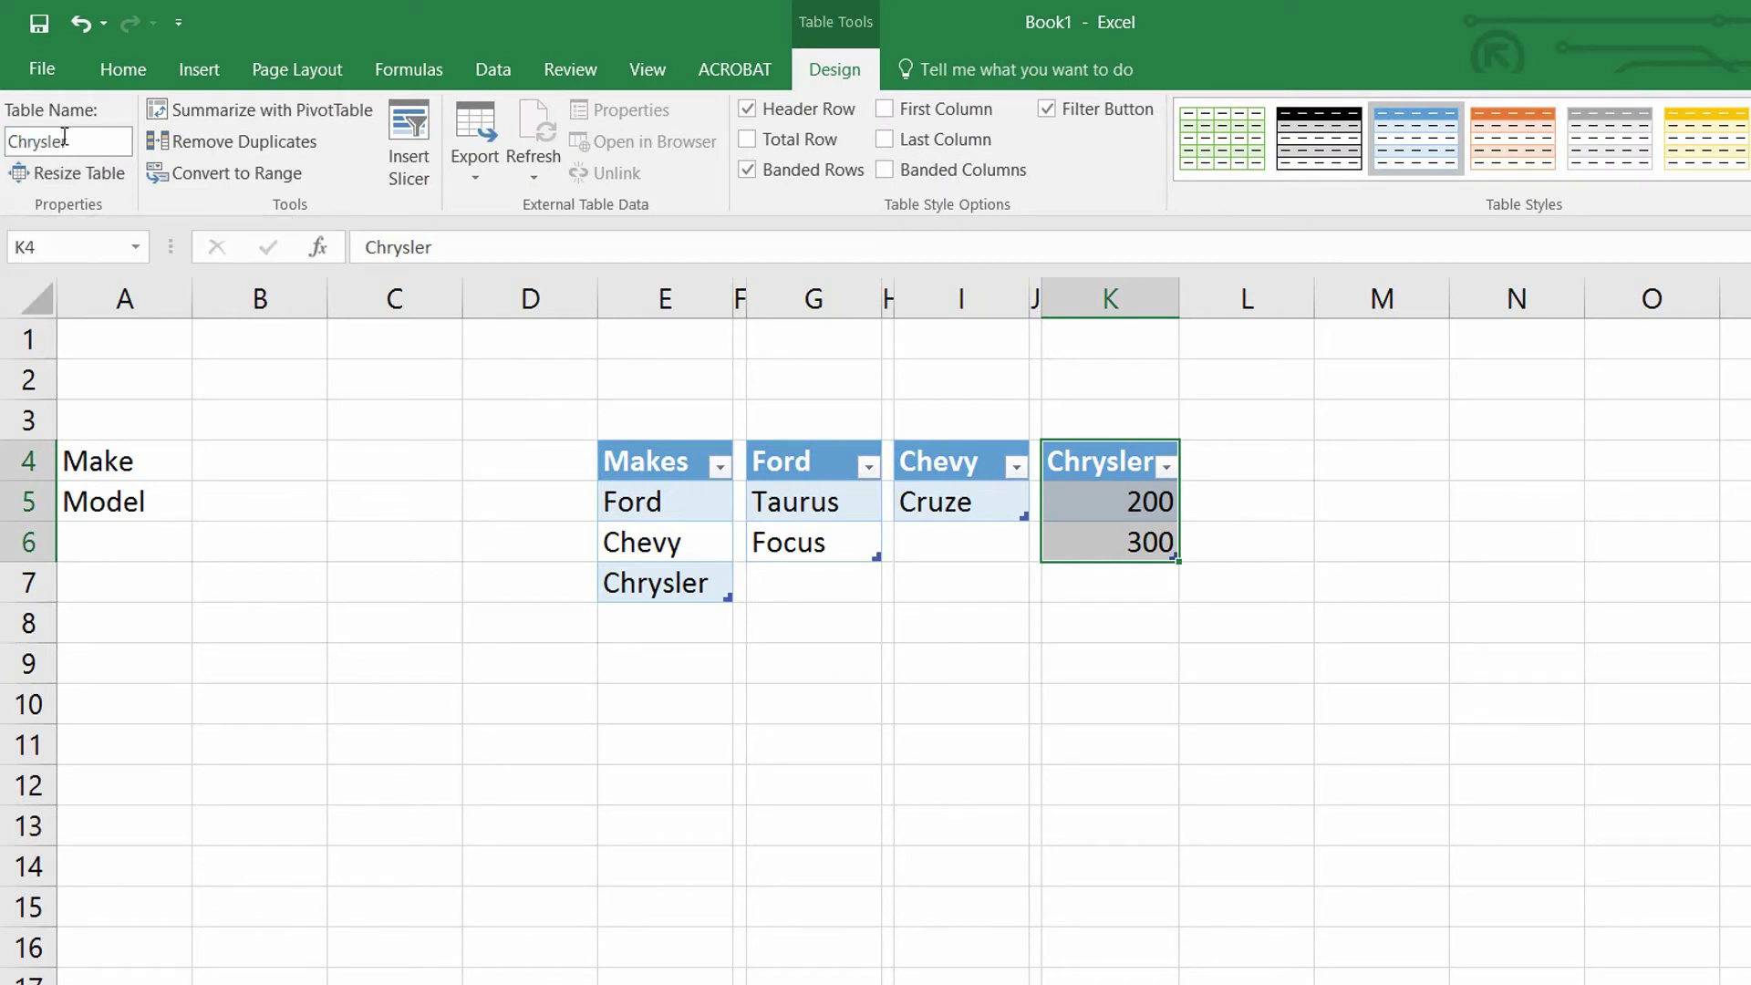
text(r)
key(Return)
click(297, 466)
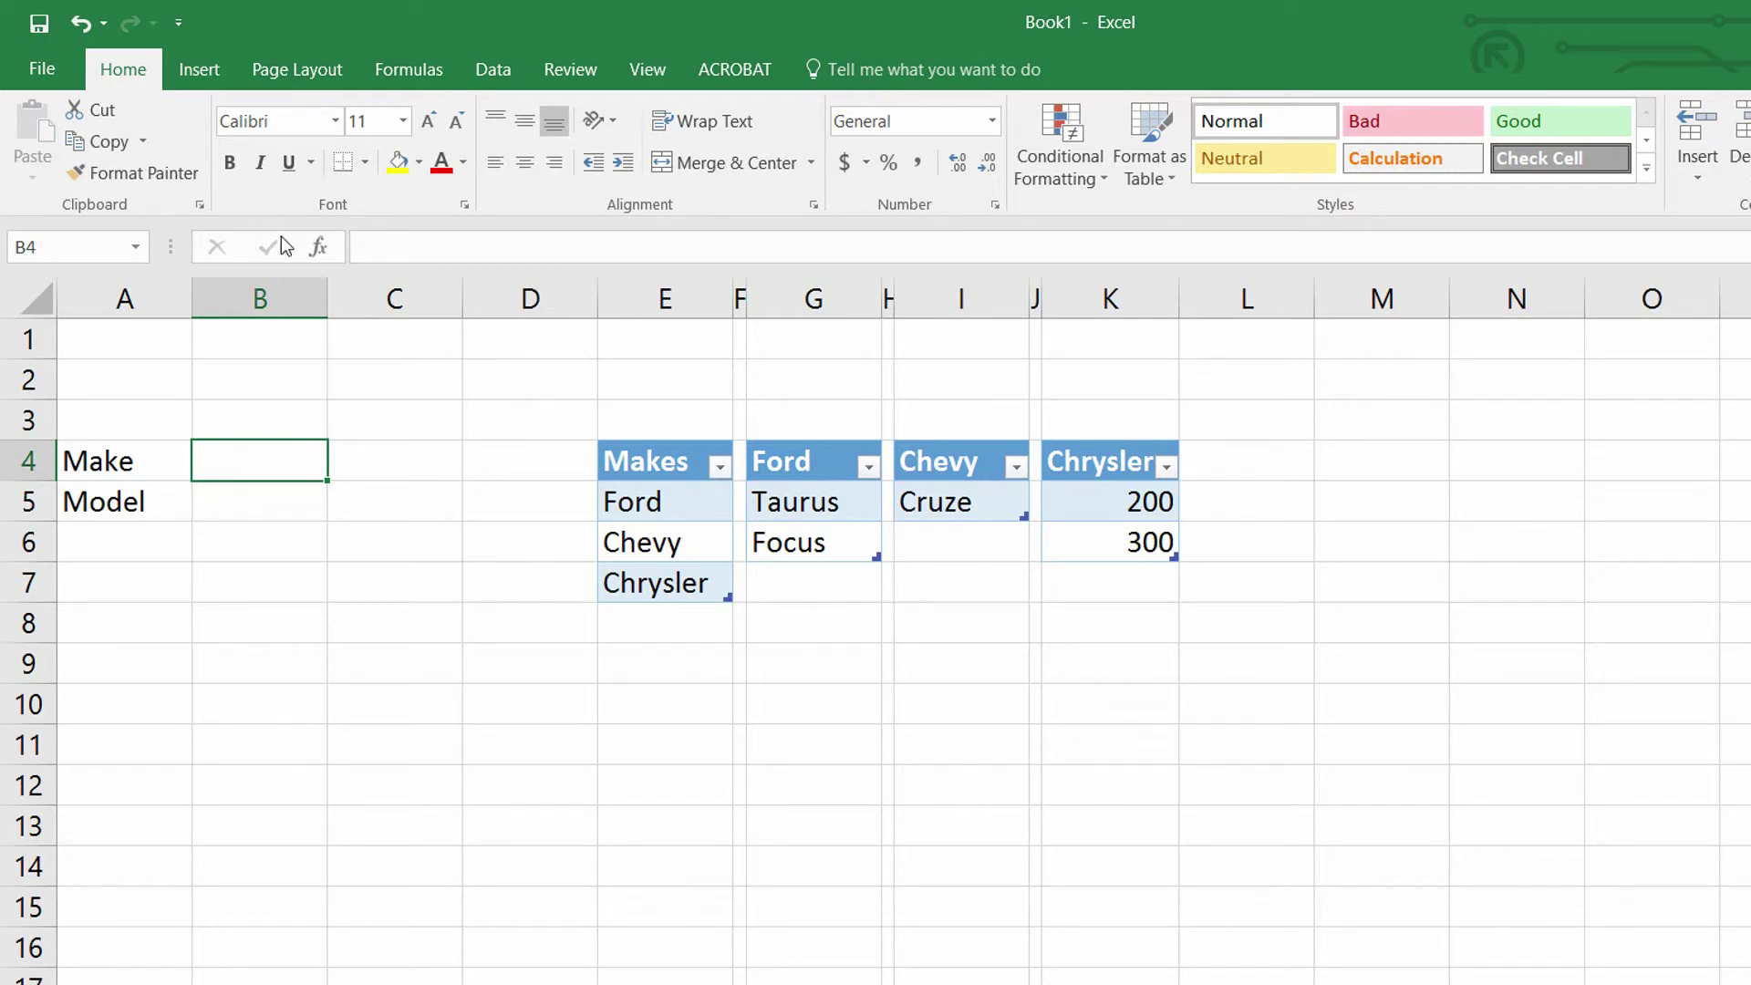
- Give B4 list data validation with source =INDIRECT("Makes")
click(493, 71)
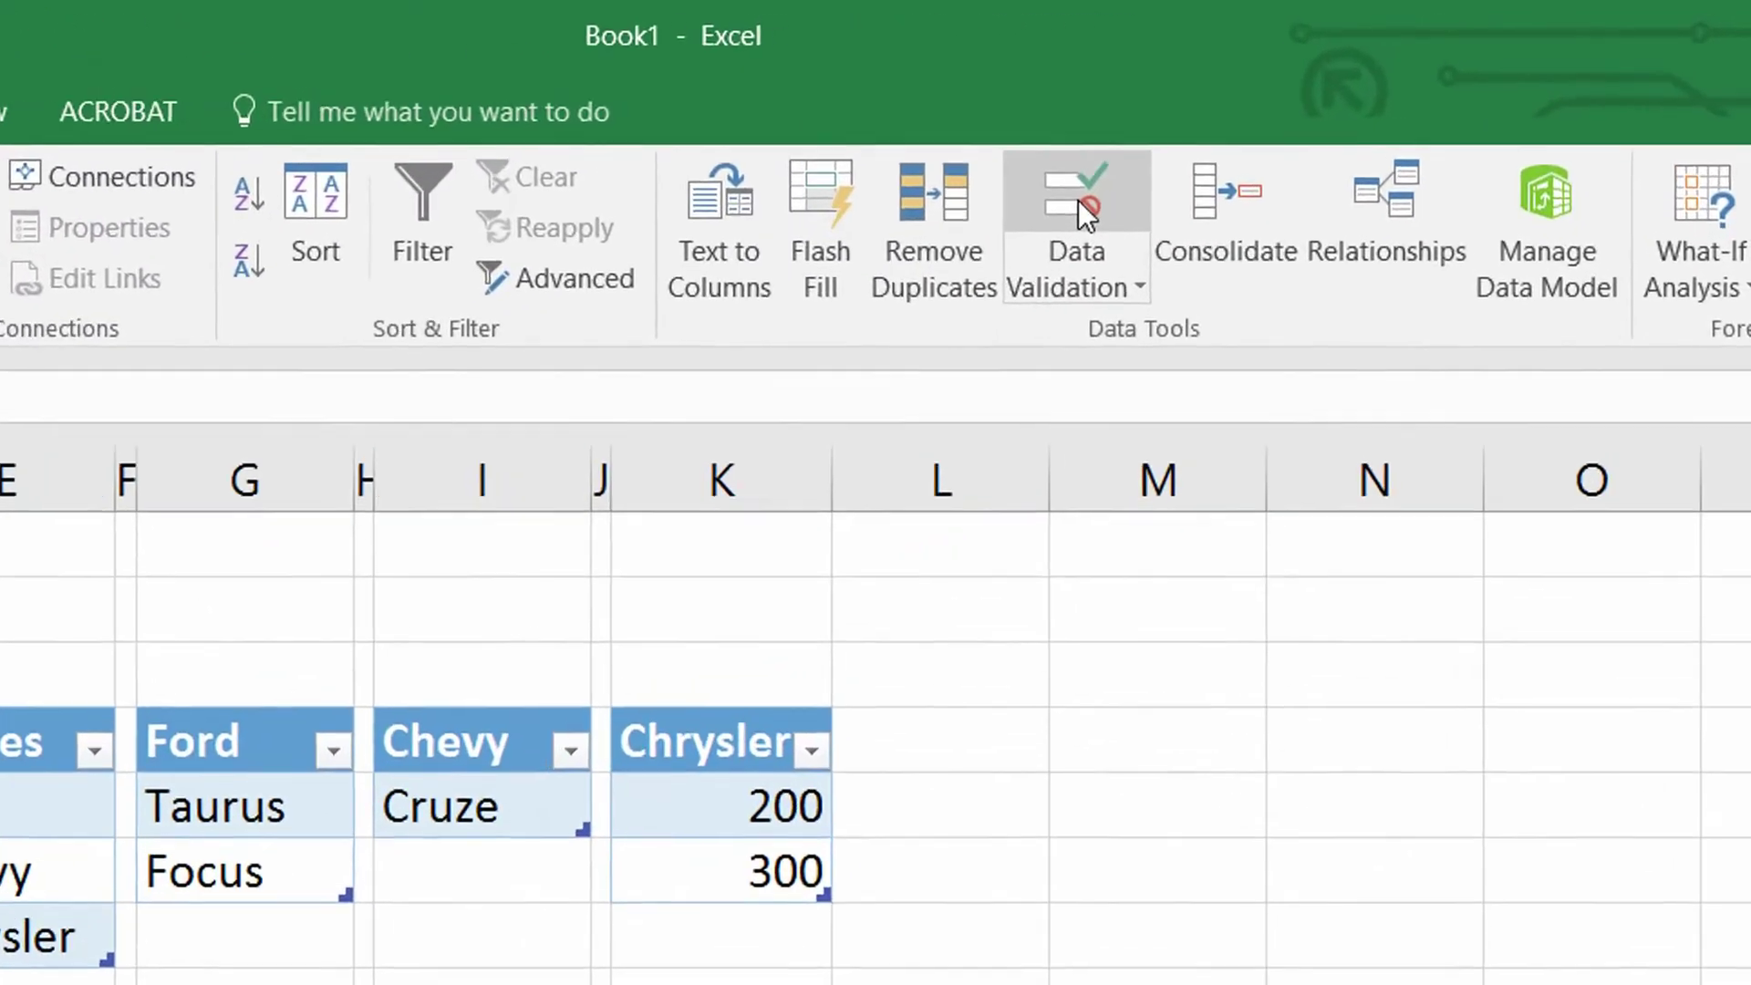
click(1079, 202)
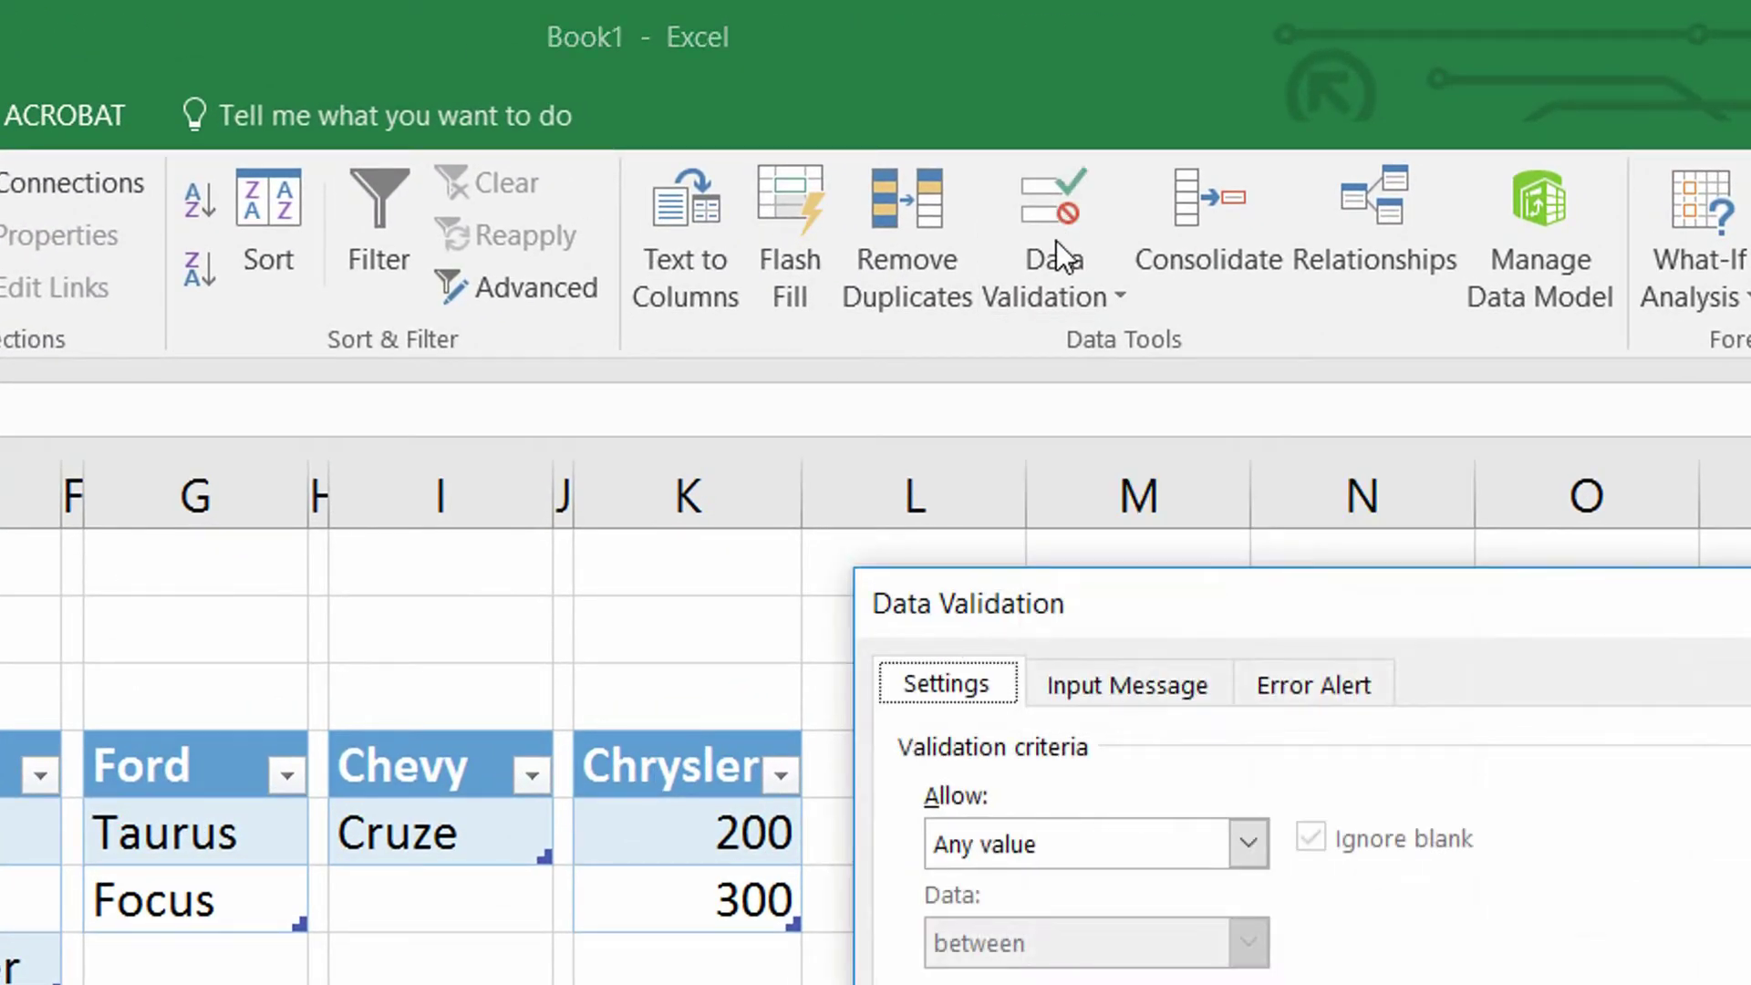
click(1249, 843)
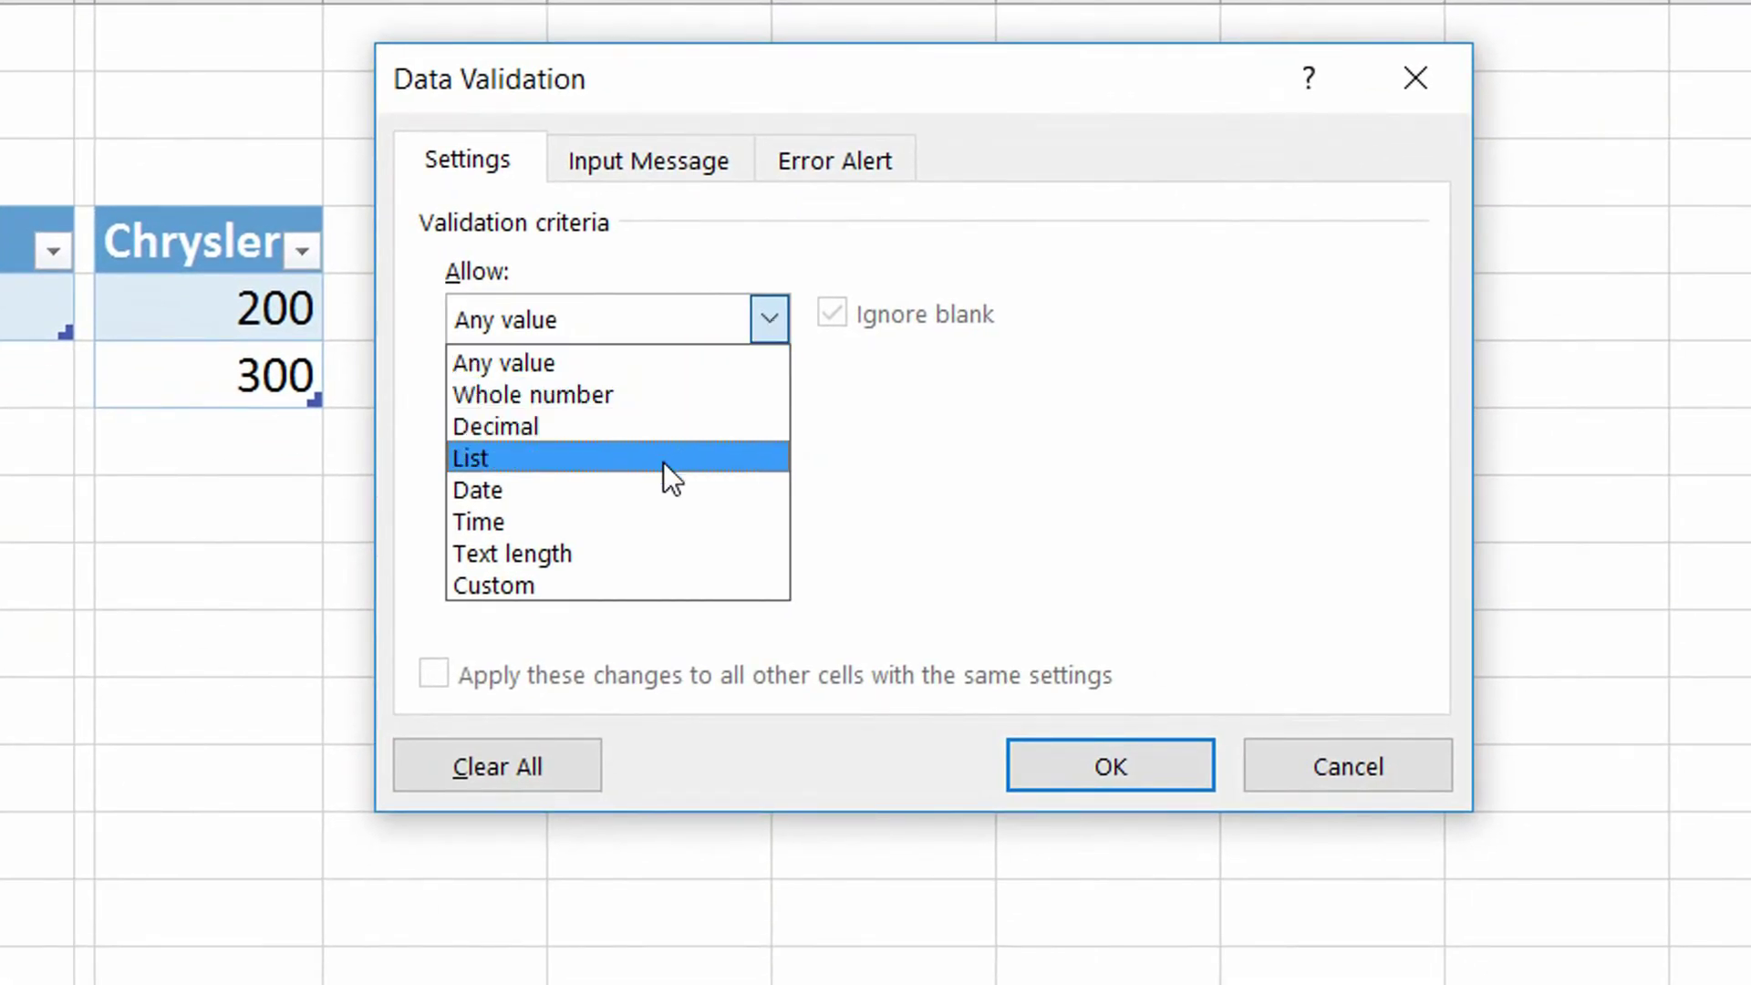
click(664, 463)
click(635, 532)
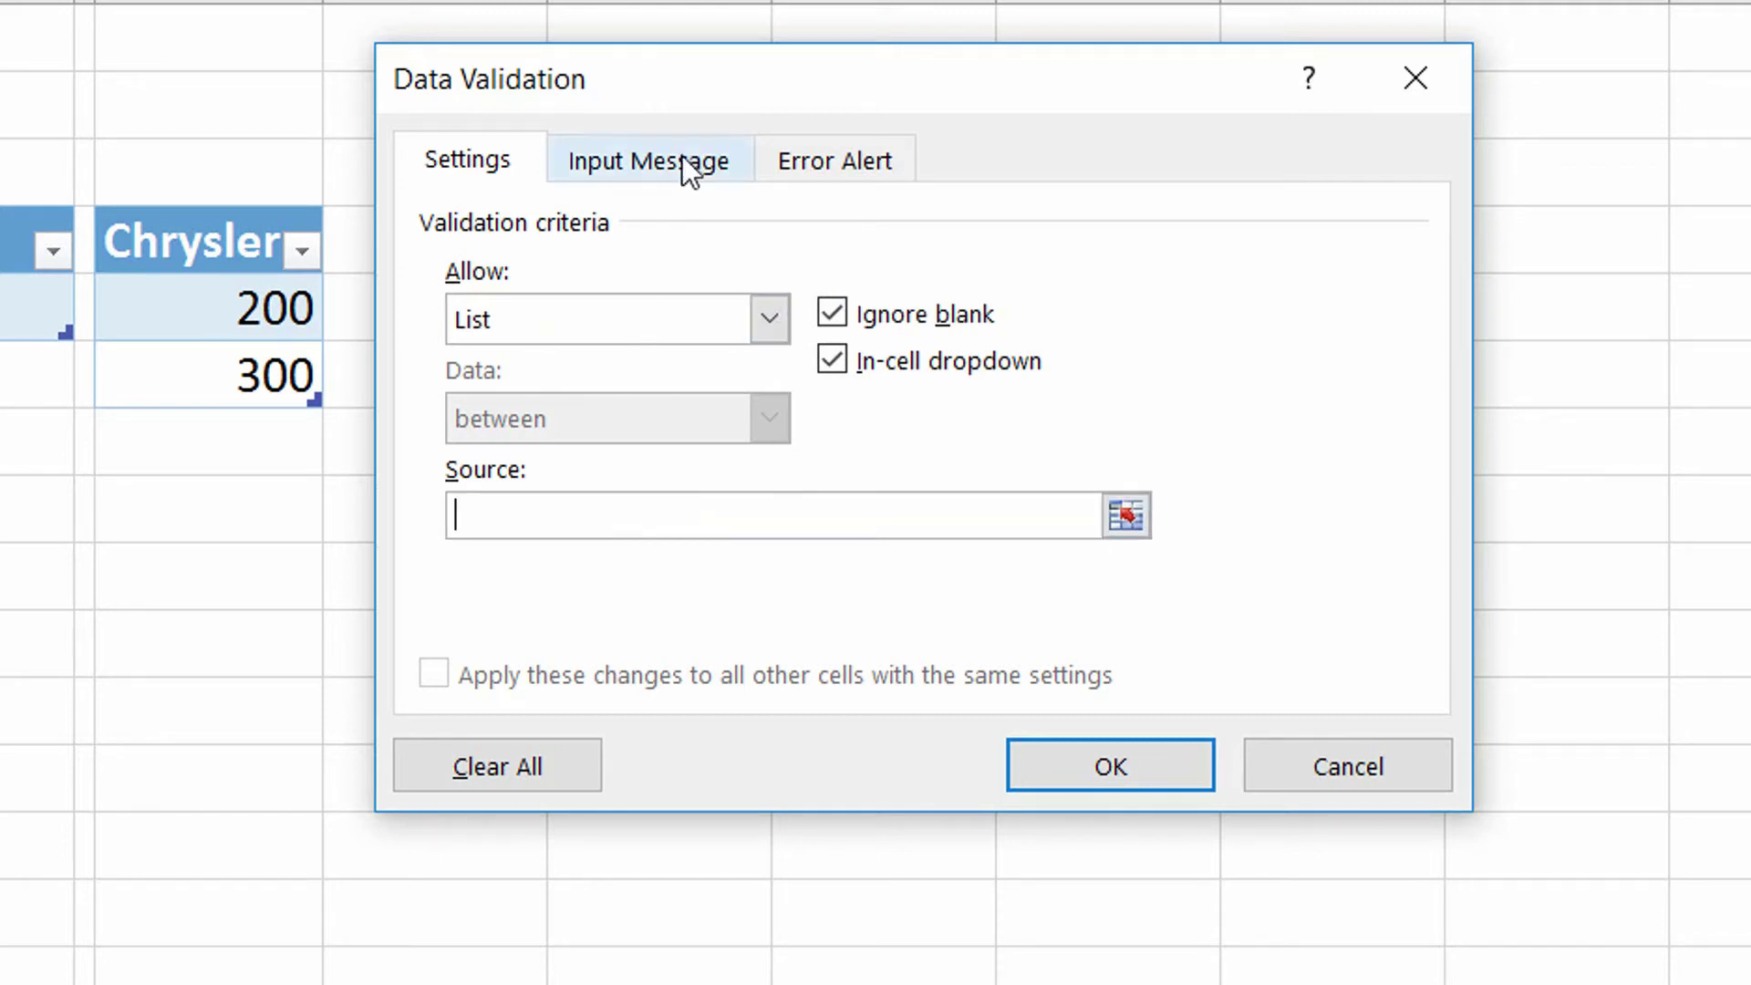
drag(647, 108, 0, 268)
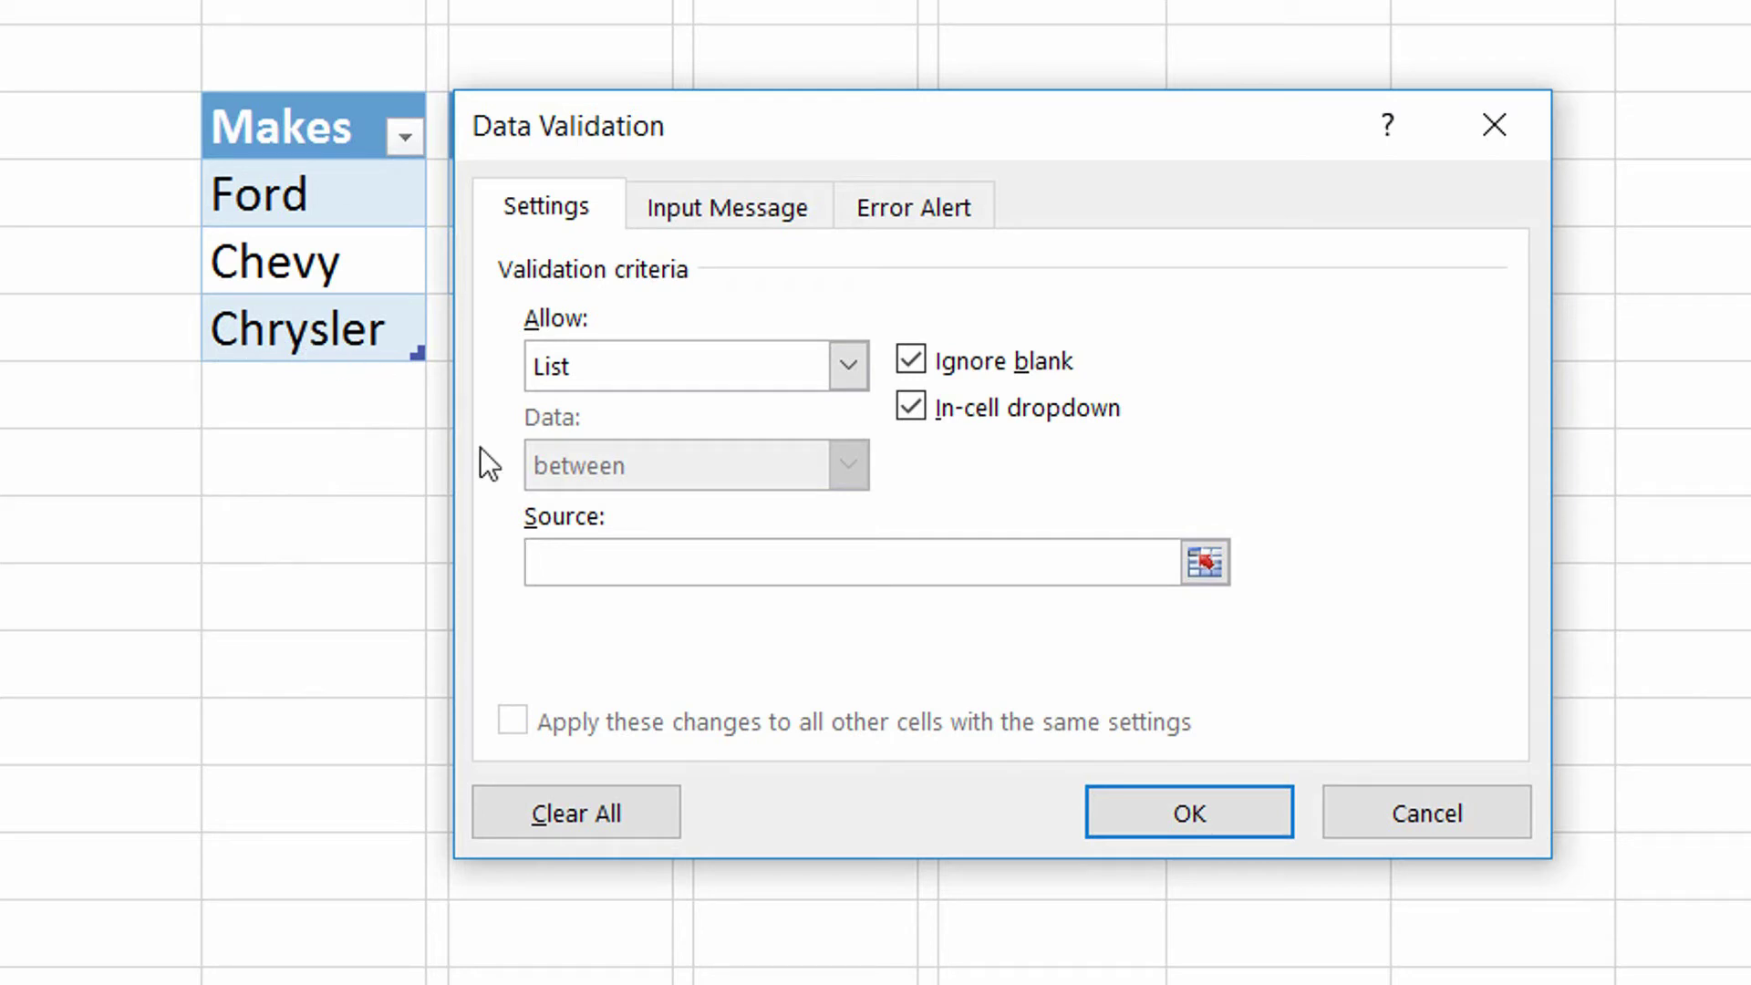
text(=INDIRECT()
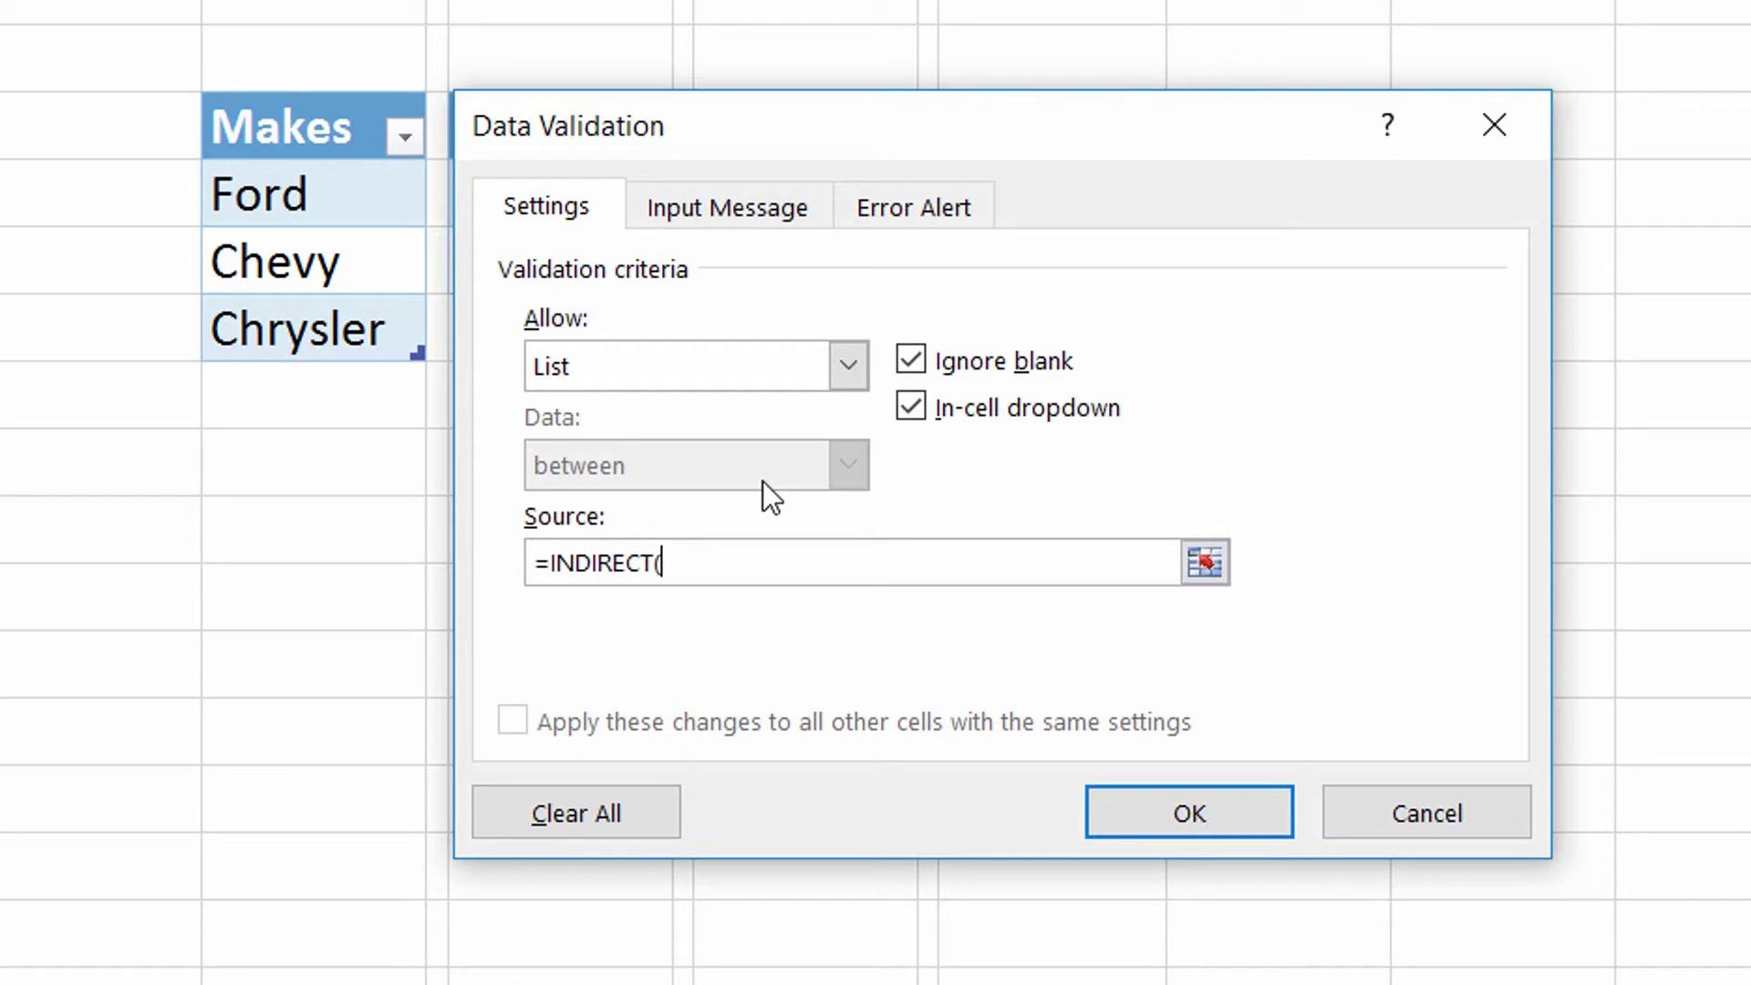
text("Makes"))
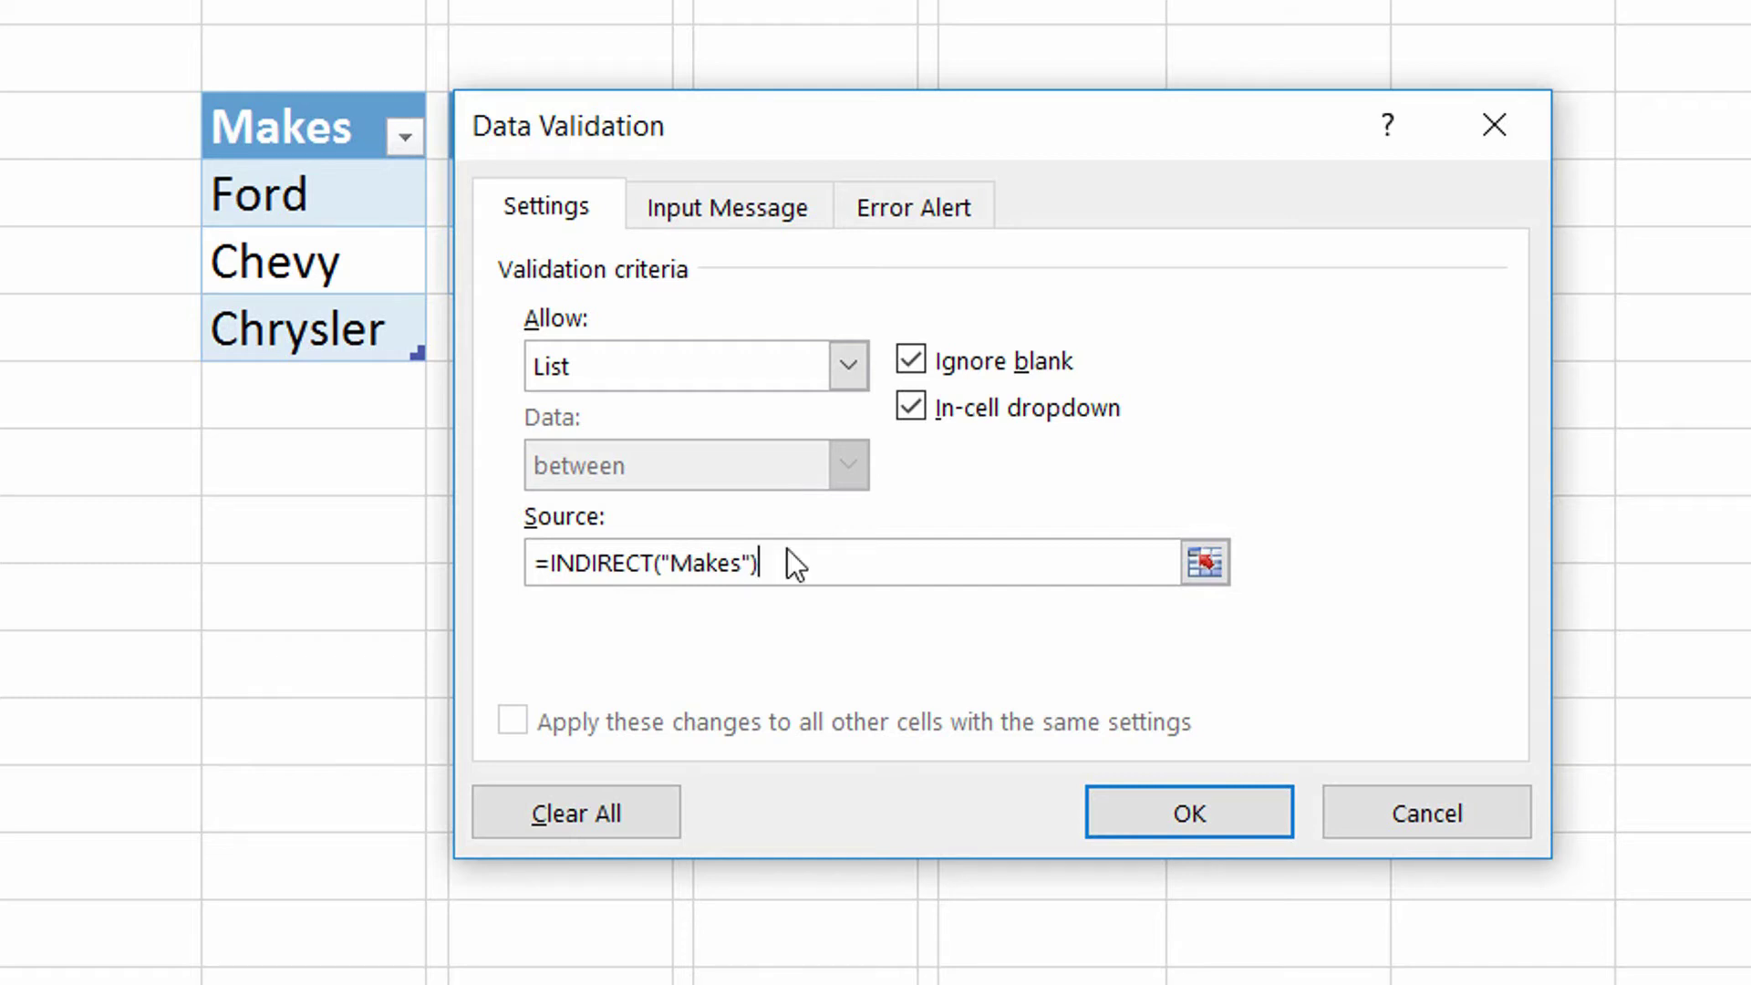
click(1260, 815)
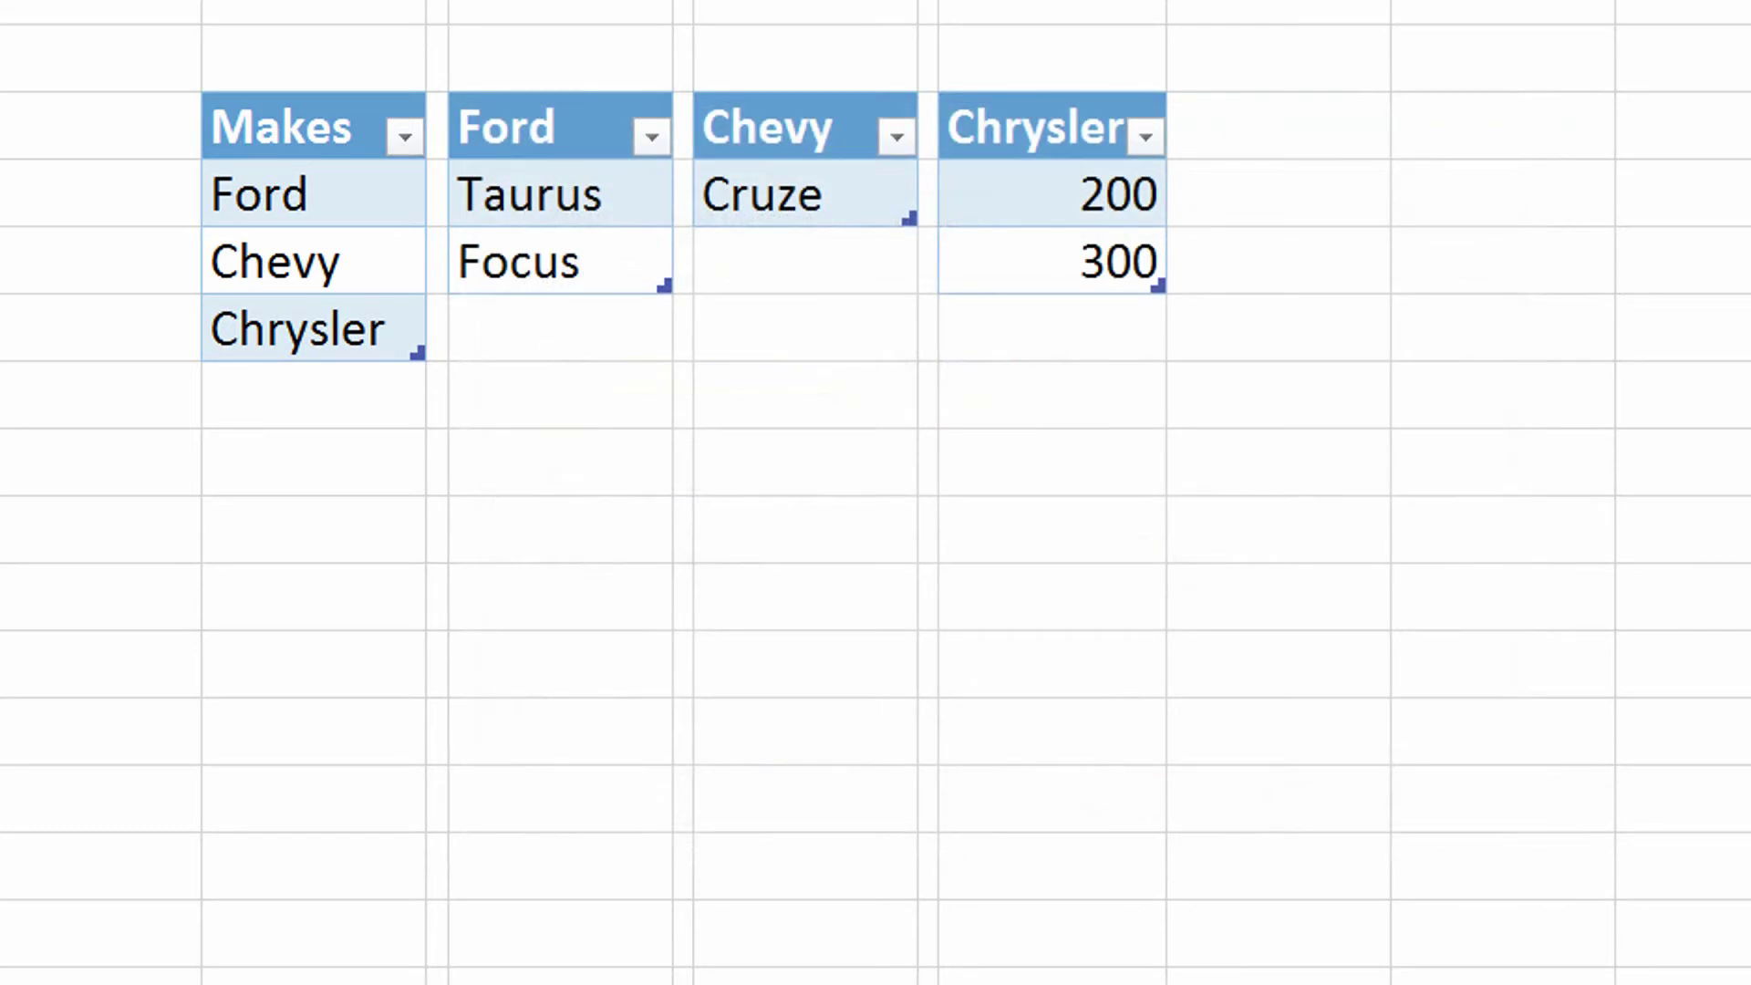
click(0, 136)
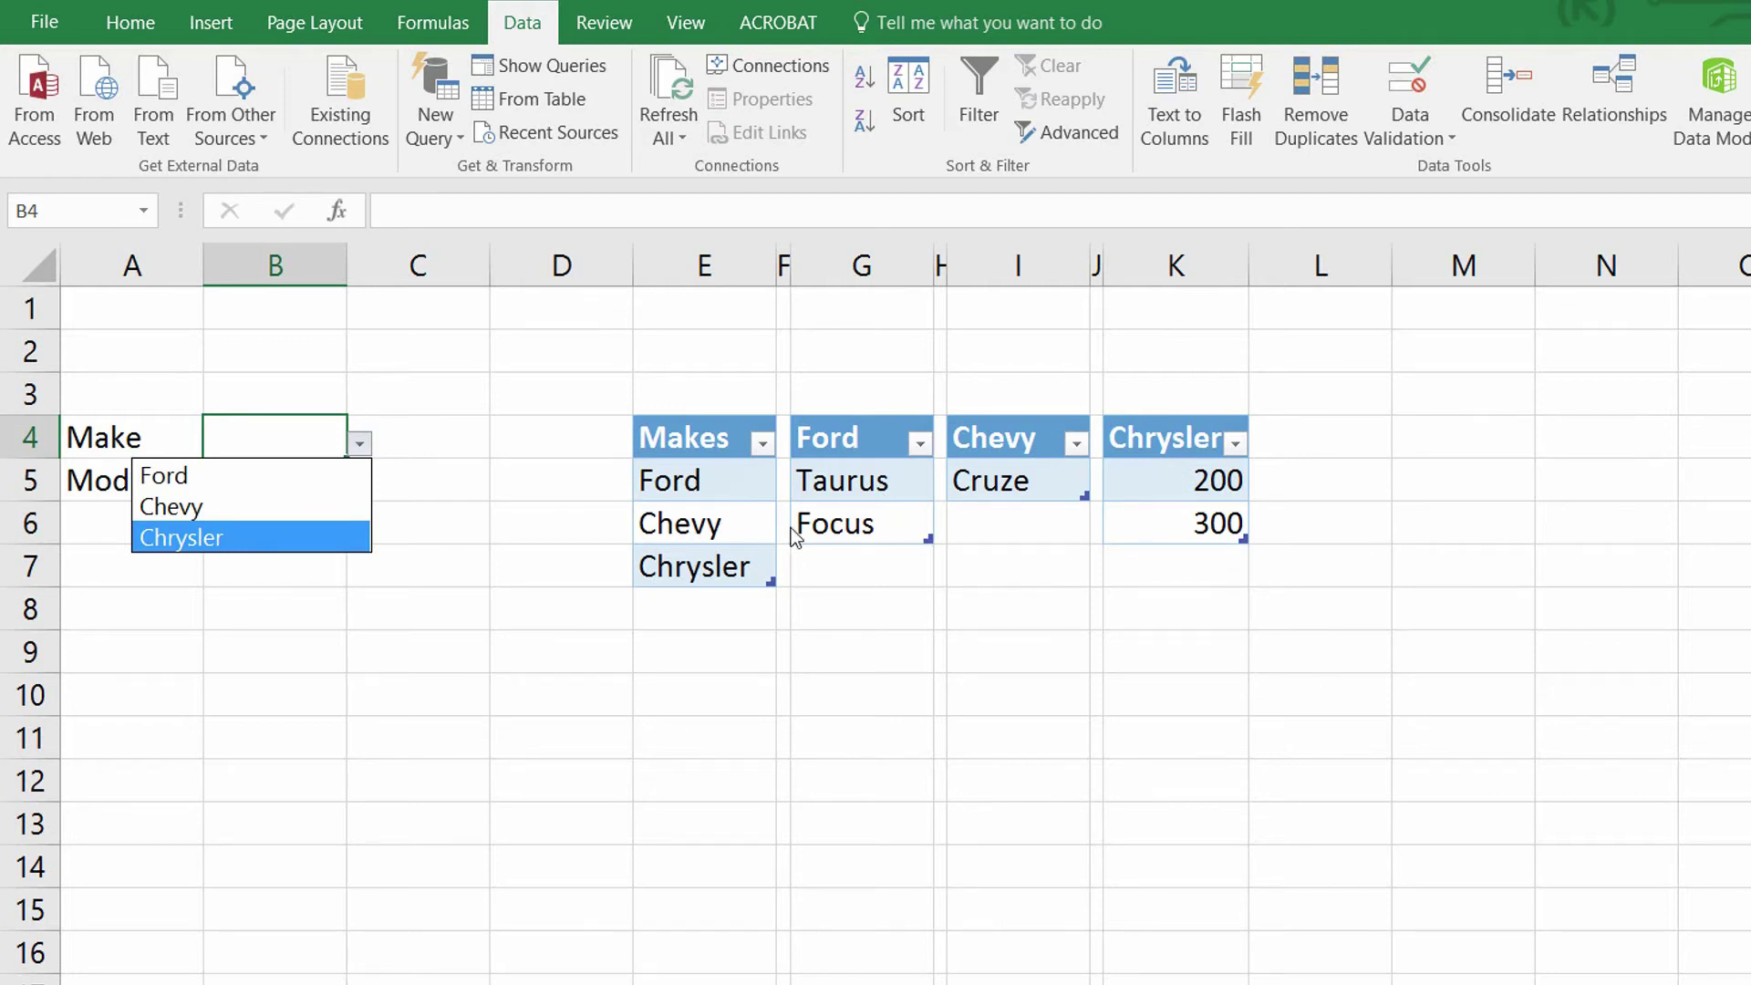
key(Up)
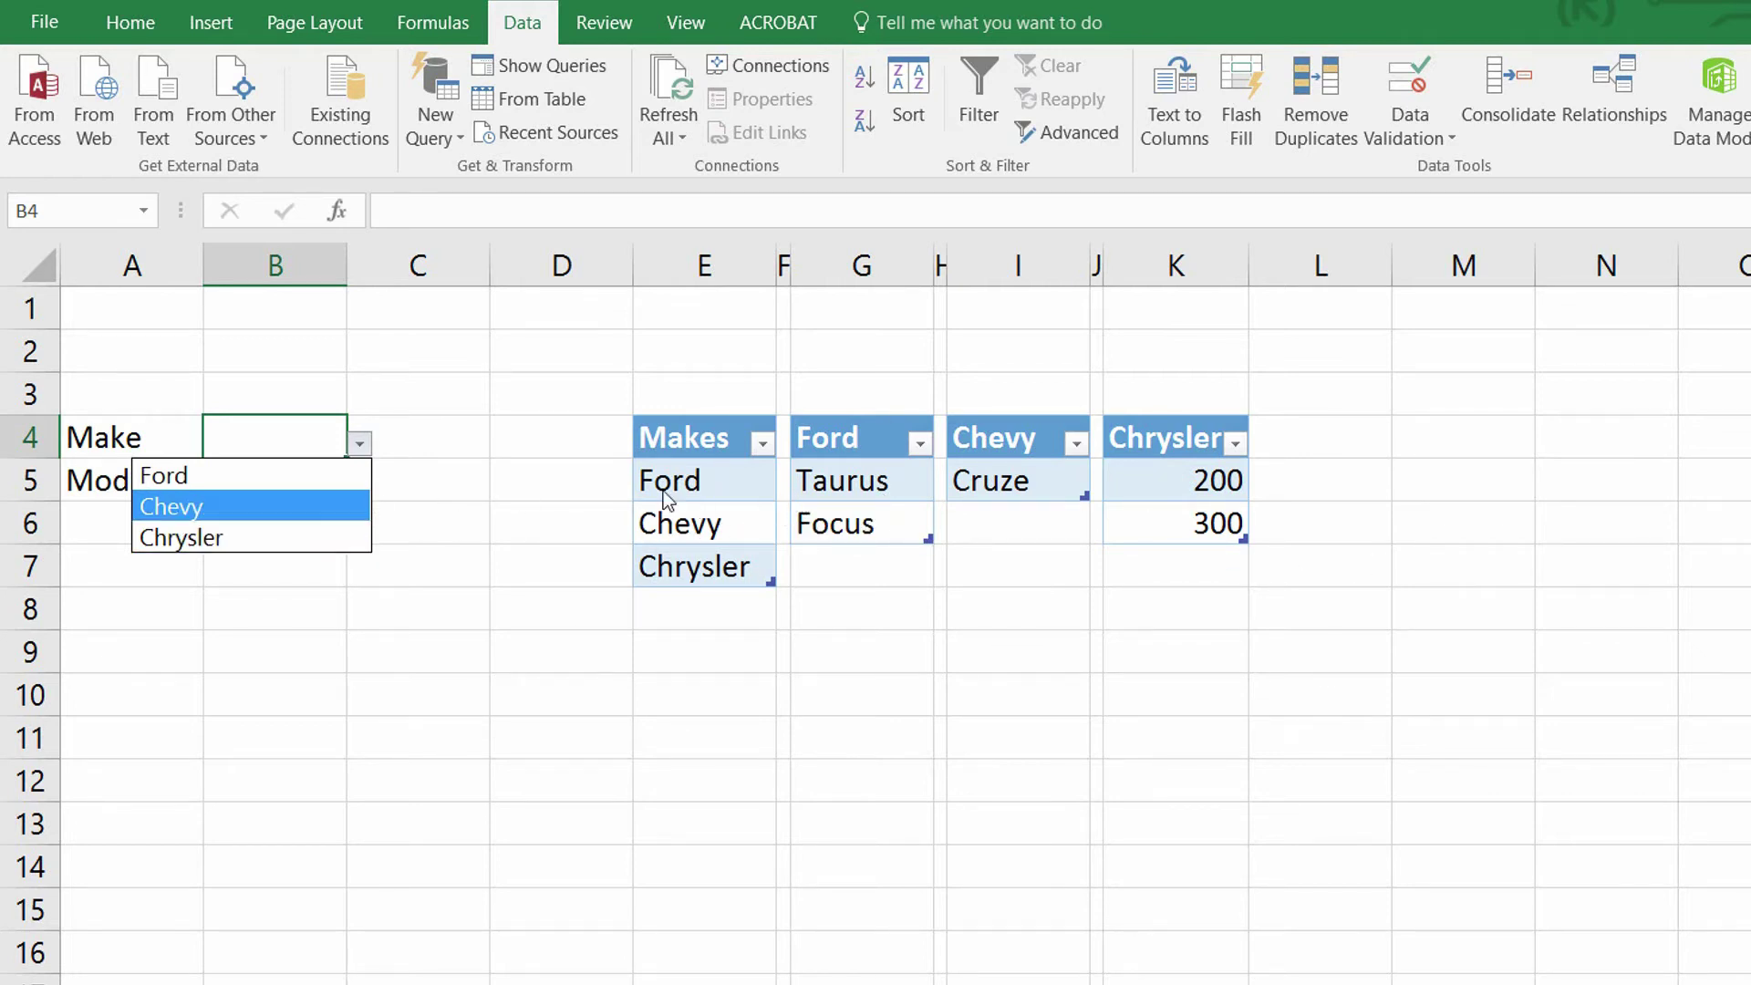
key(Escape)
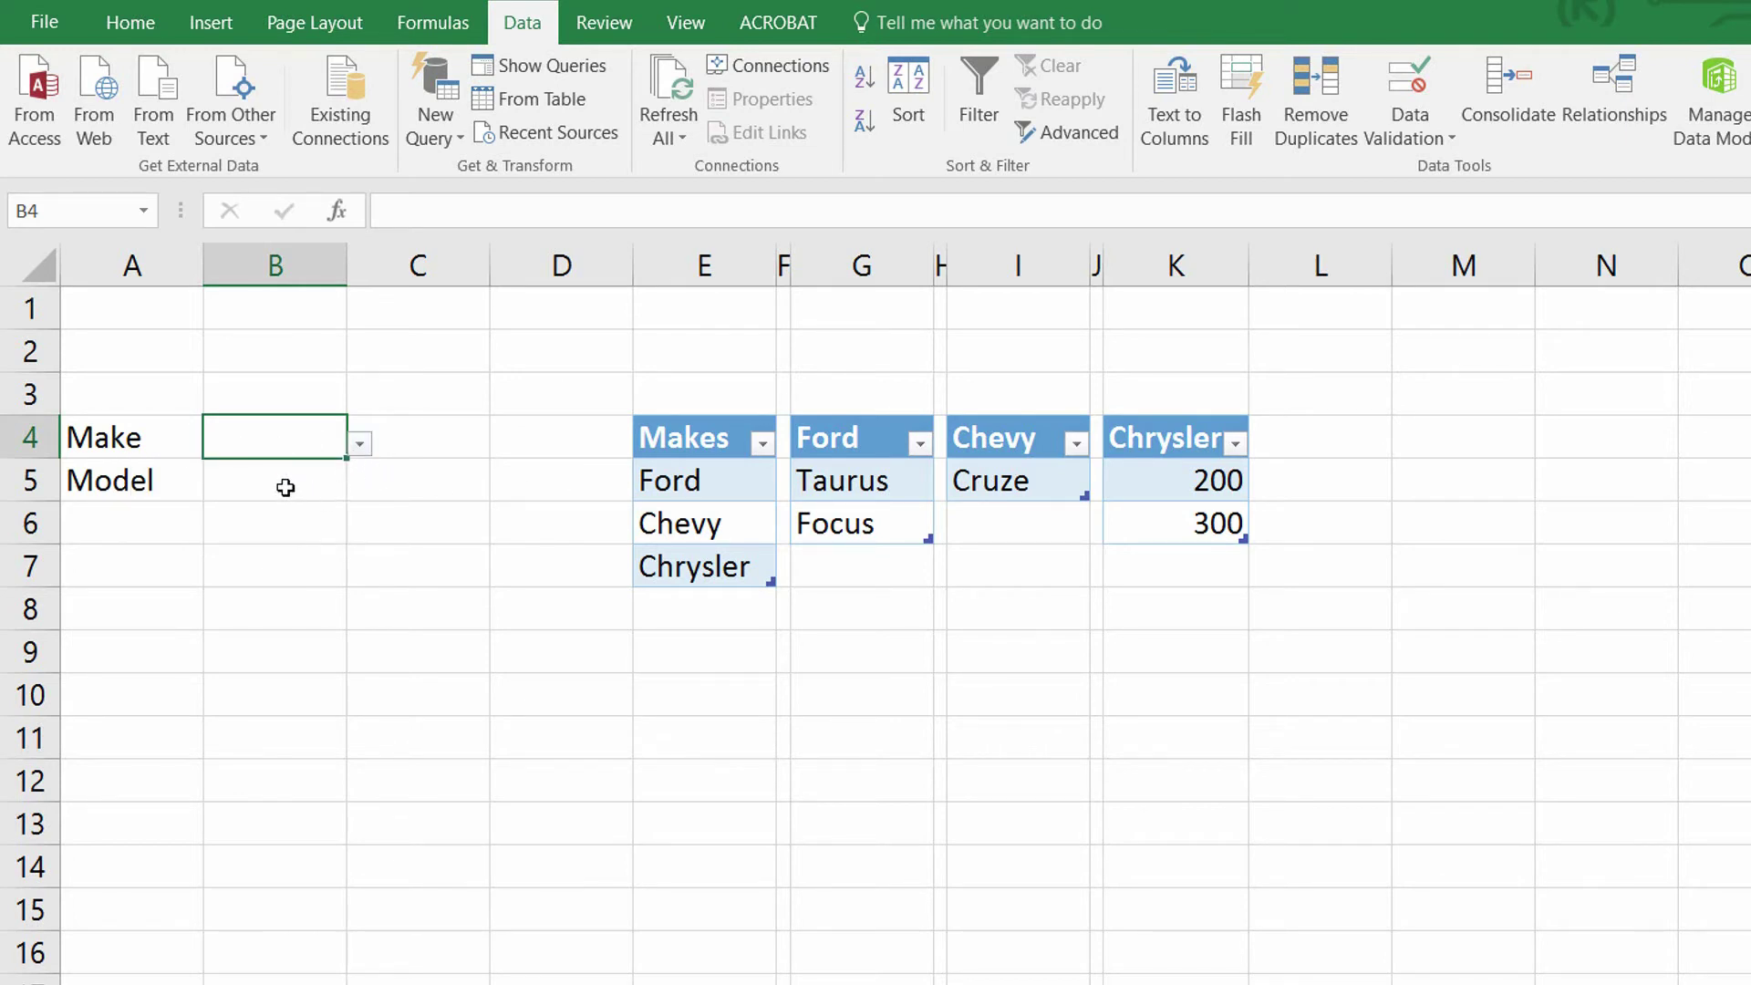
click(286, 488)
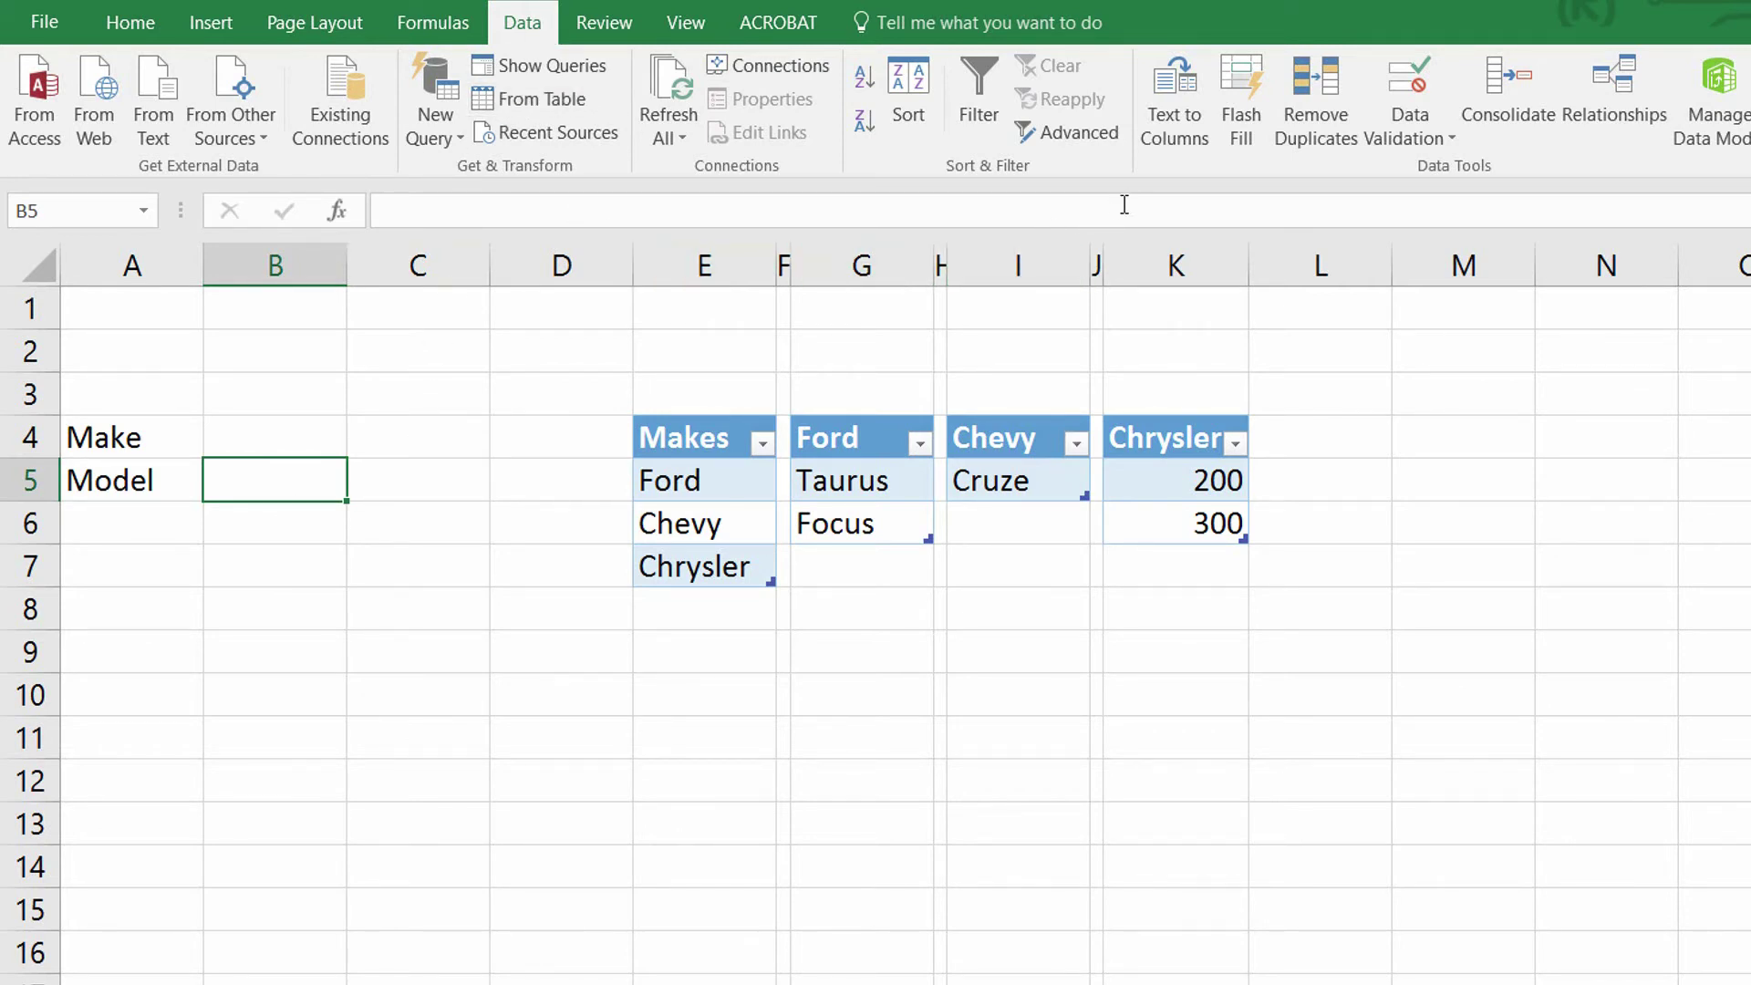
- Give B5 list validation with source =INDIRECT($B$4), accepting the source-error warning
click(1425, 73)
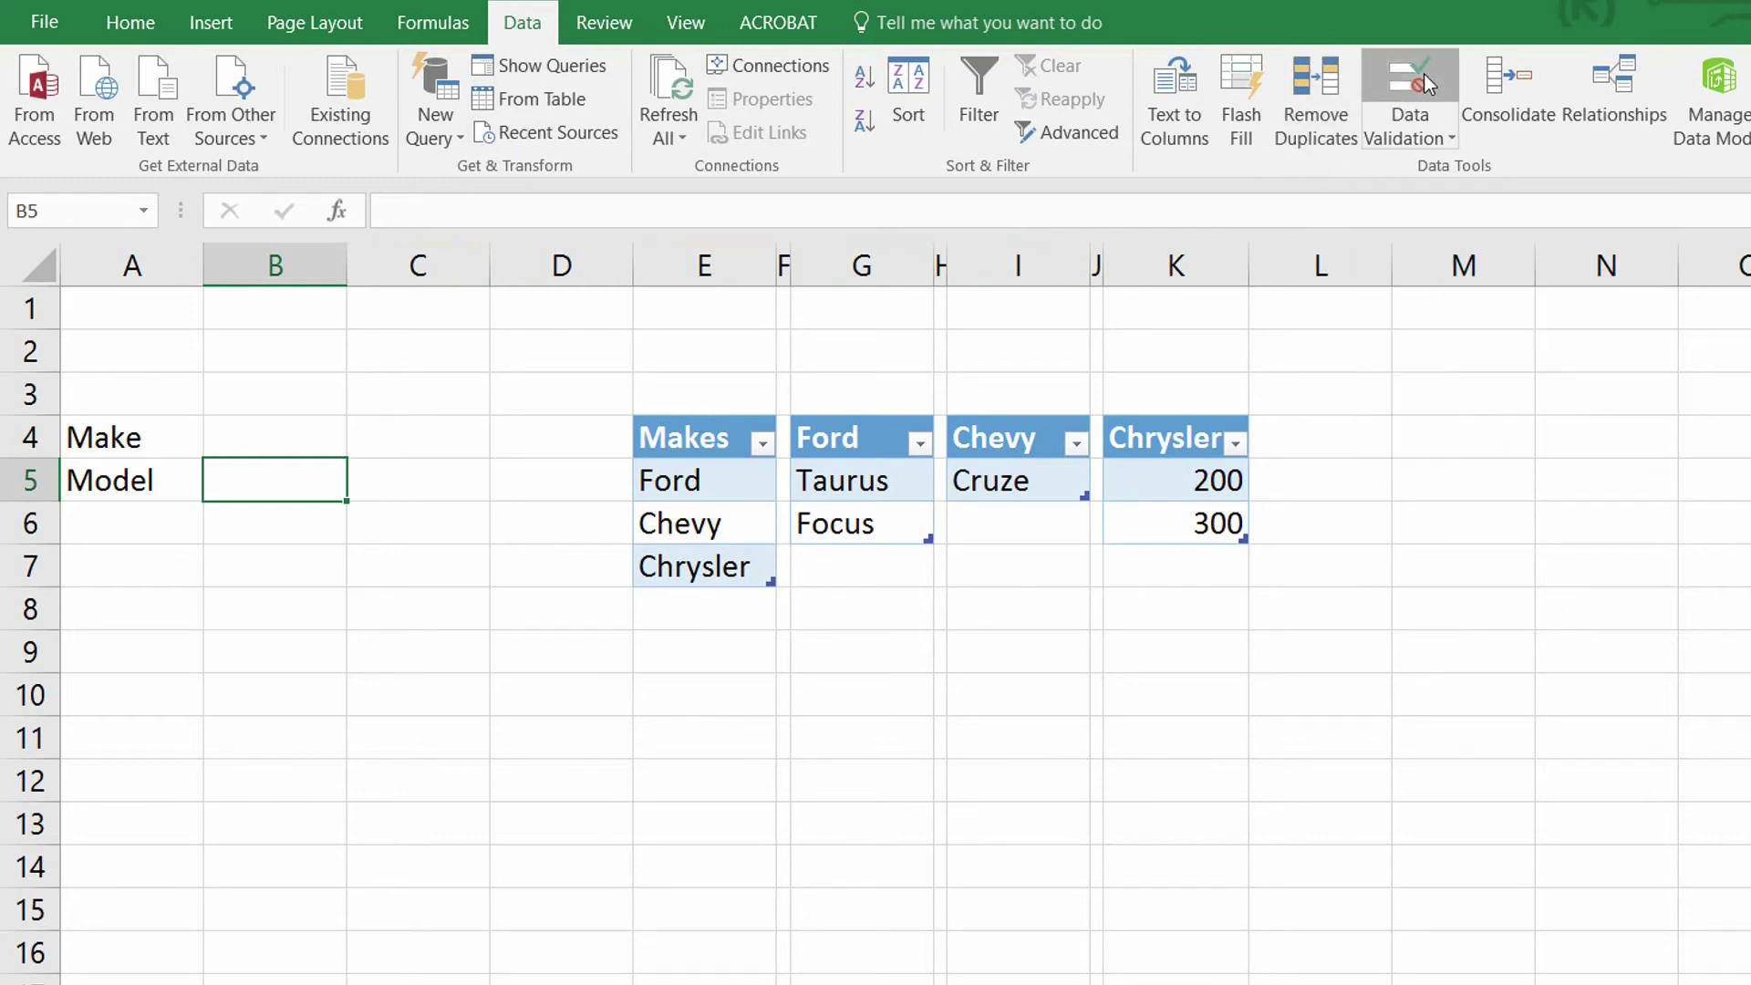
click(1046, 591)
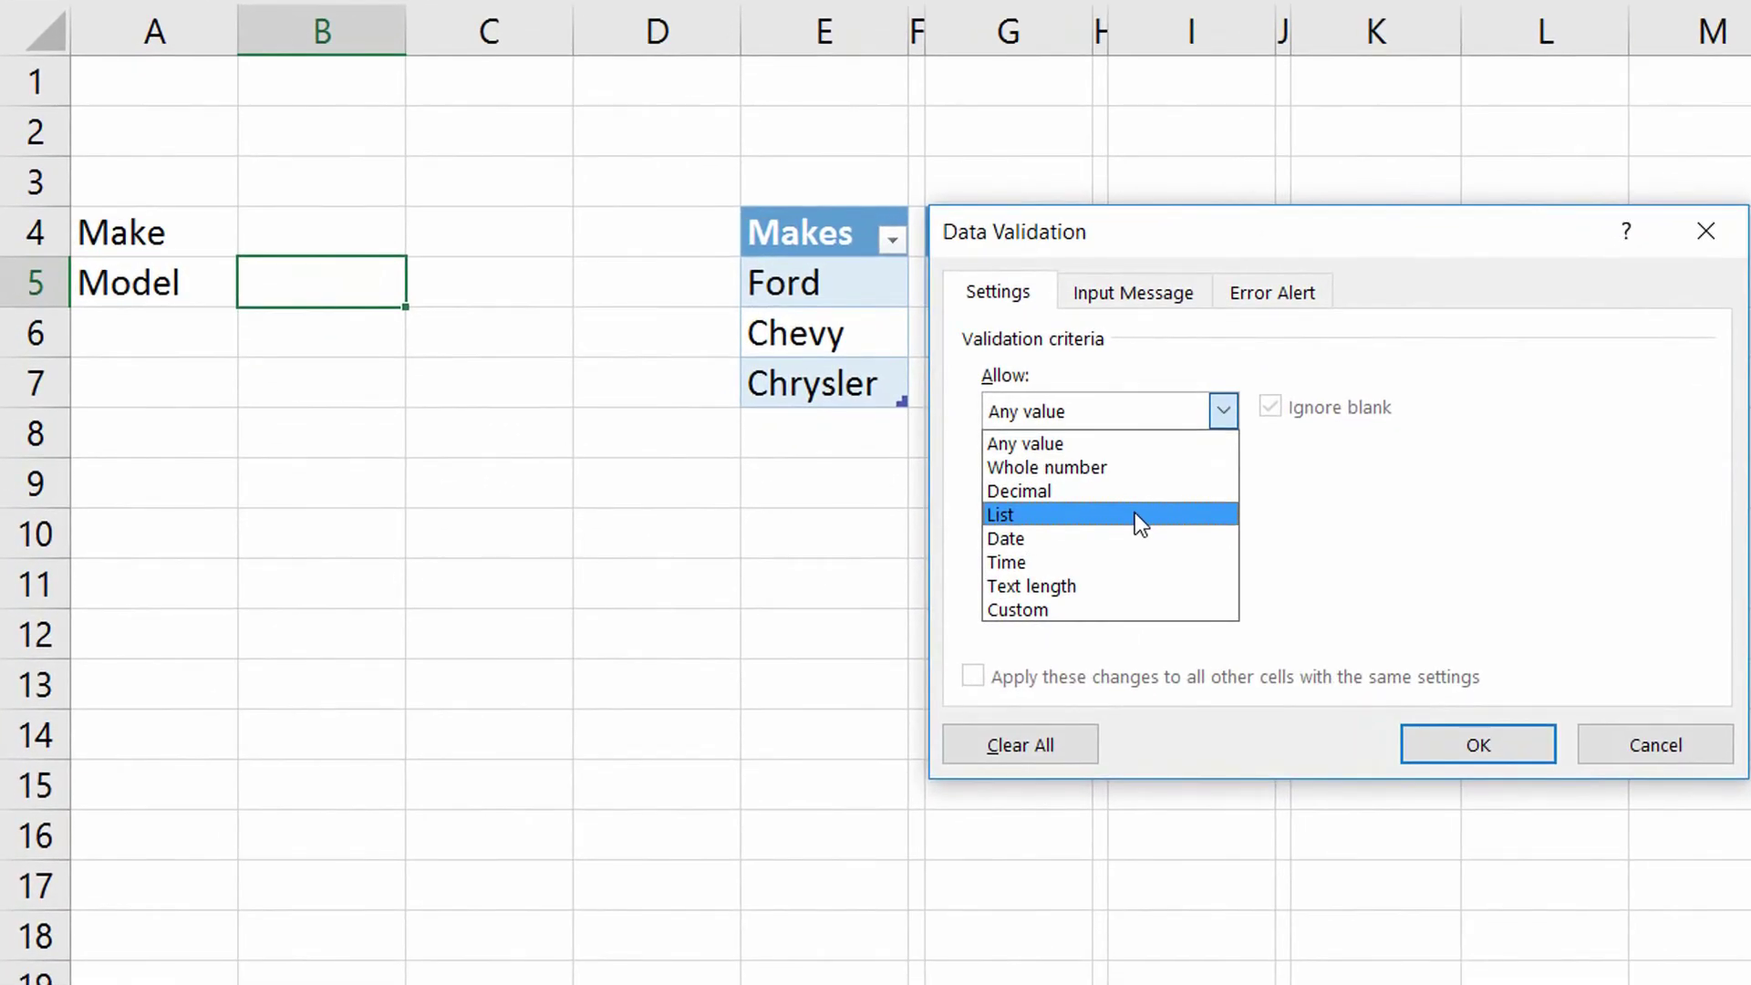
click(970, 679)
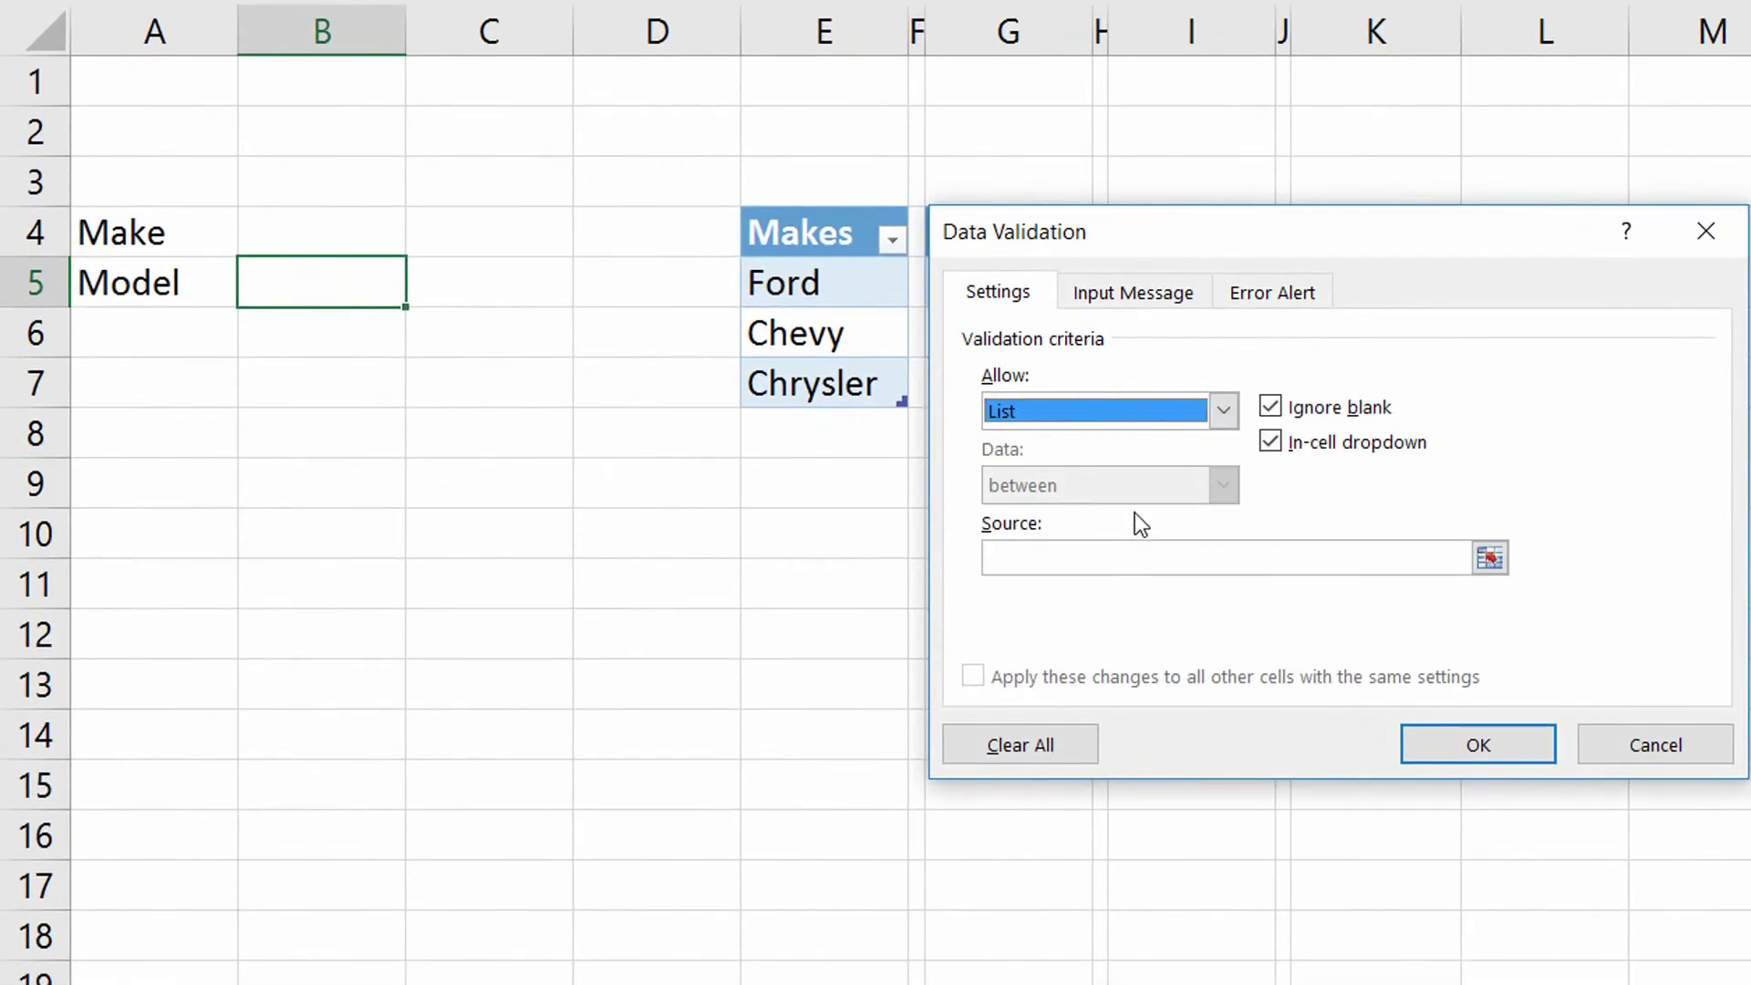
click(1089, 560)
text(=)
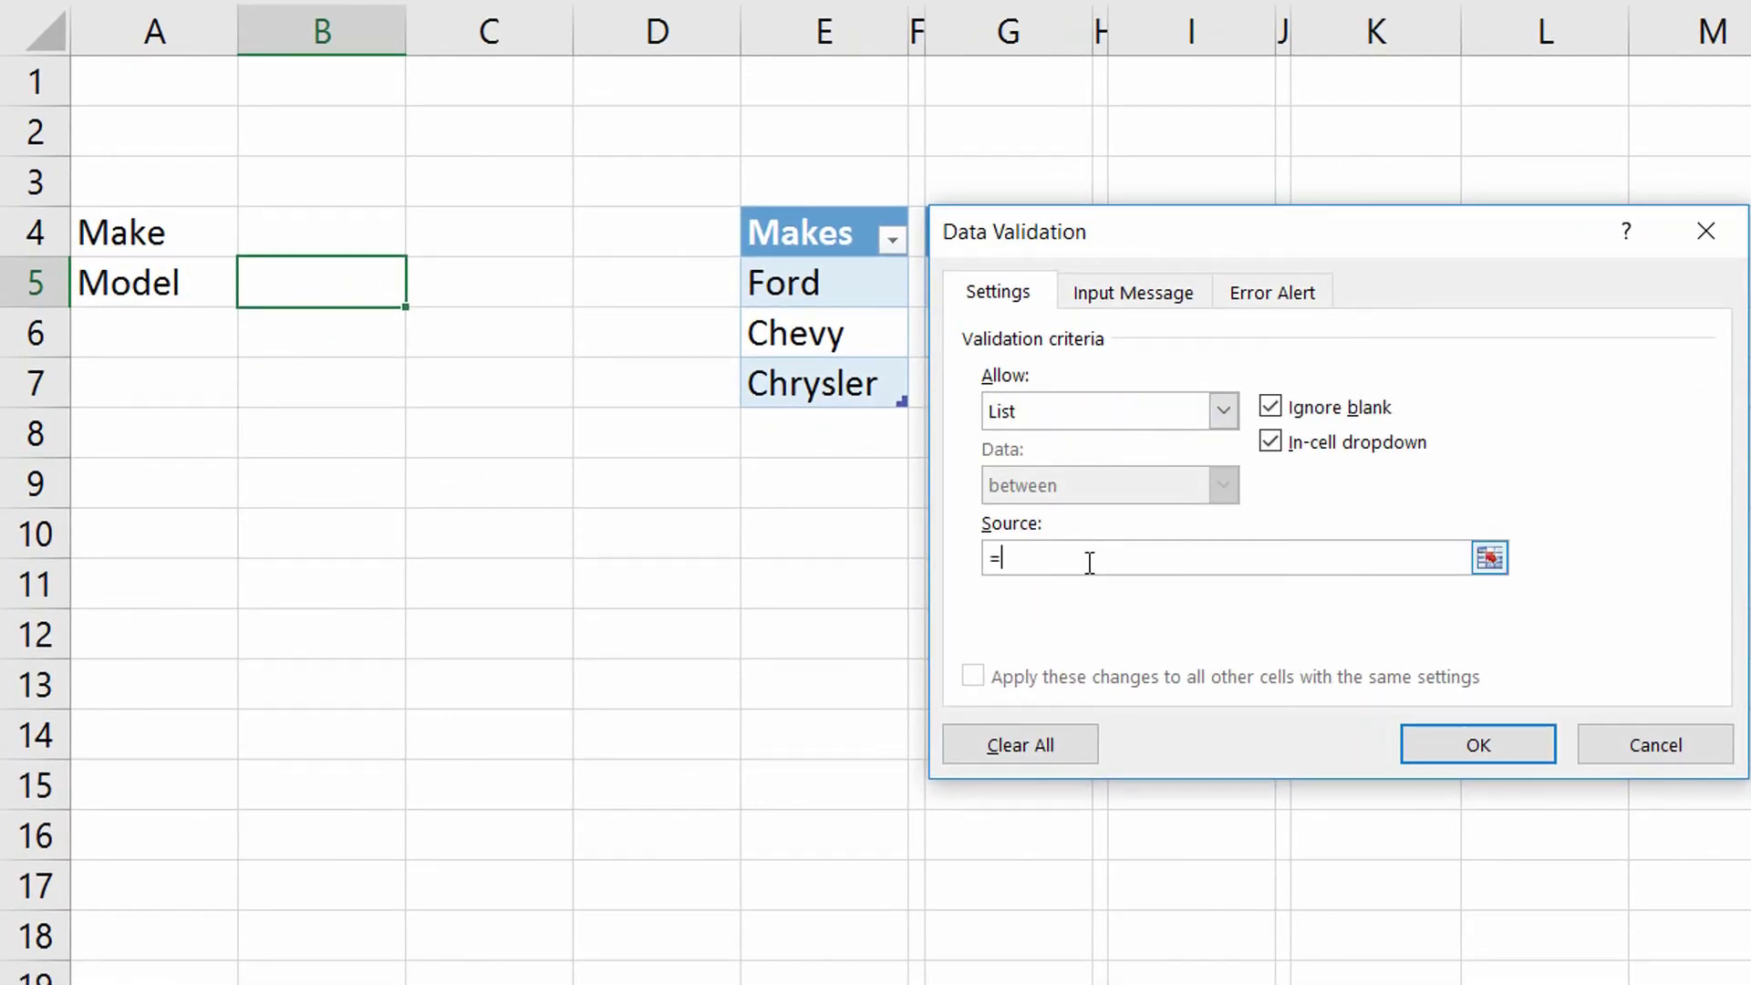
text(m)
key(BackSpace)
text(INDIRECT()
click(307, 235)
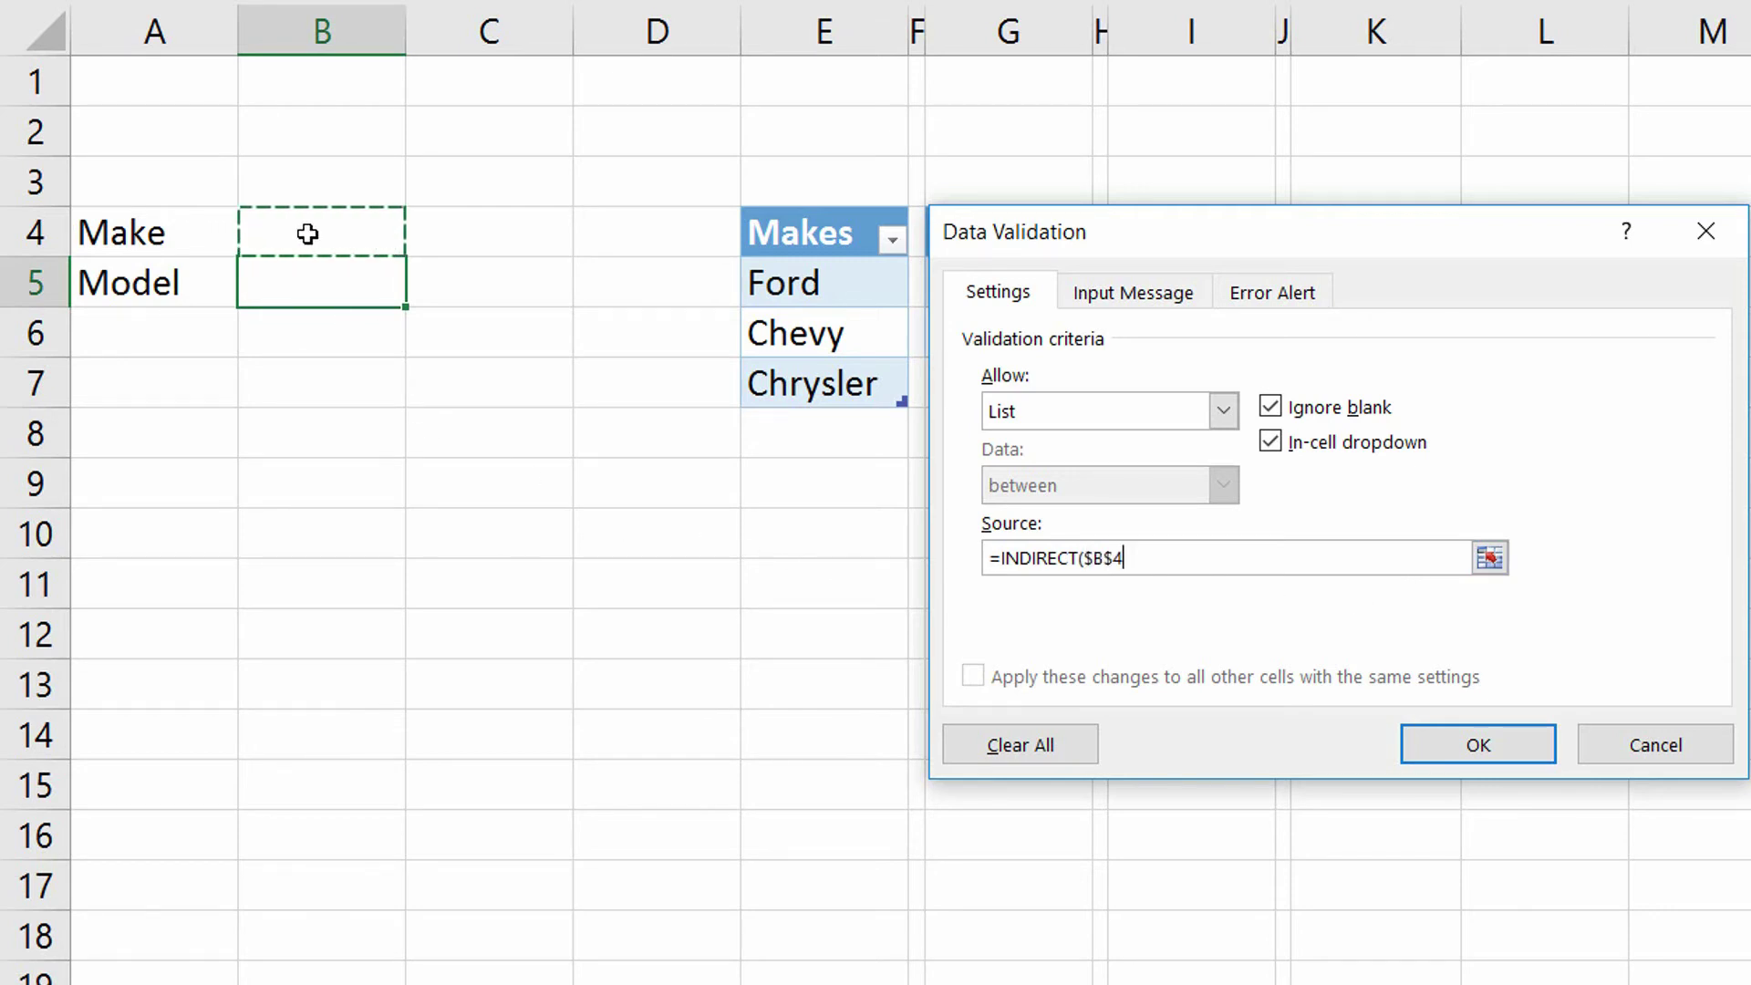
text())
click(1457, 743)
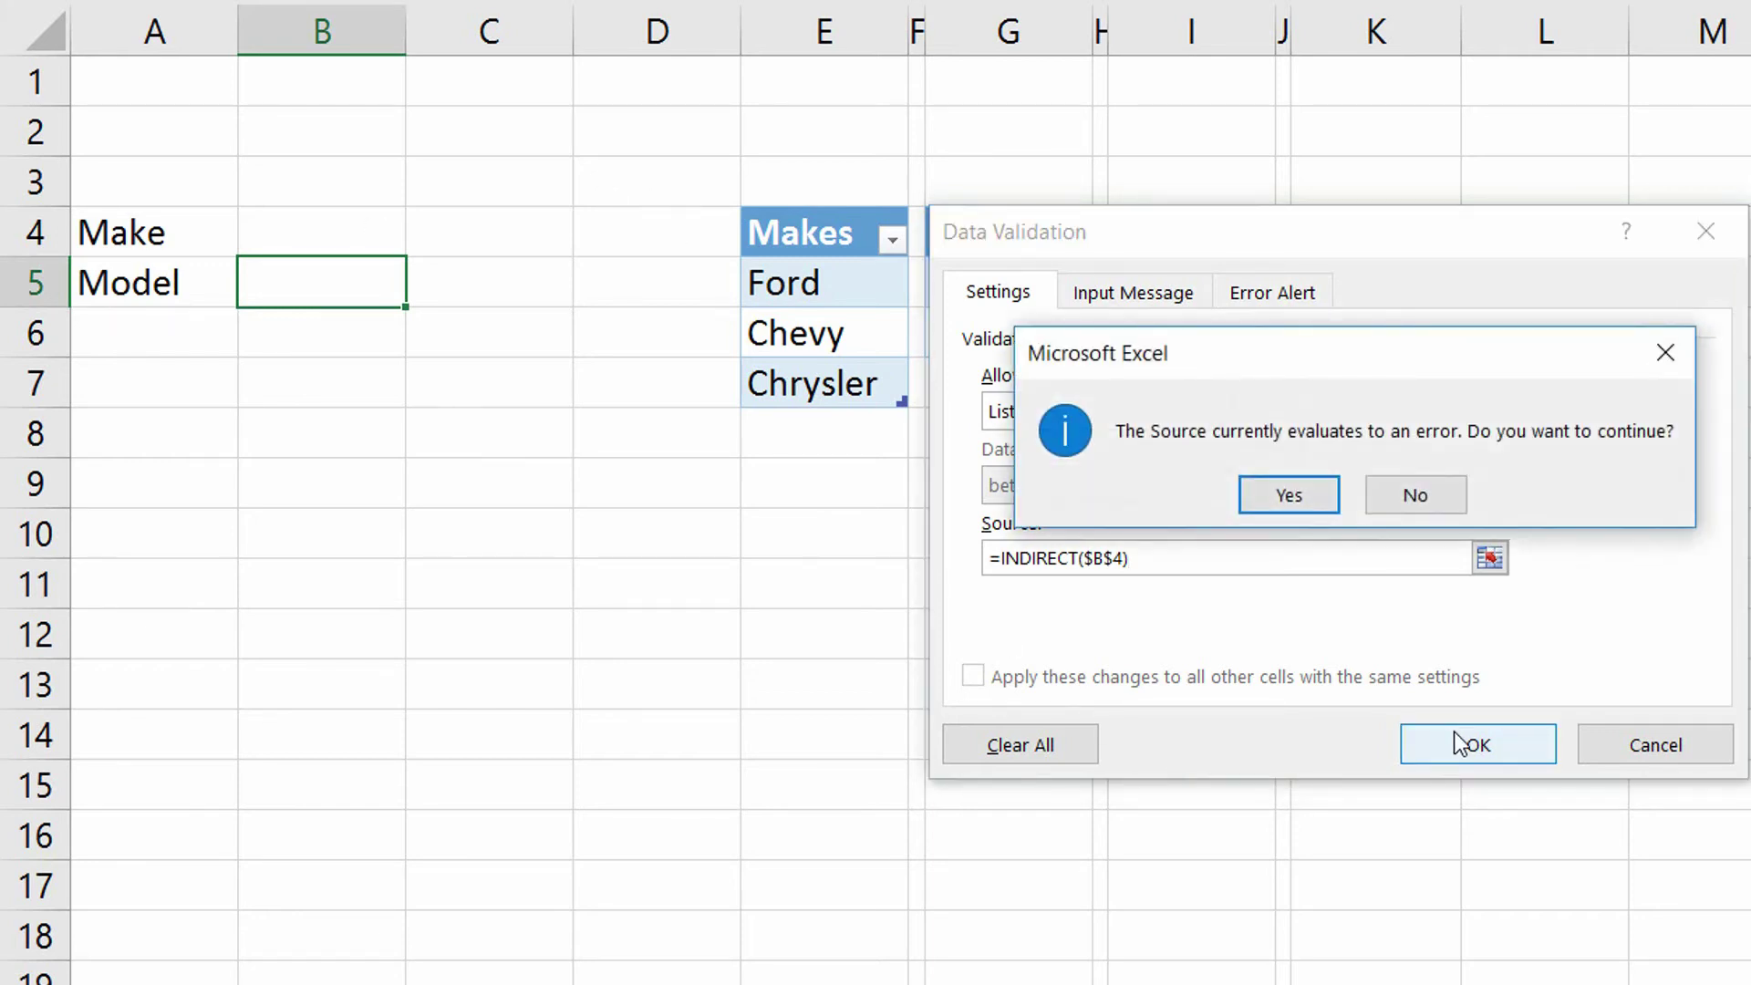
click(1262, 495)
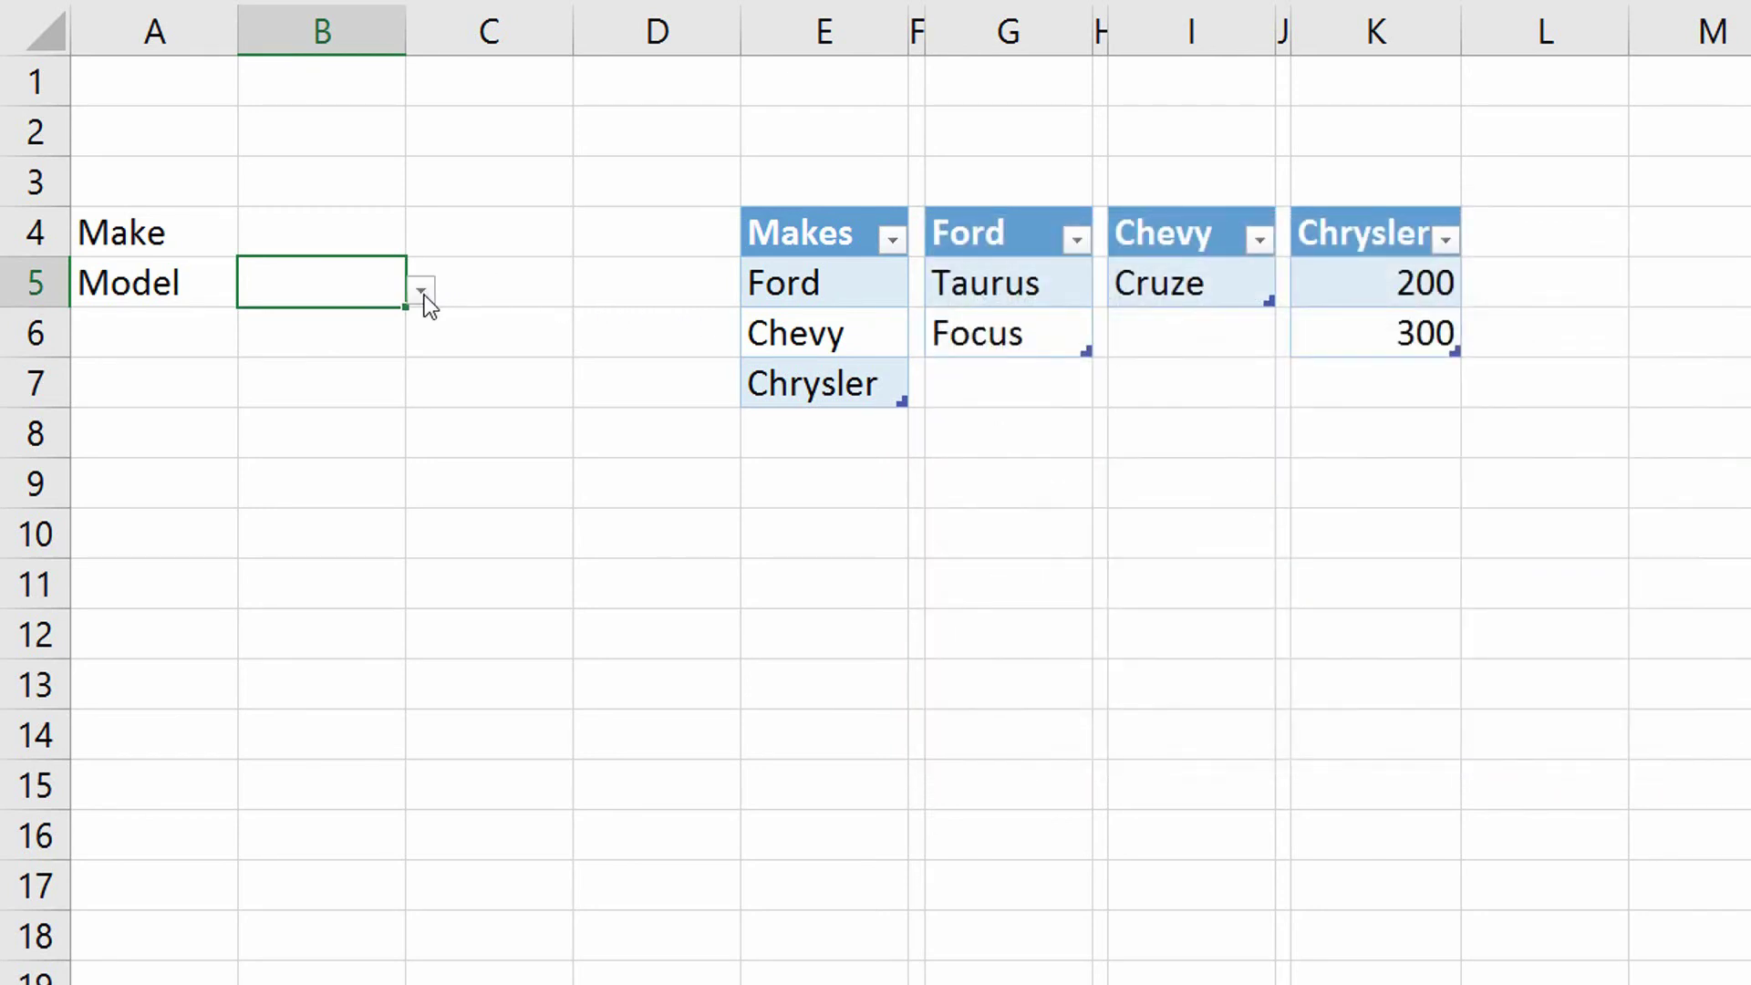
- Pick Ford in B4's Make dropdown and preview B5's Ford model list
click(352, 232)
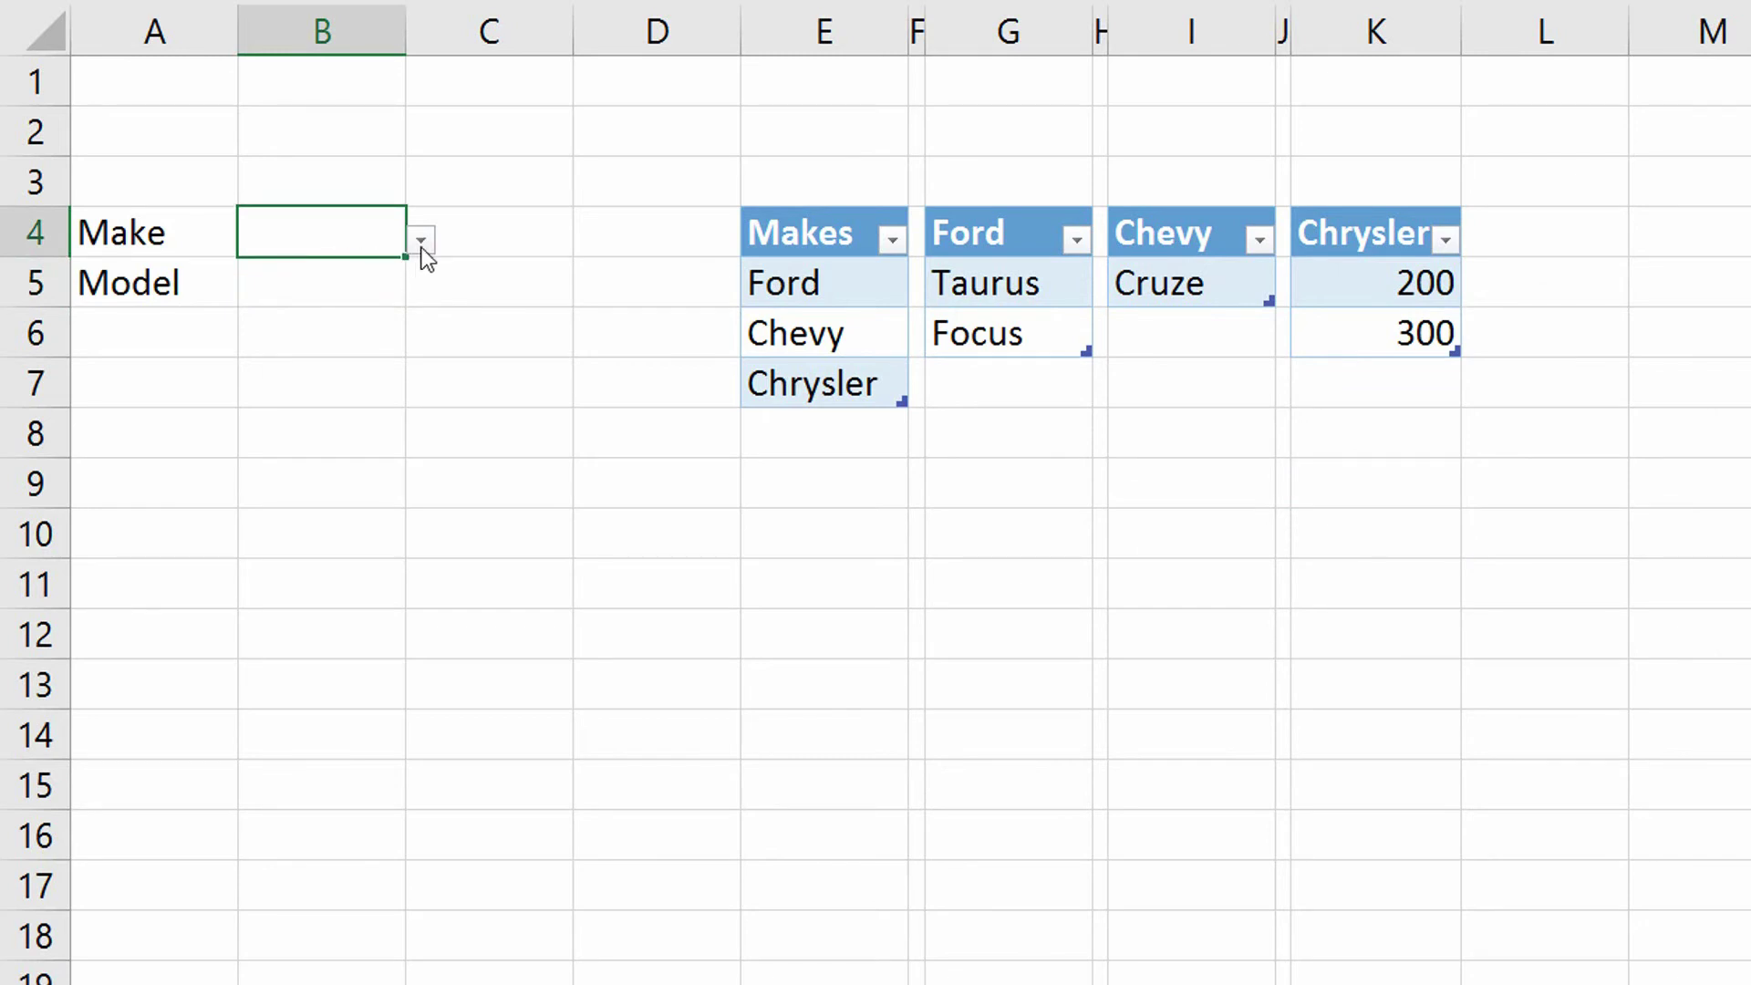
click(423, 241)
click(395, 280)
click(382, 285)
click(415, 294)
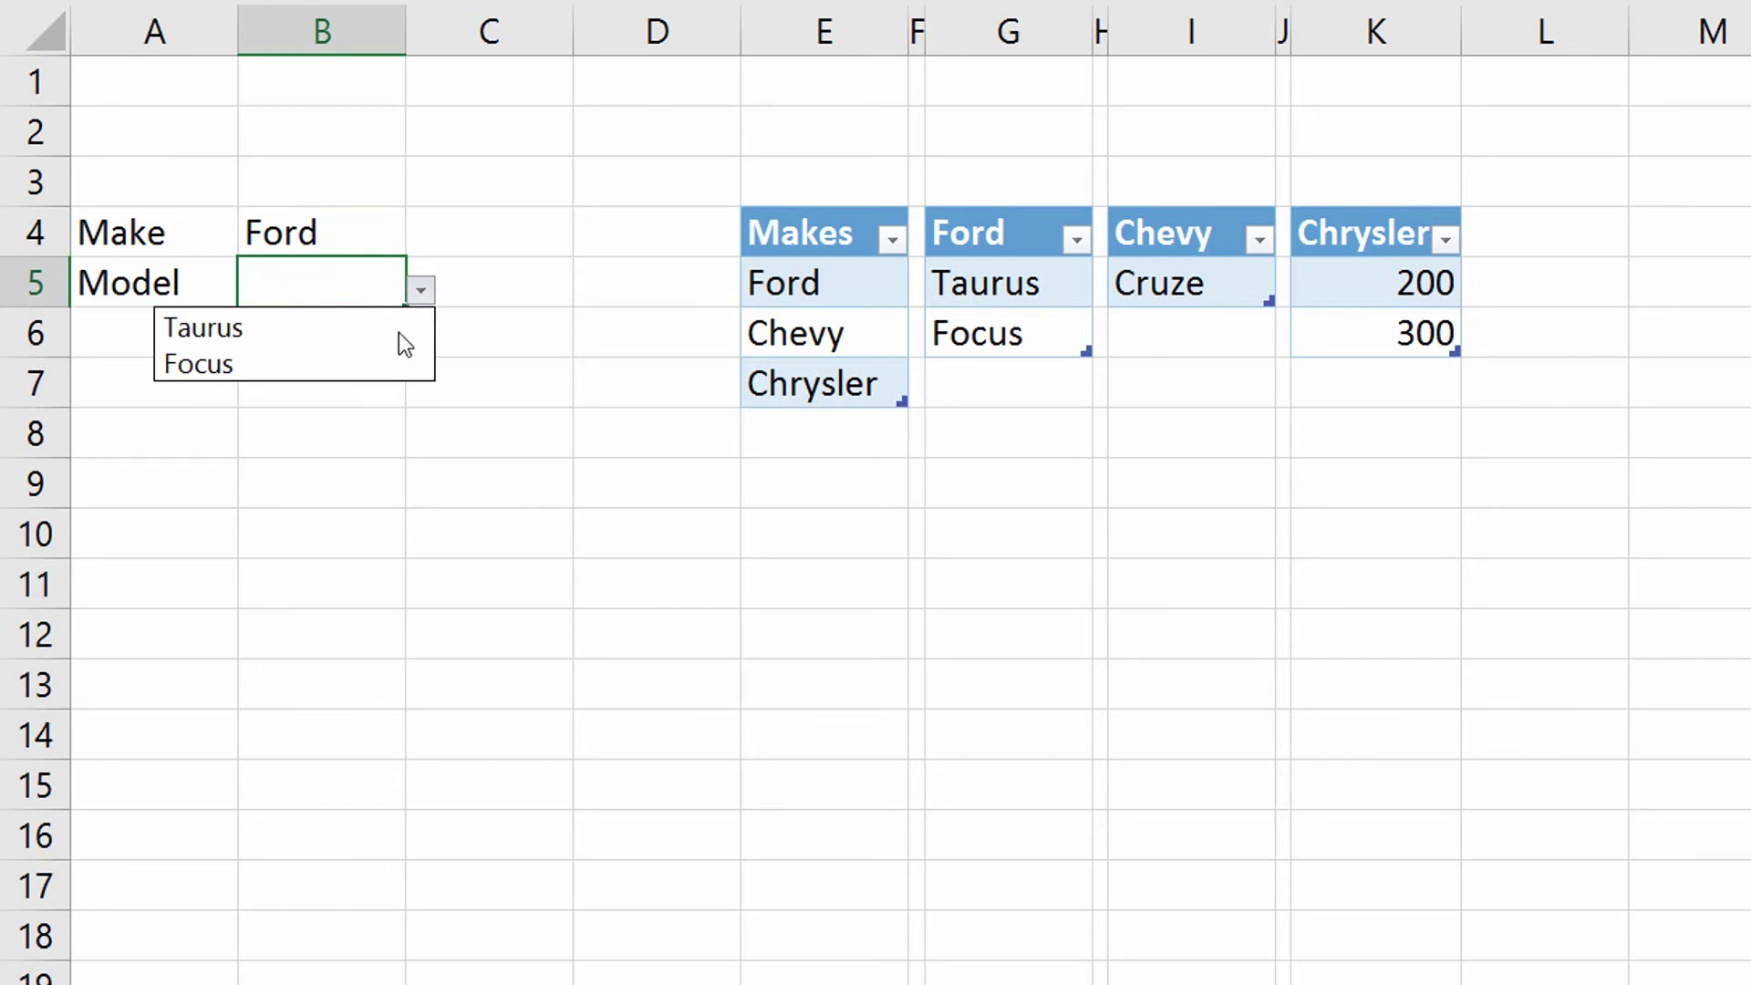
click(352, 282)
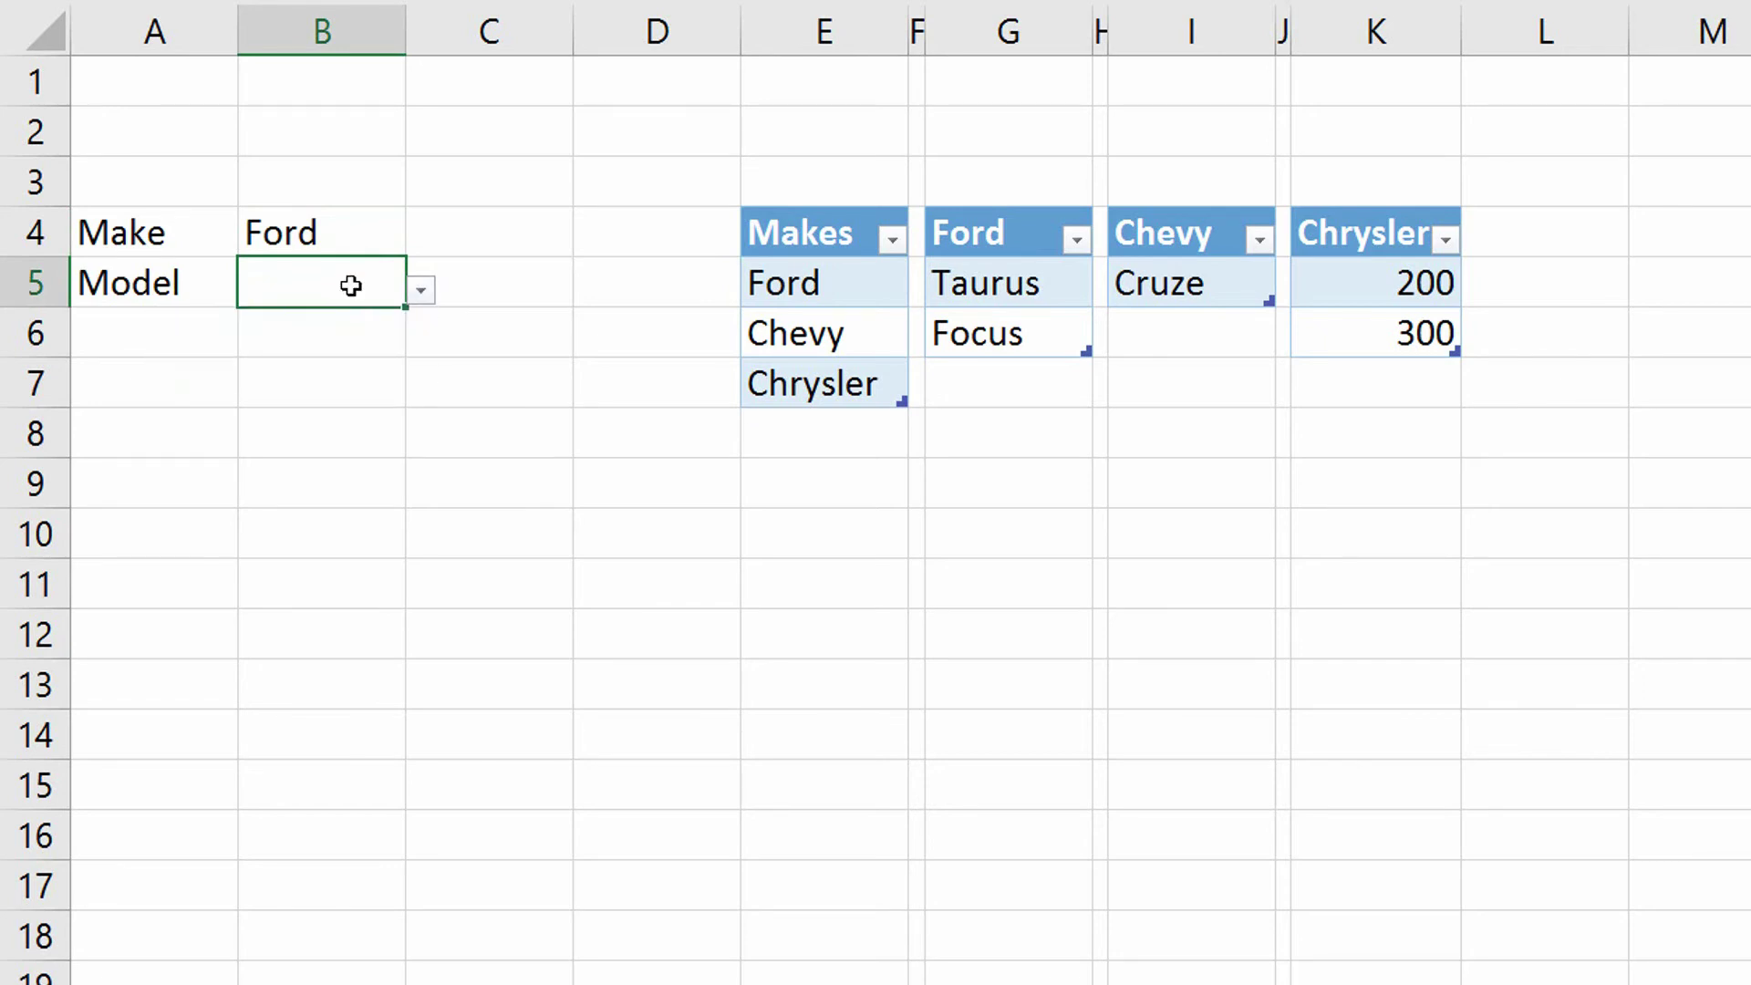
- Add F-150 below Focus in the Ford table and check it appears in B5's list
click(992, 391)
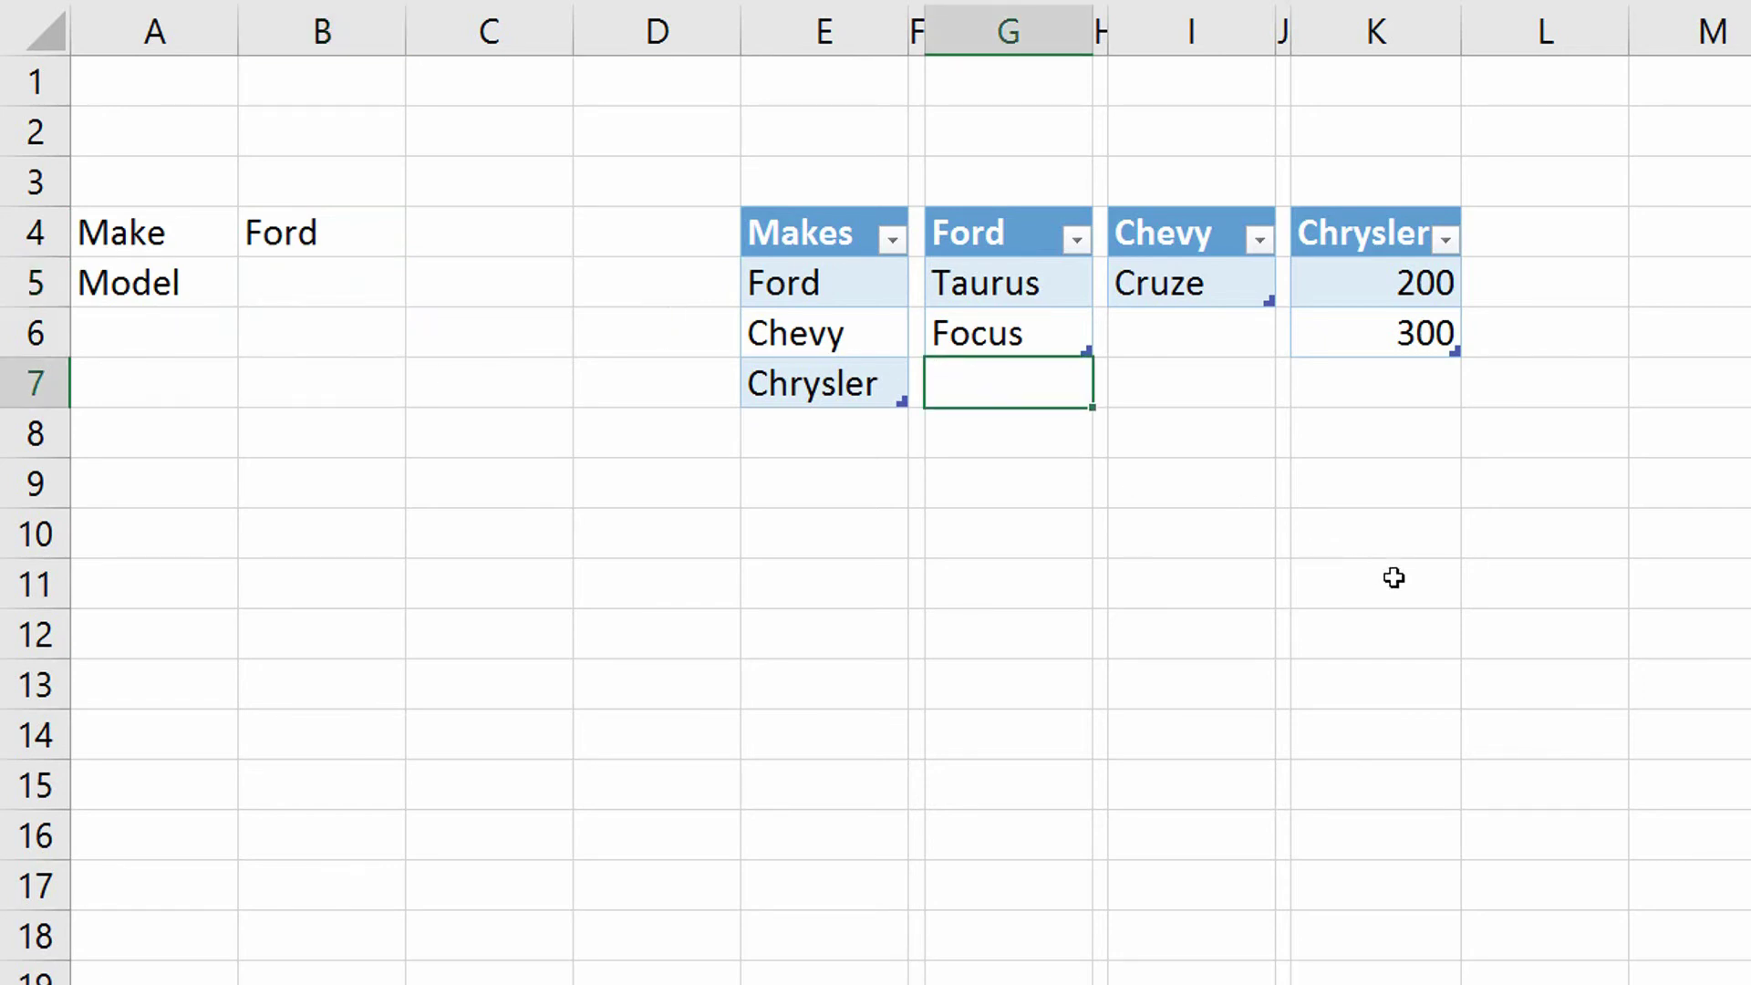
text(F)
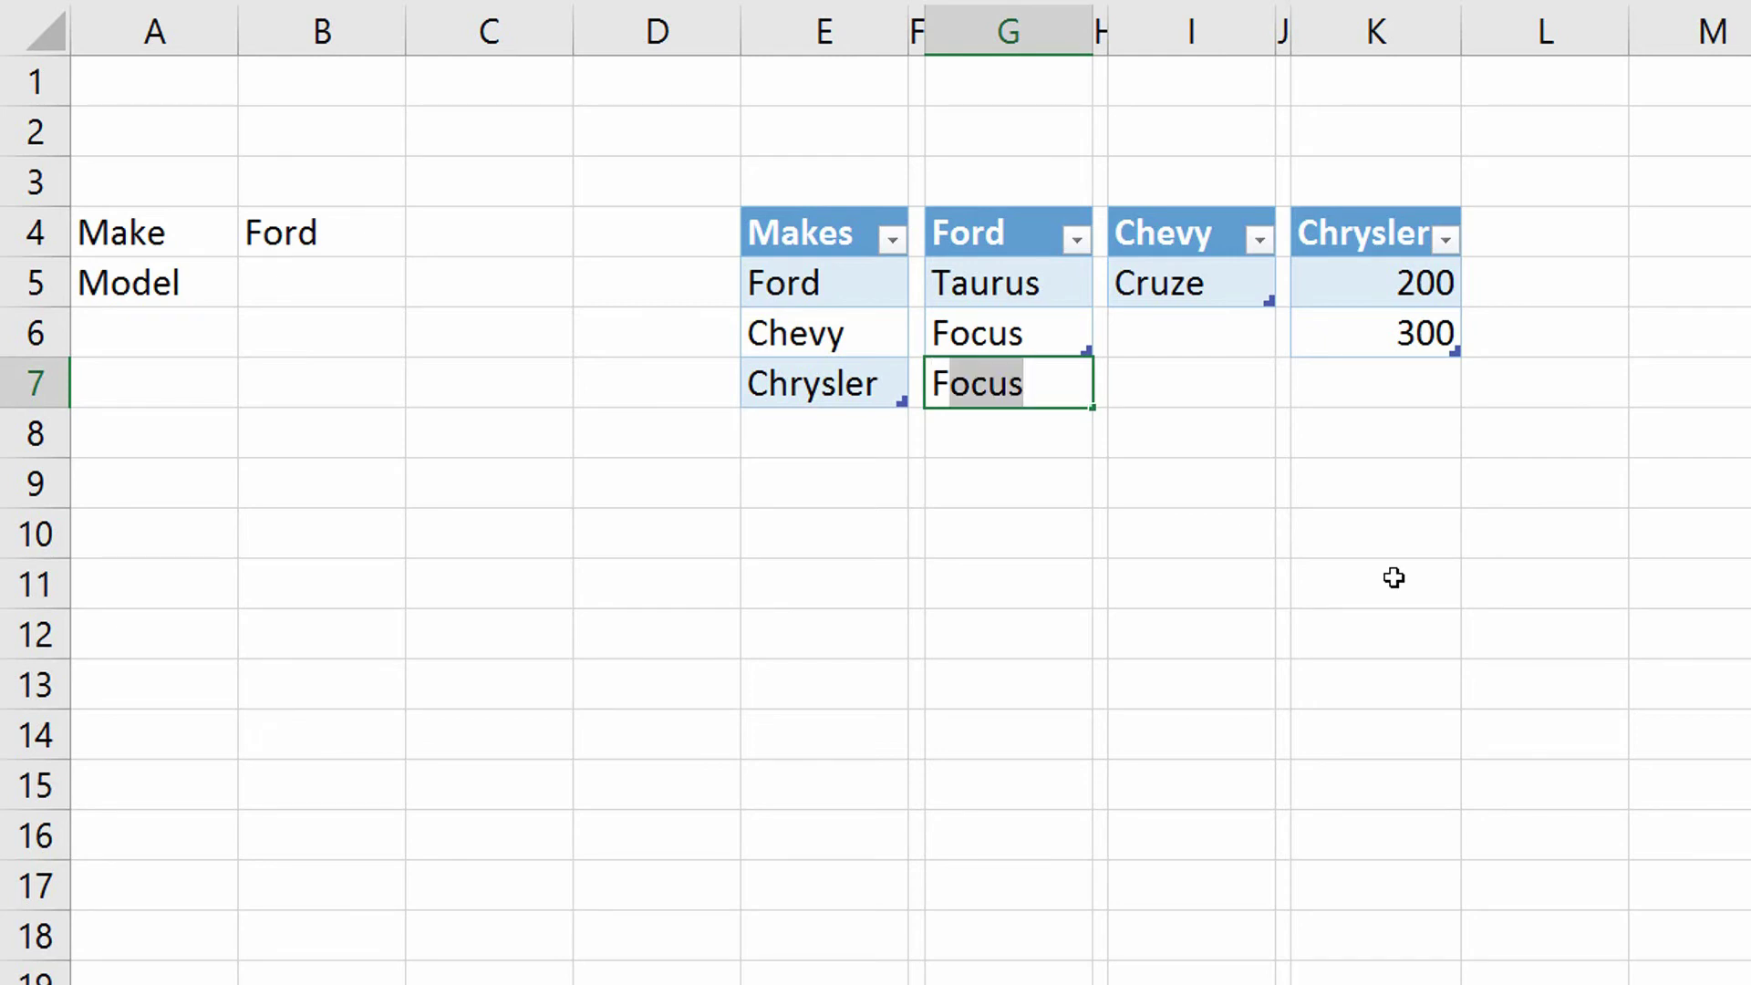
text(-150)
key(Return)
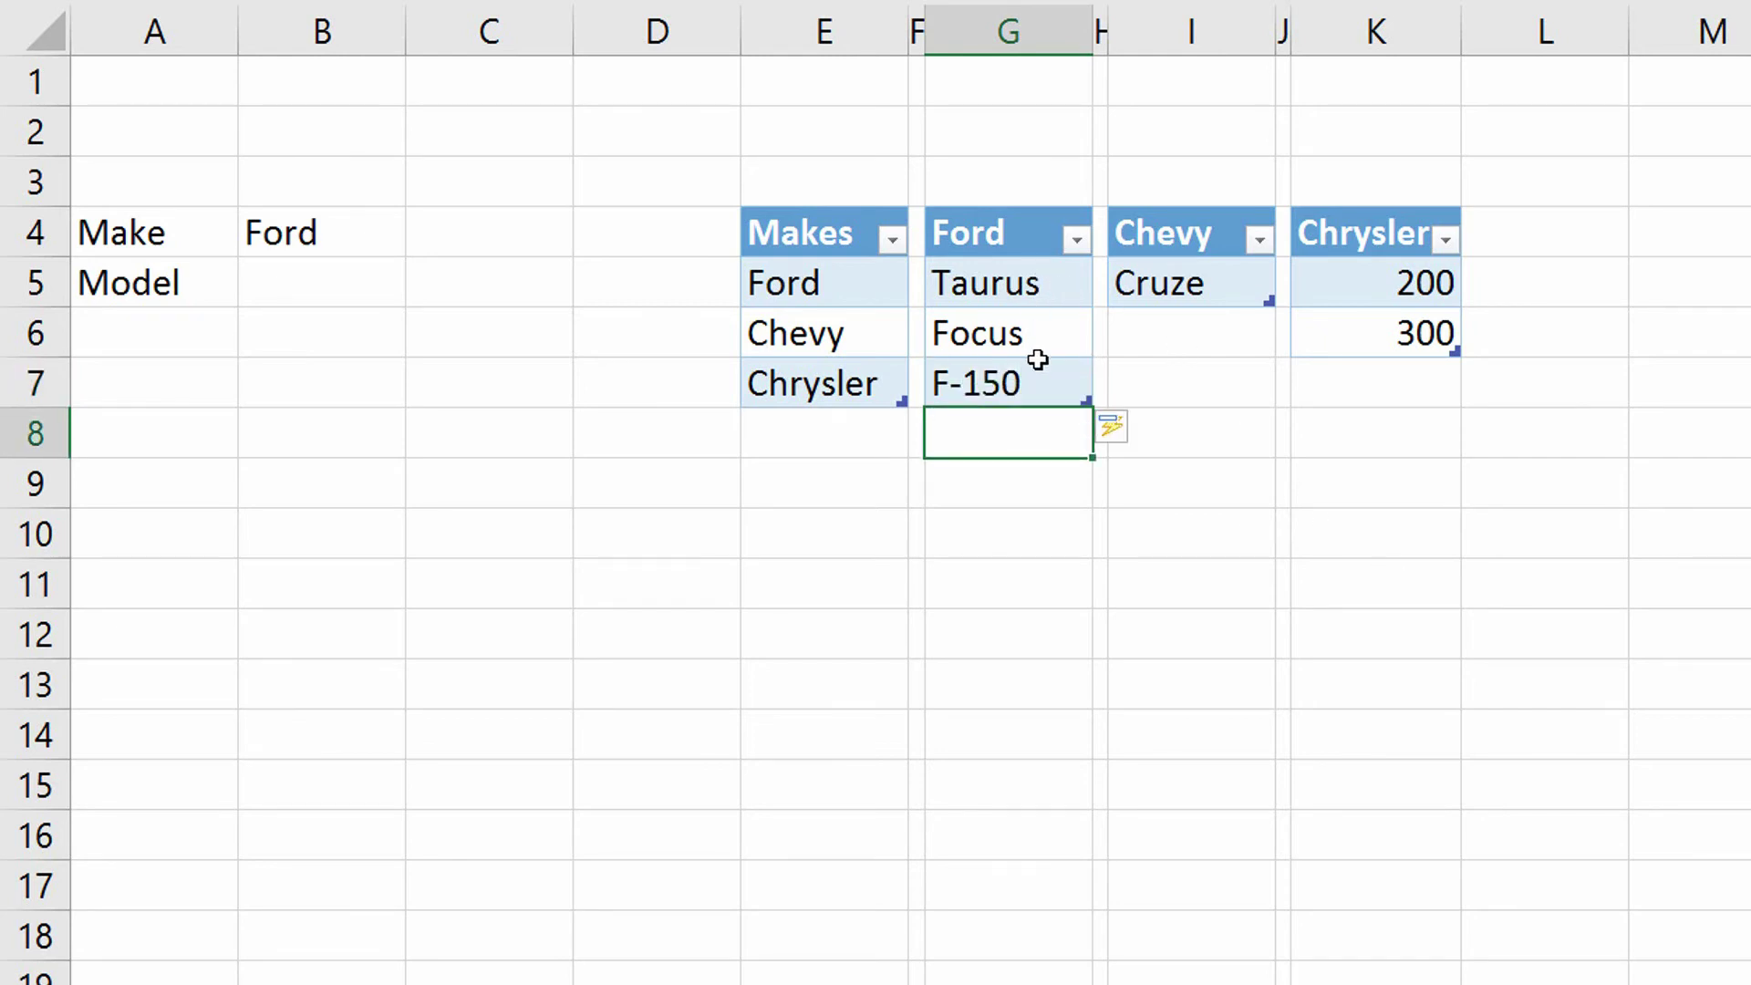
click(383, 285)
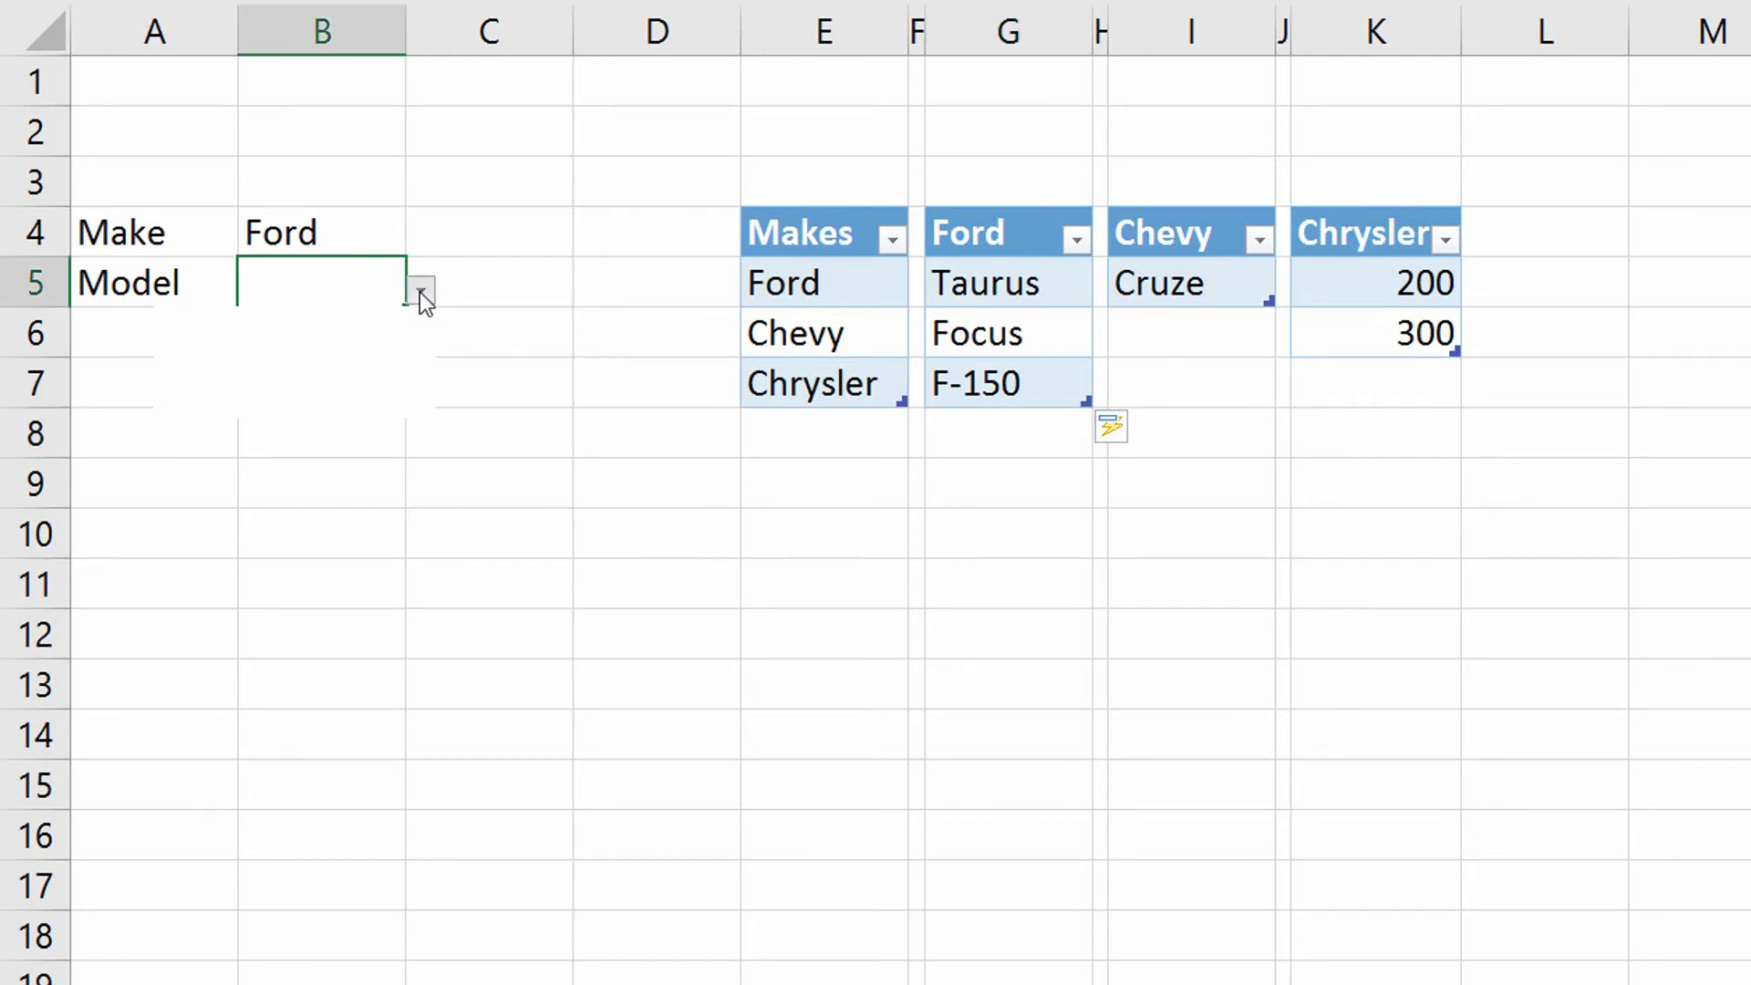
click(421, 290)
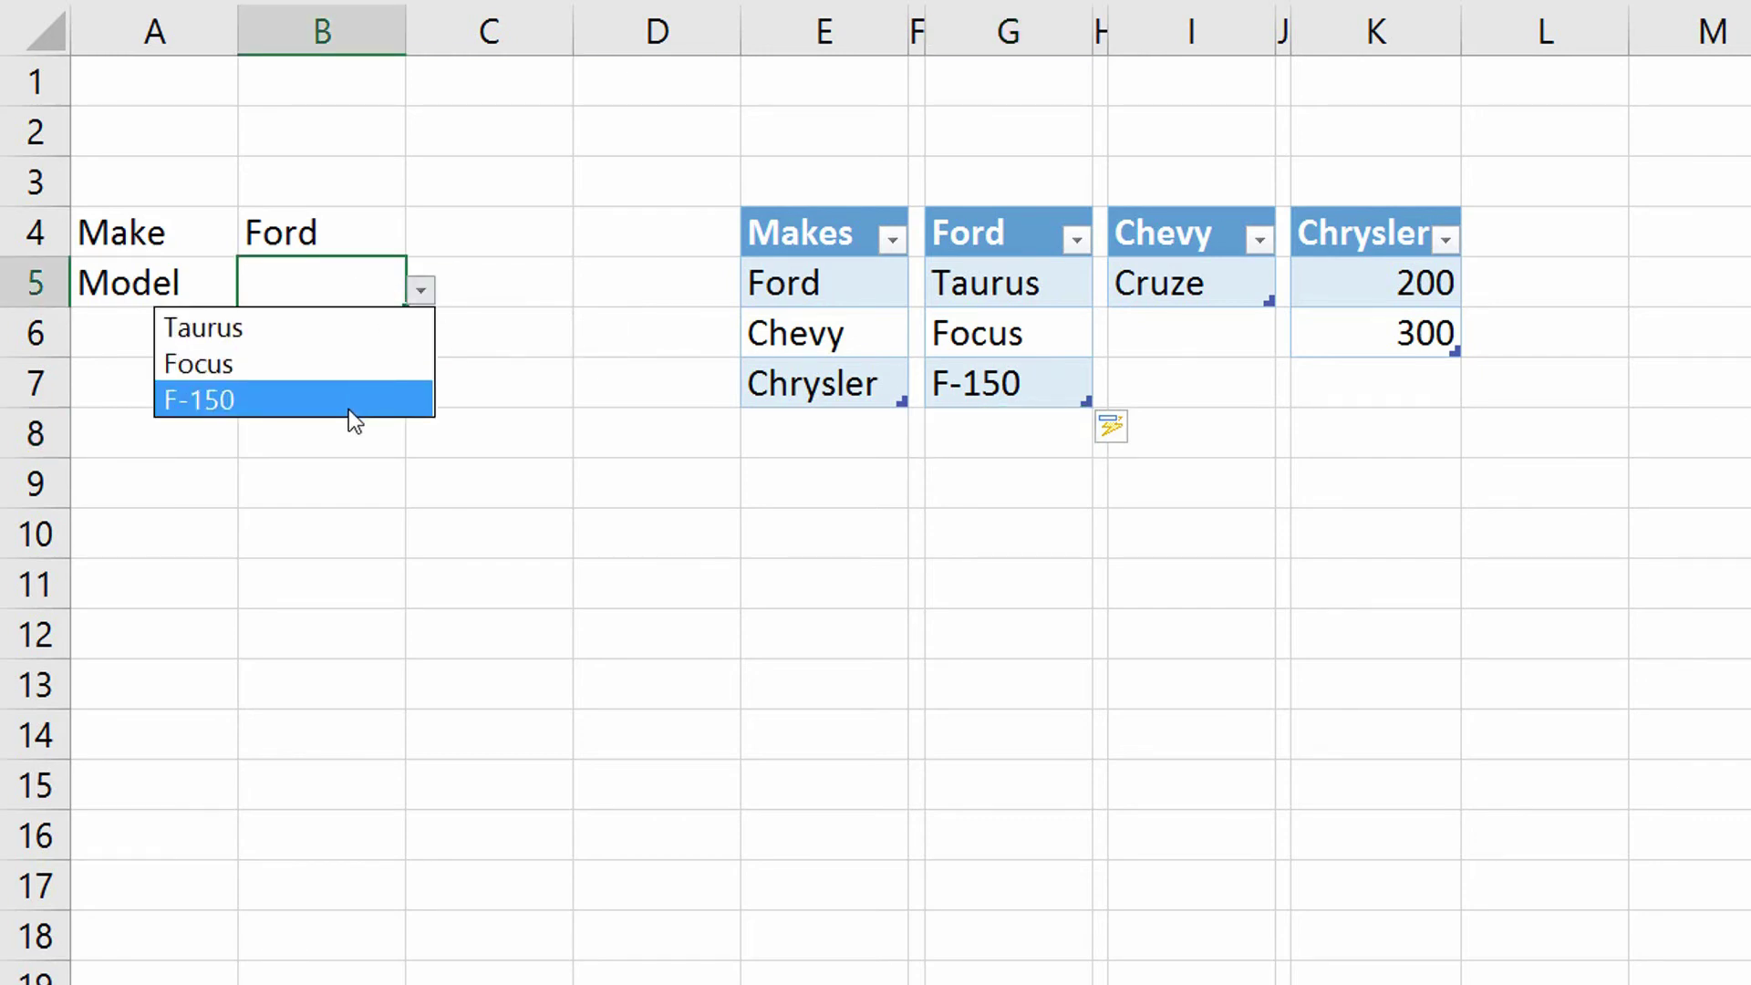
click(313, 299)
- Add Audi and BMW below Chrysler in Makes, check B4's list, and narrow column L
click(851, 437)
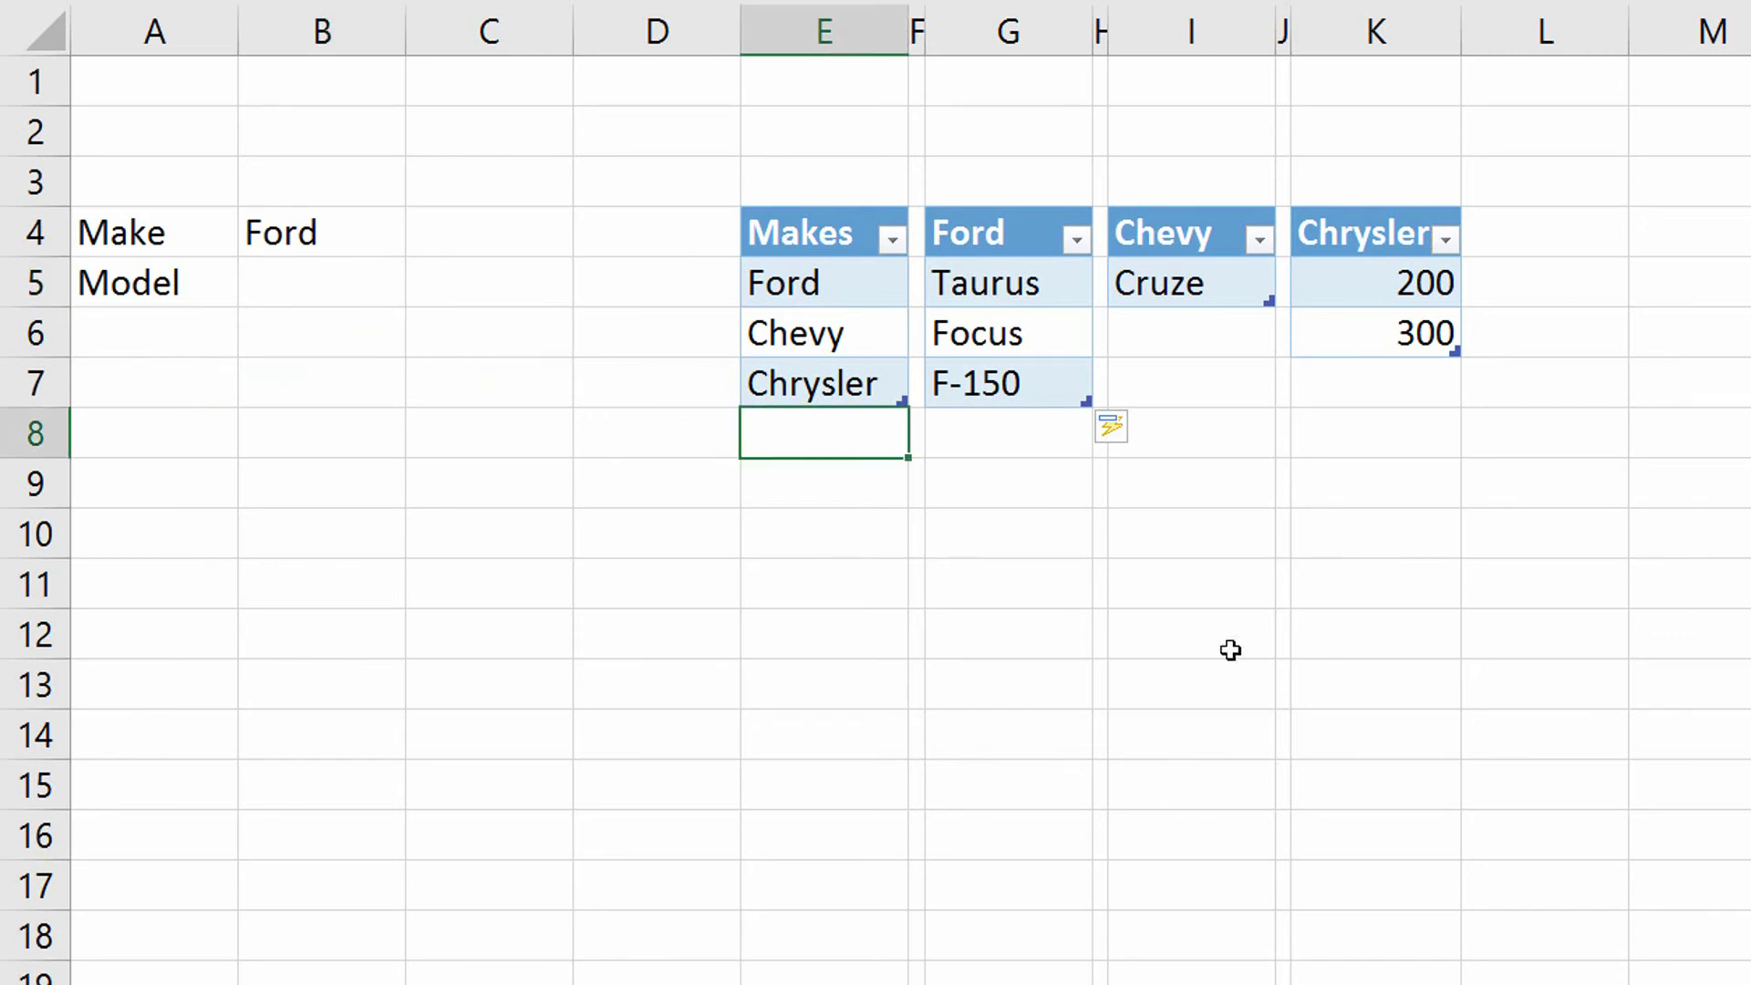
text(Audi)
key(Return)
text(BMW)
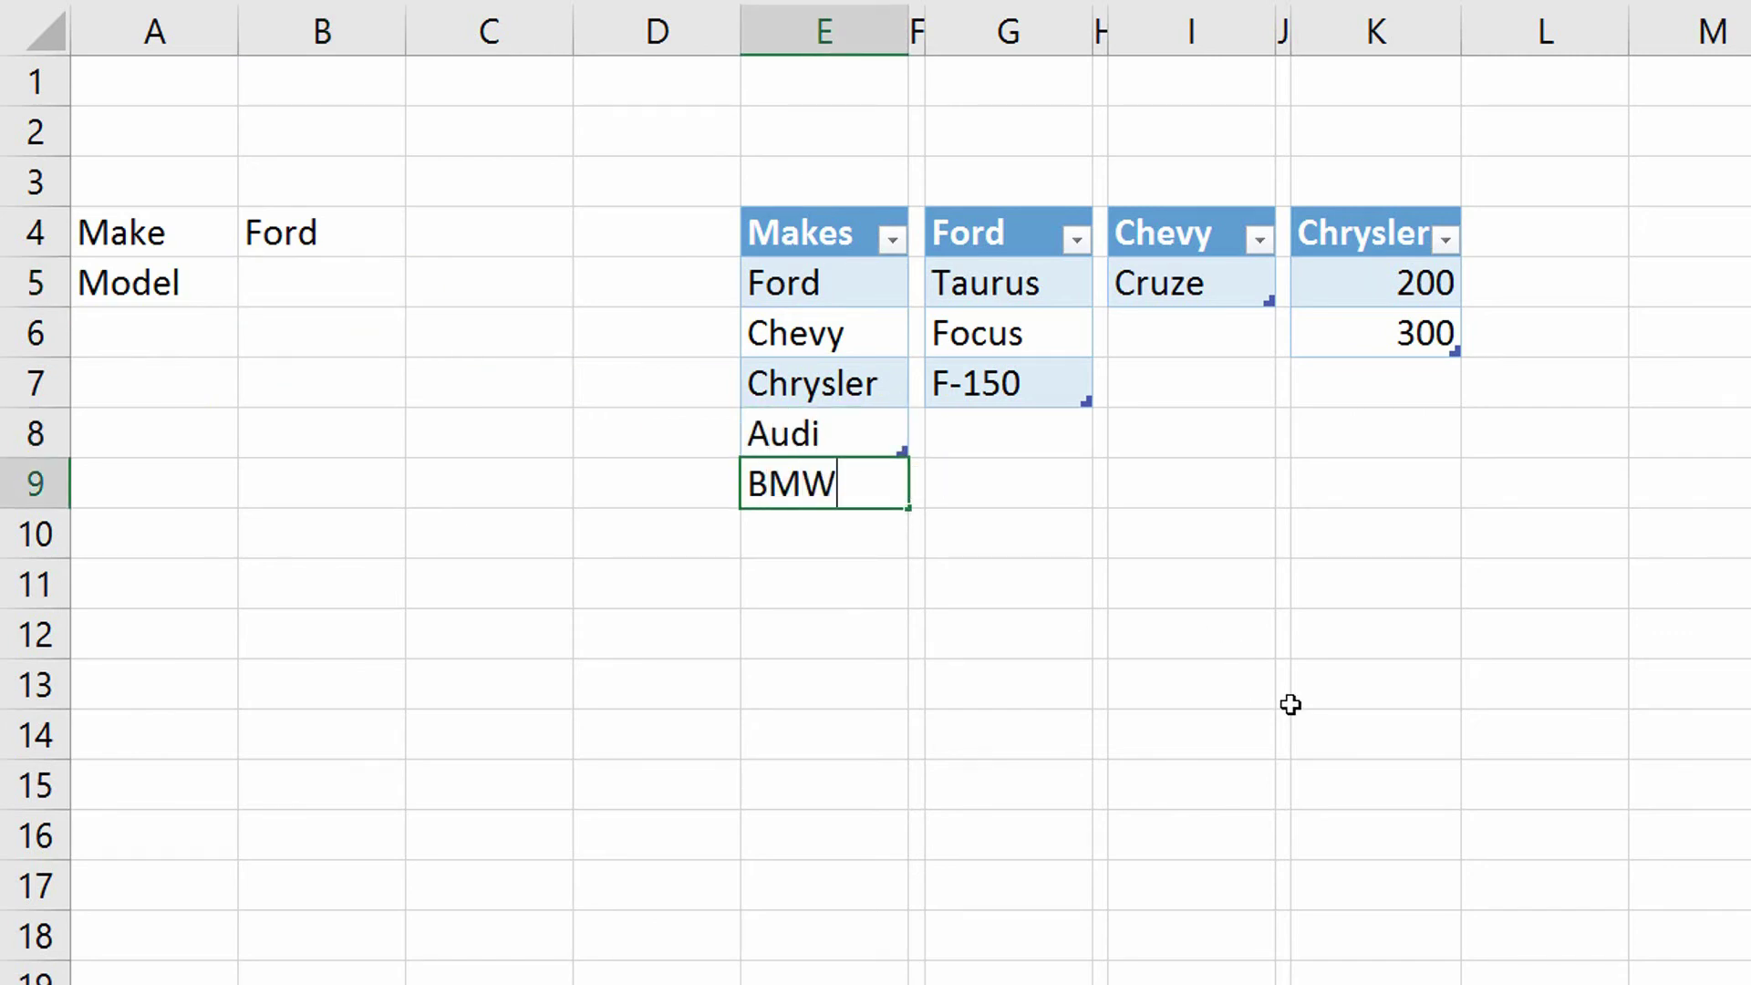
key(Return)
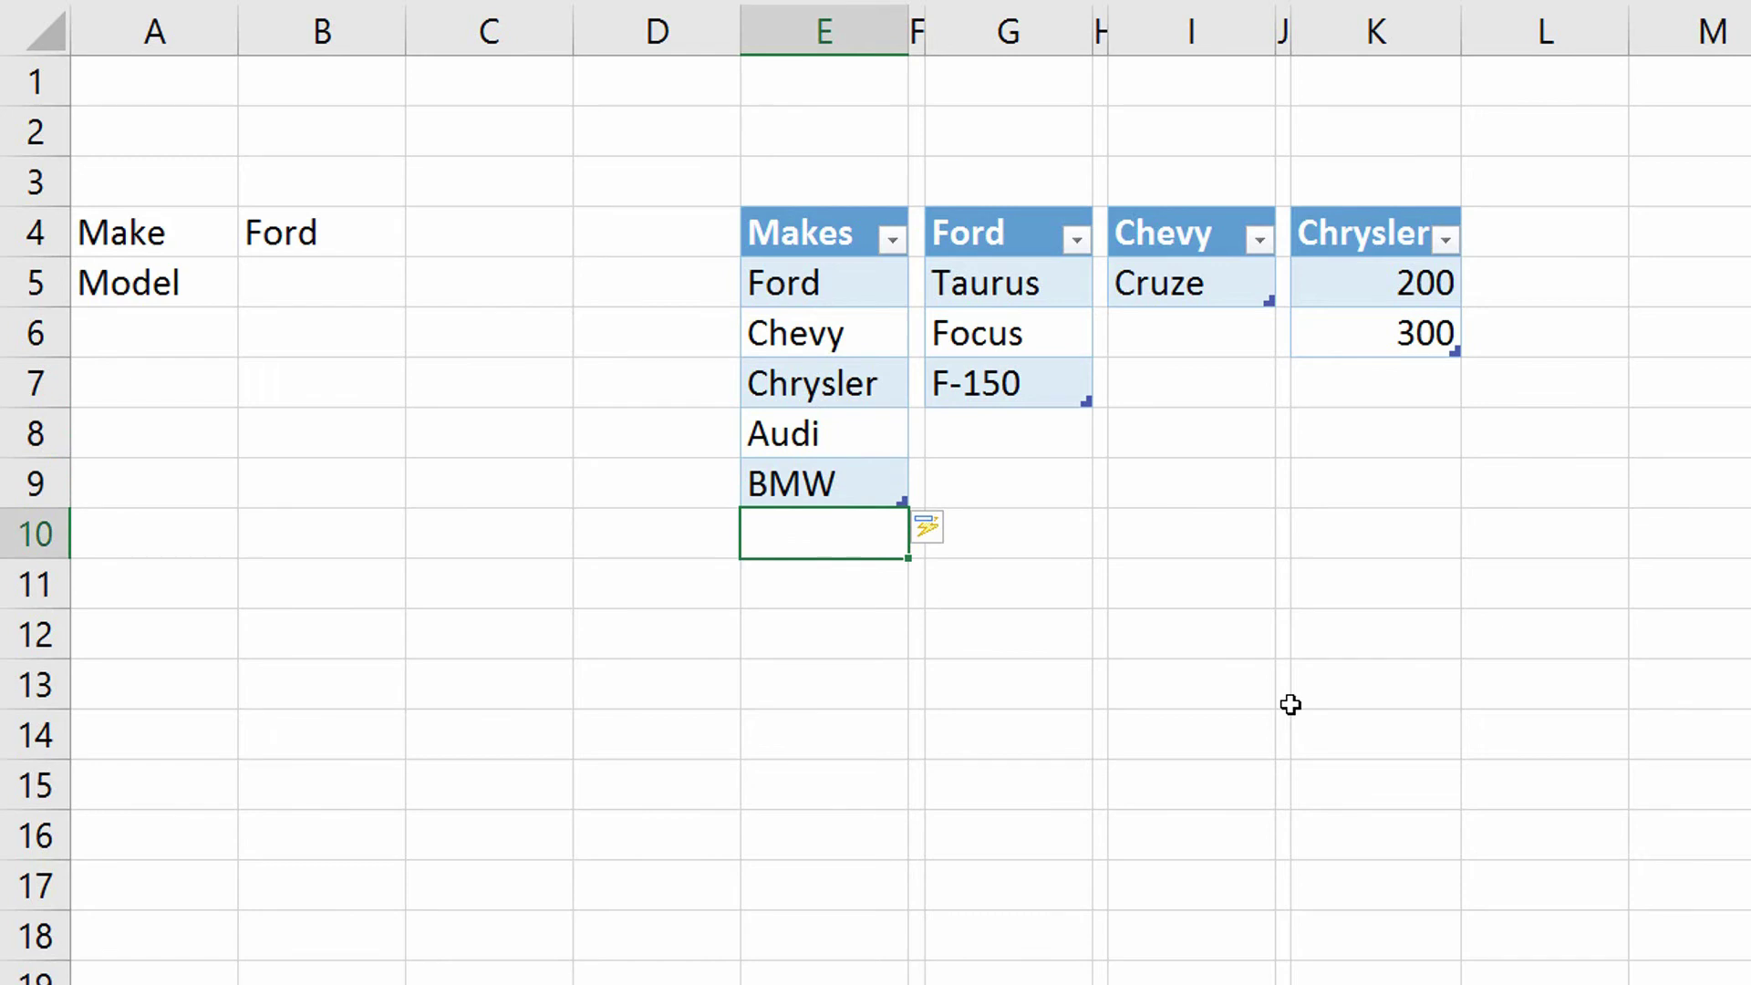
click(361, 233)
click(421, 241)
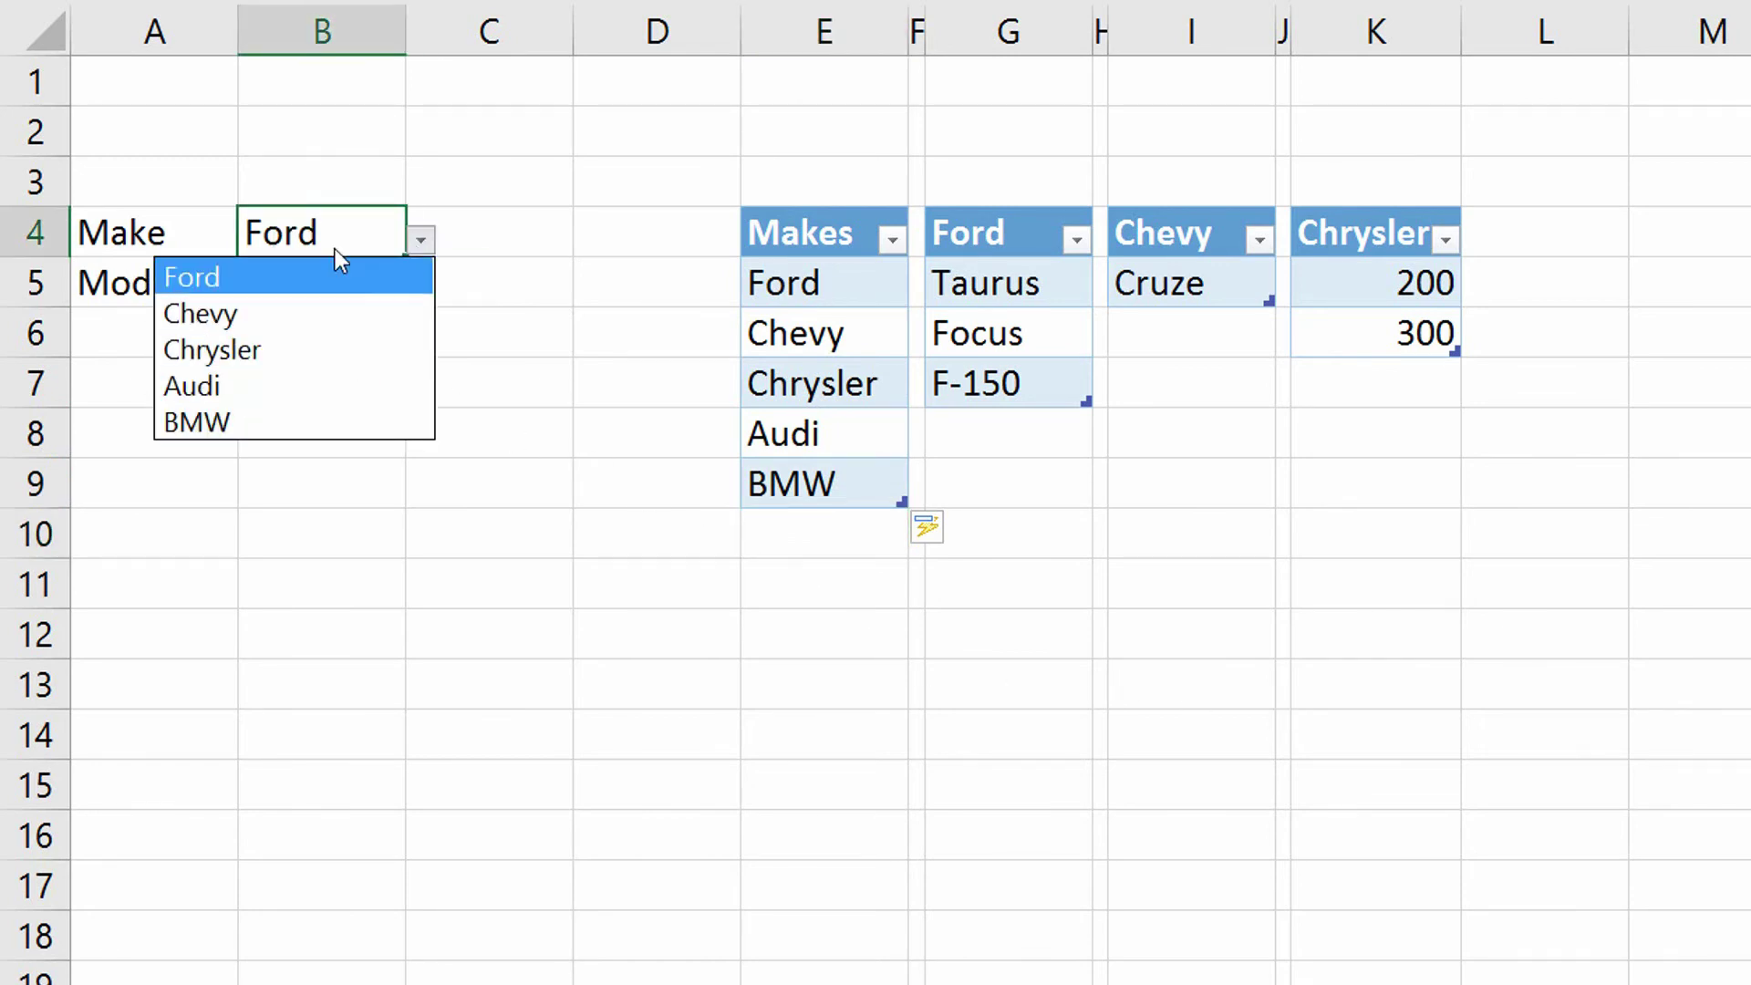
click(333, 218)
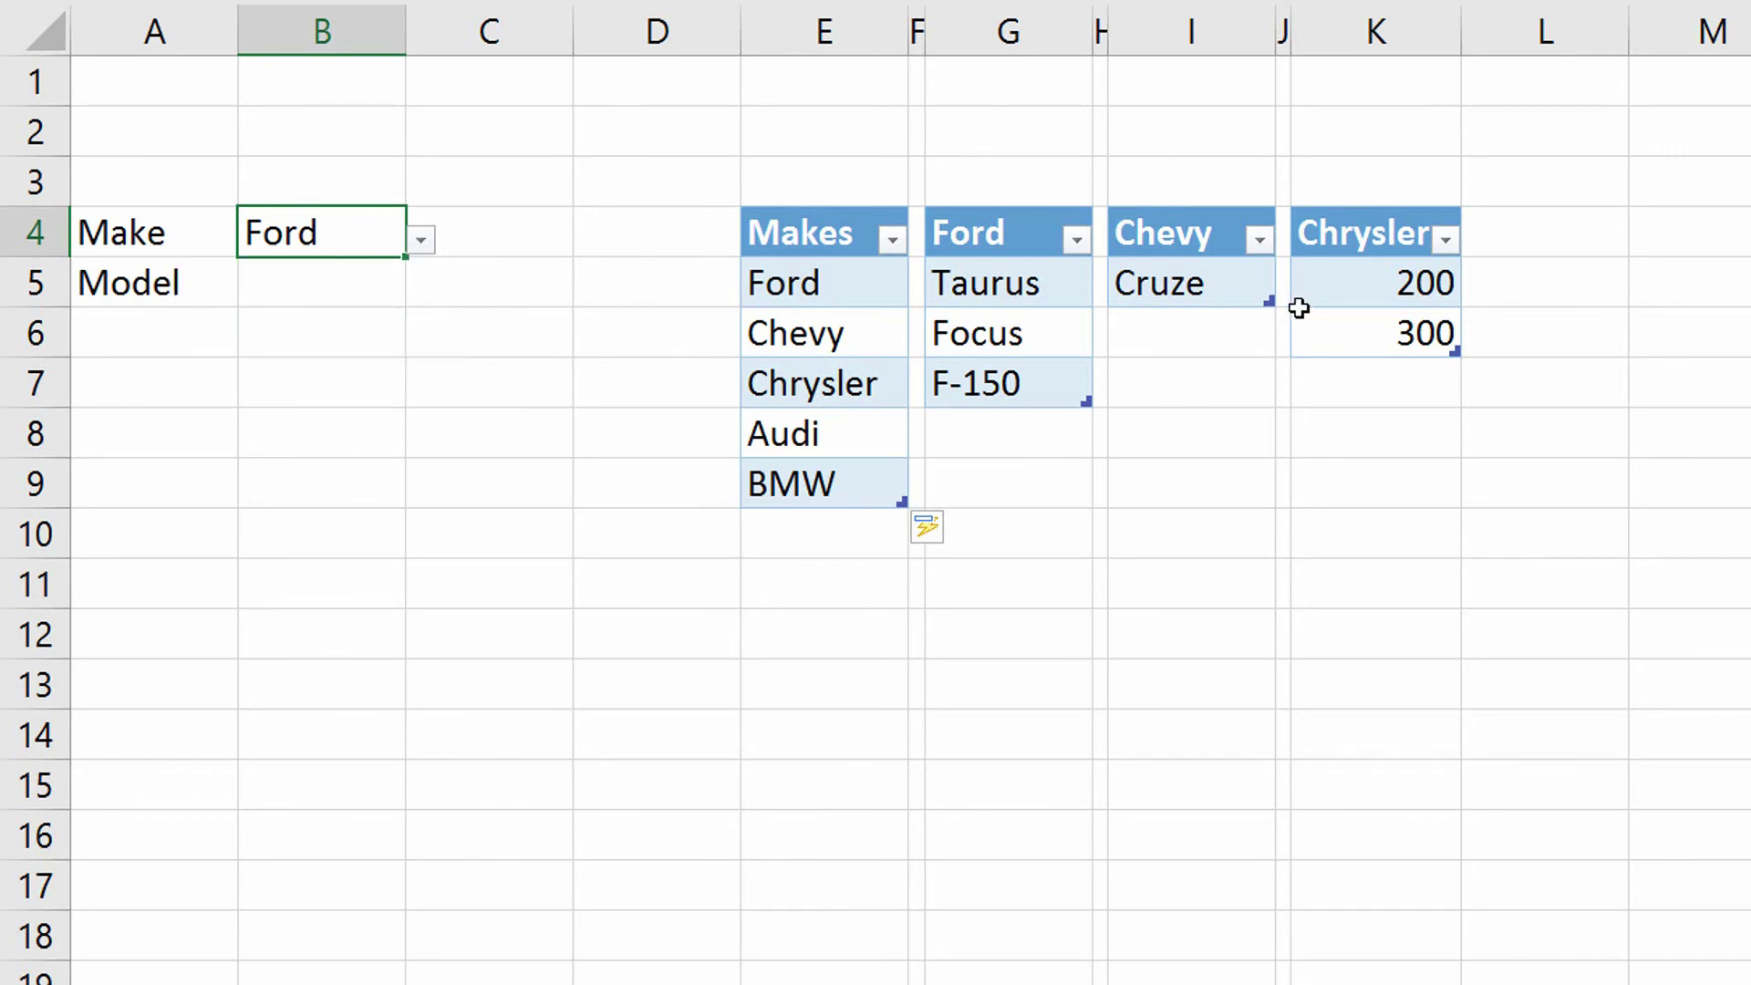
drag(1630, 34, 1485, 38)
- Enter All, Taurus, Focus, F-150, Cruze, 200 and 300 down M4:M10
click(1556, 222)
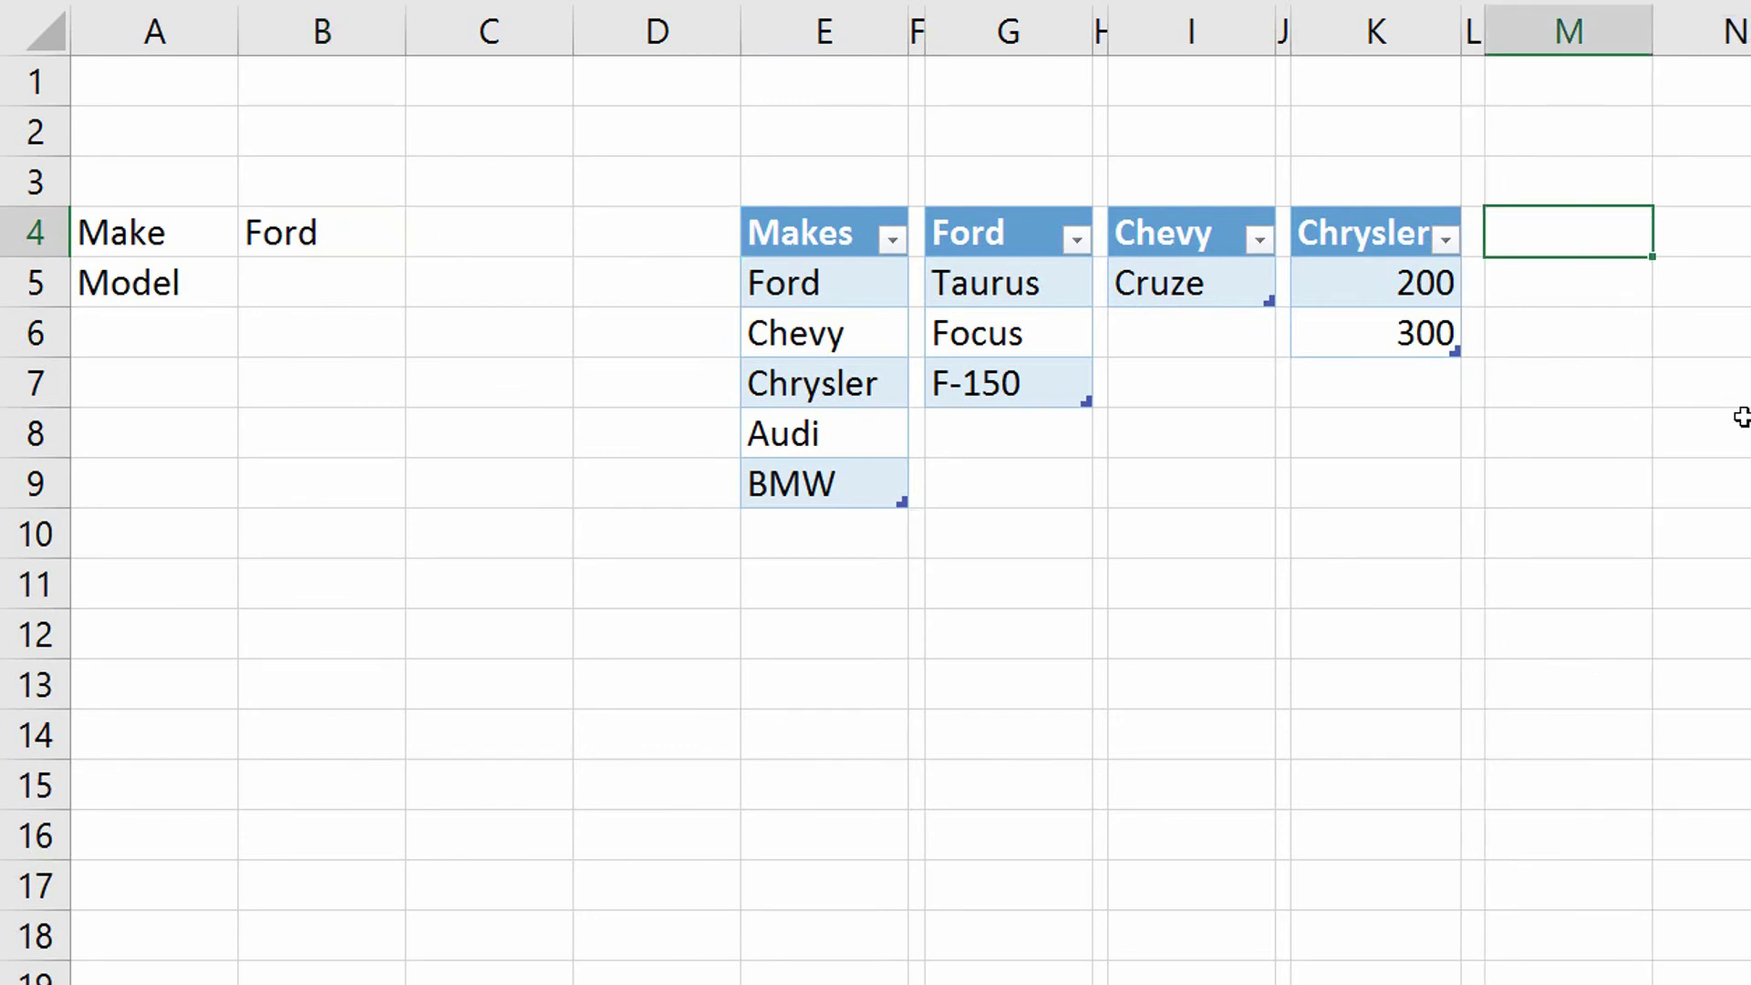
text(All)
key(Return)
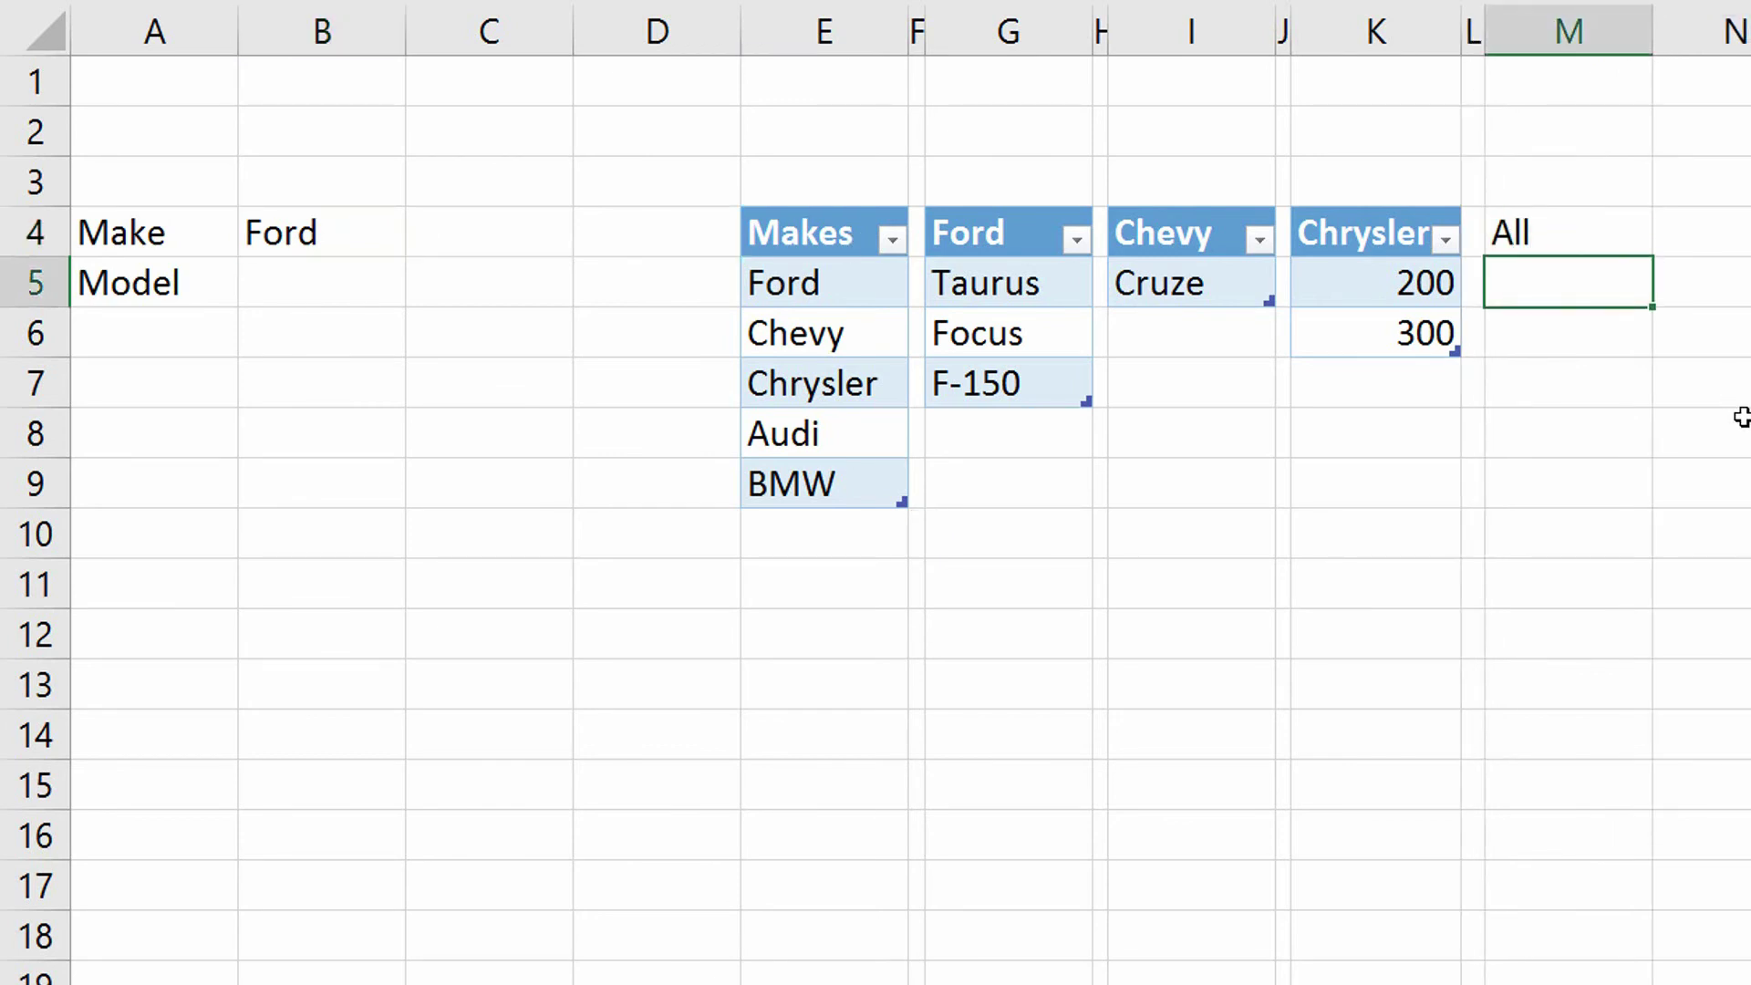
text(Taurus)
key(Return)
text(Focus)
key(Return)
text(F-150)
key(Return)
text(Cruze)
key(Return)
text(200)
key(Return)
text(300)
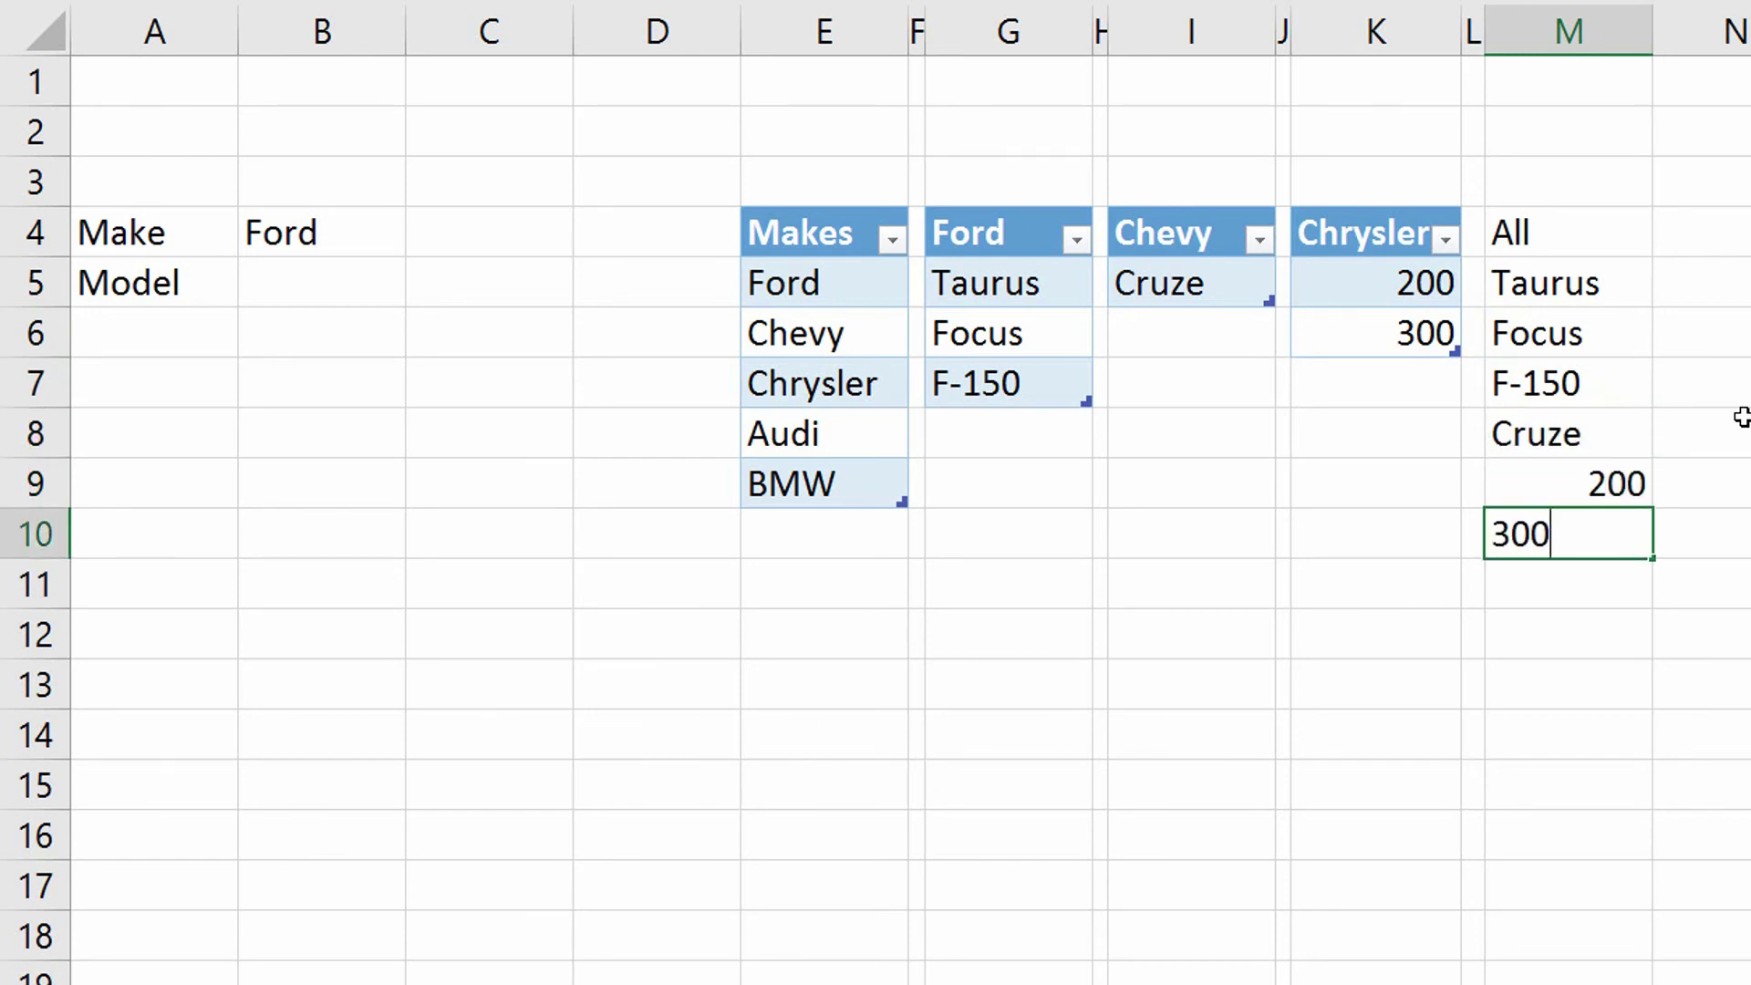
key(Return)
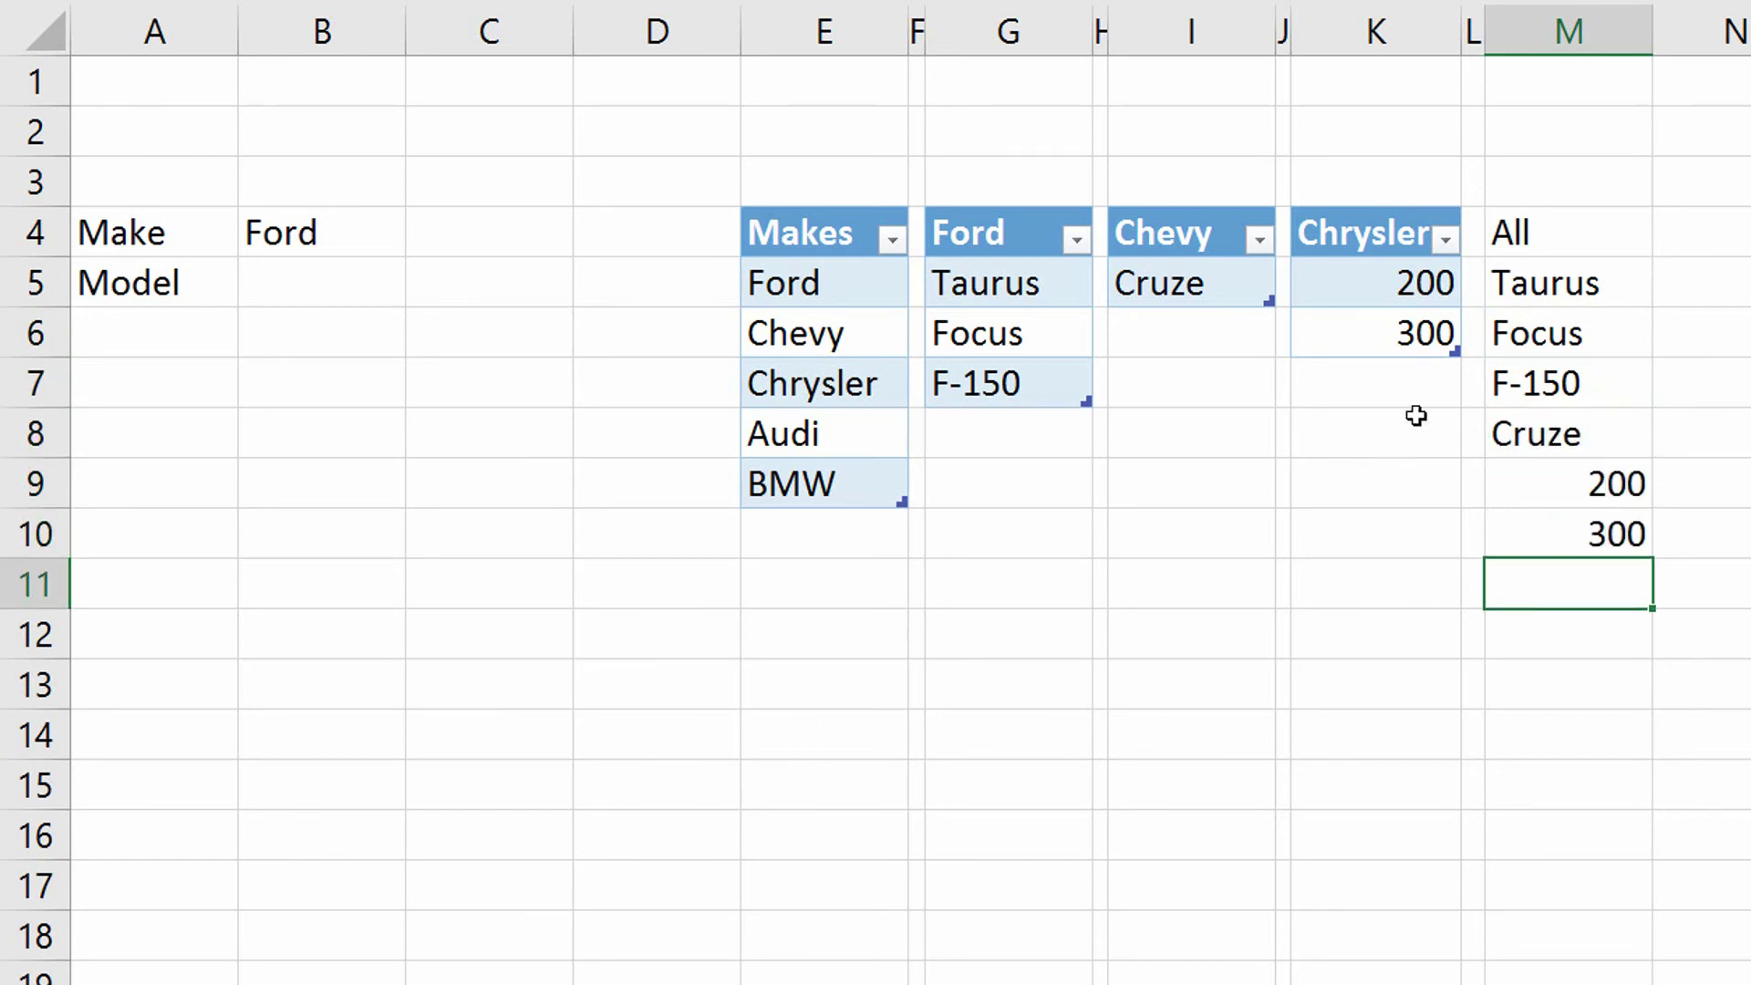
- Convert M4:M10 into a header-row table and rename it All
click(1605, 324)
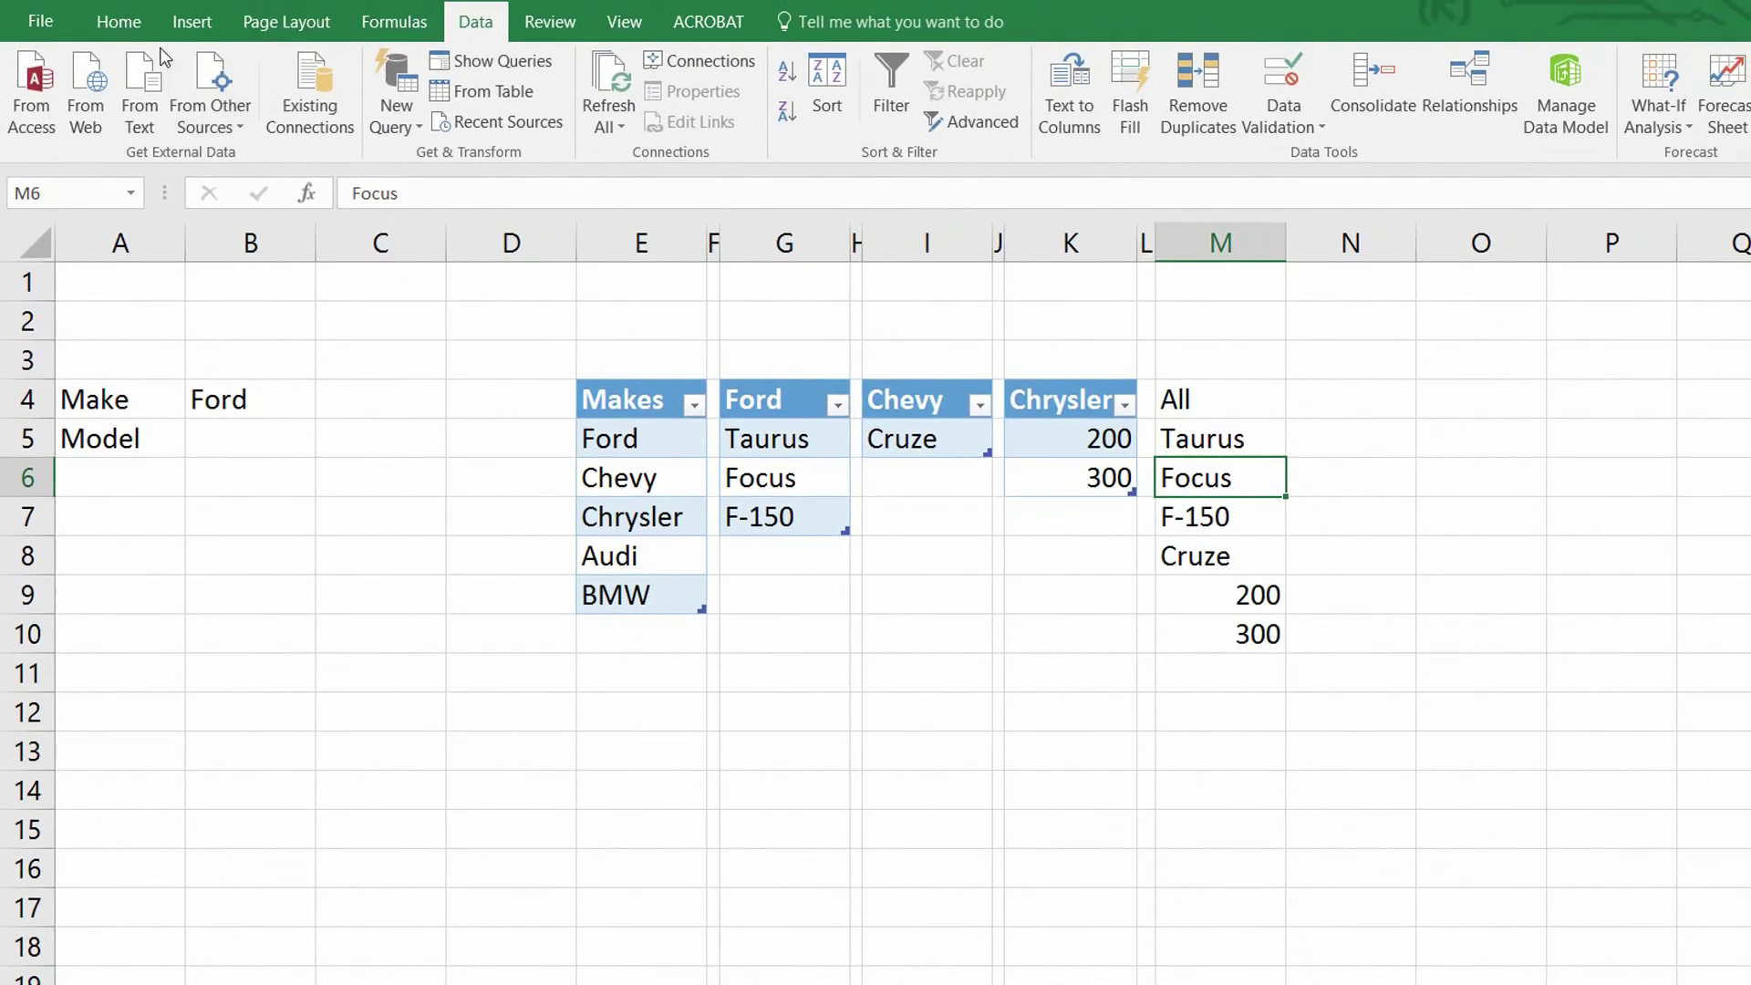
click(188, 25)
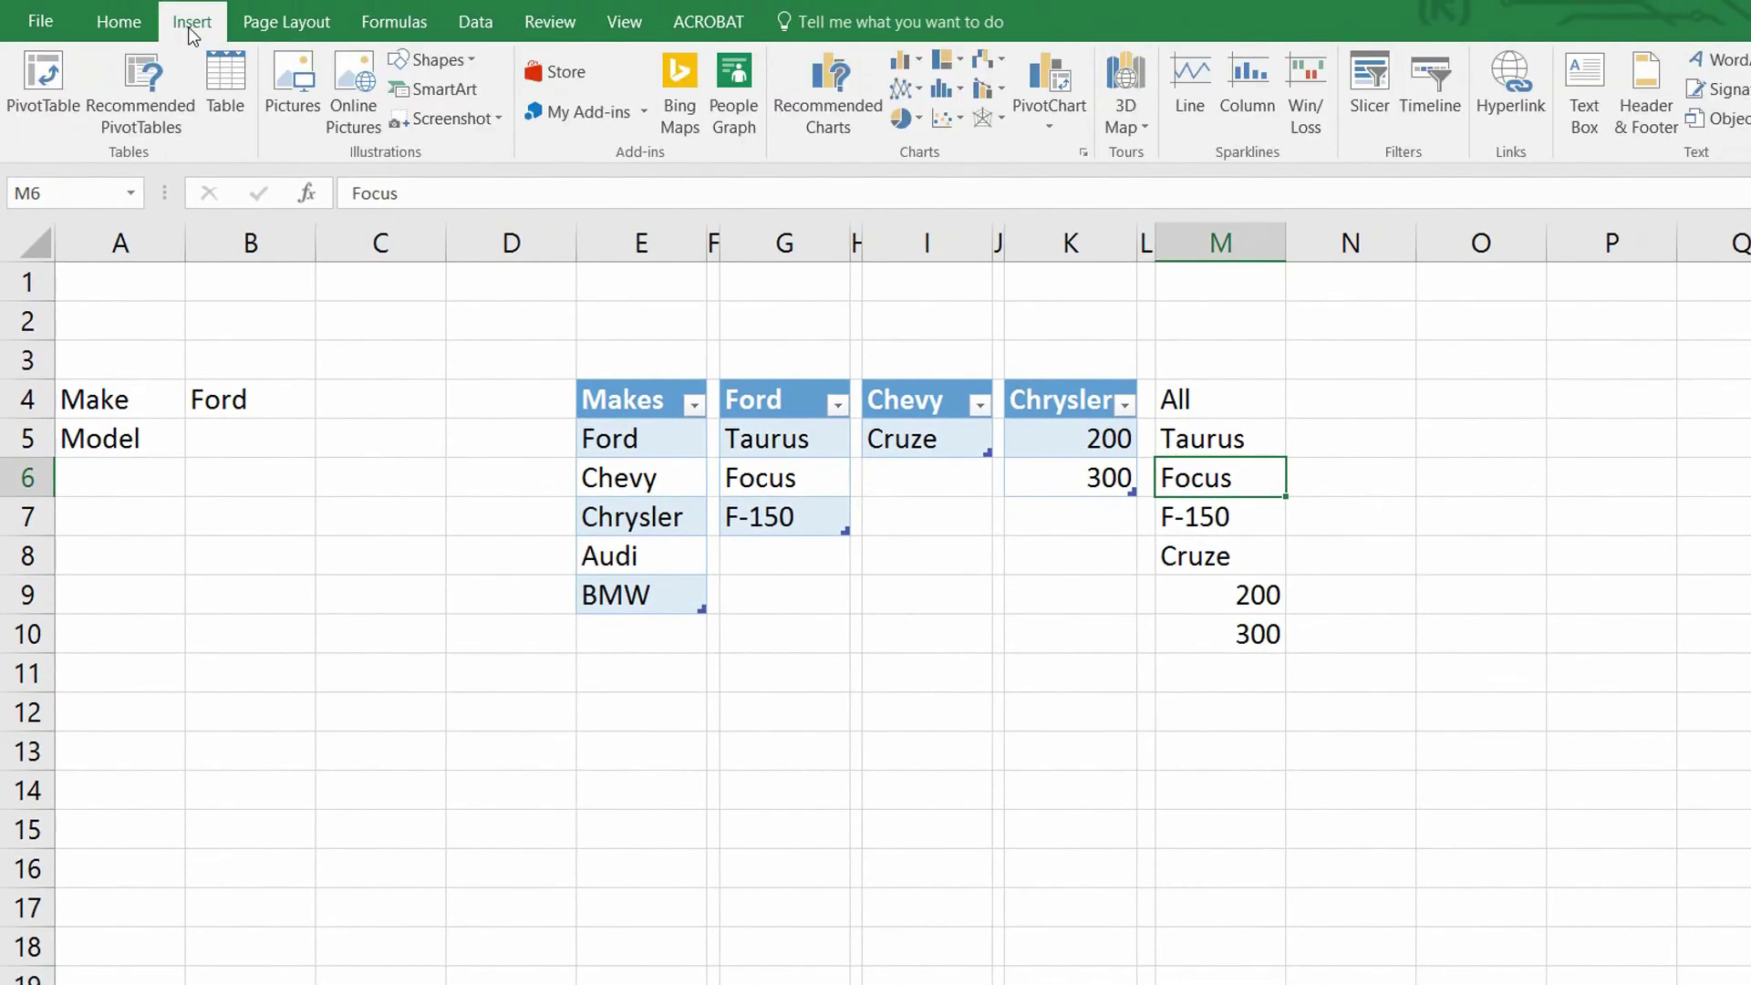
click(219, 91)
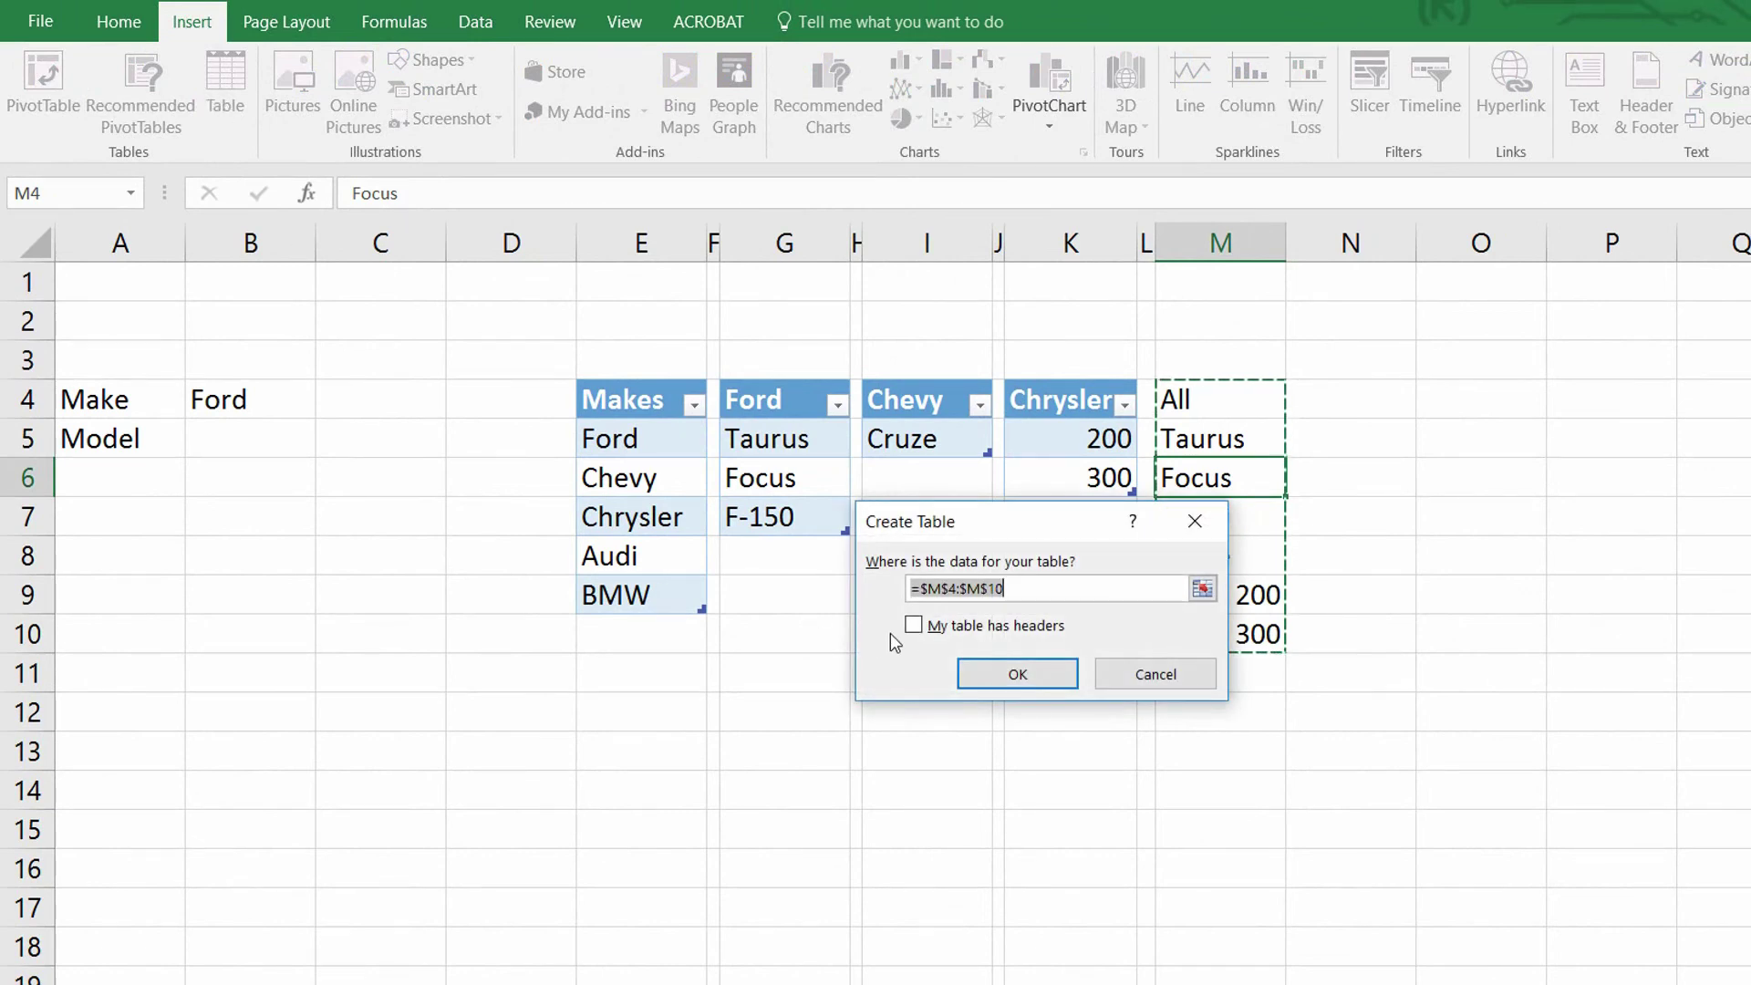
click(914, 626)
click(1018, 676)
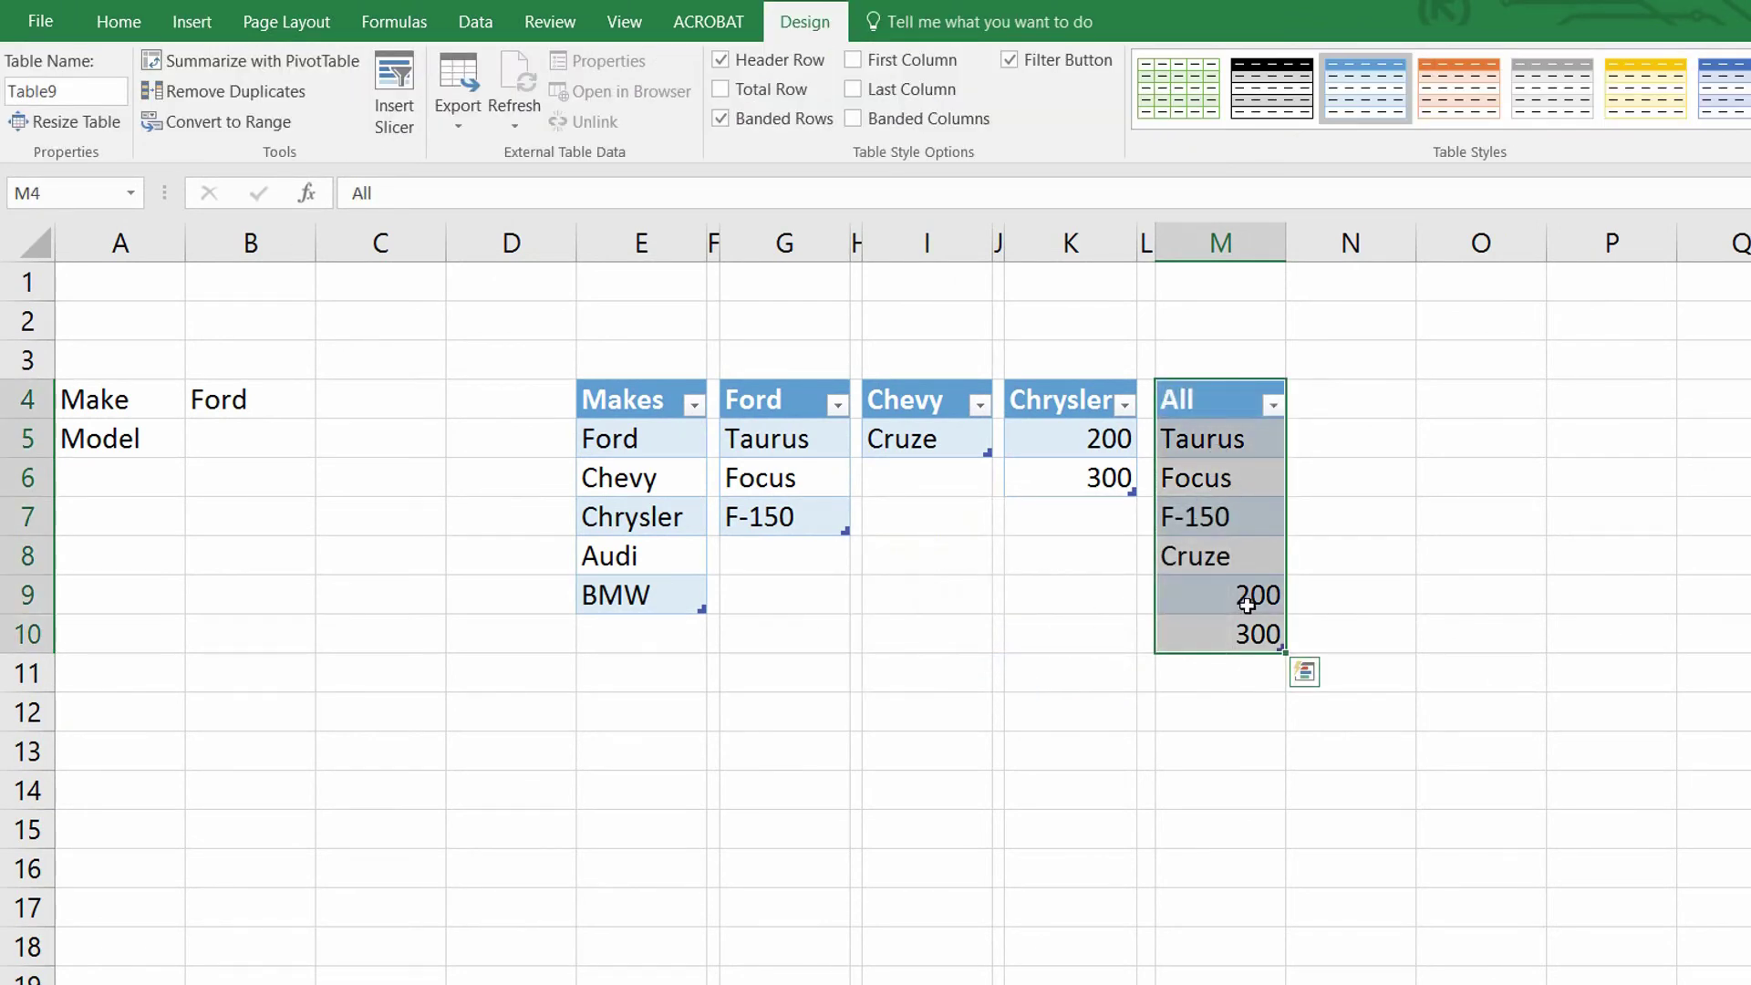
click(76, 93)
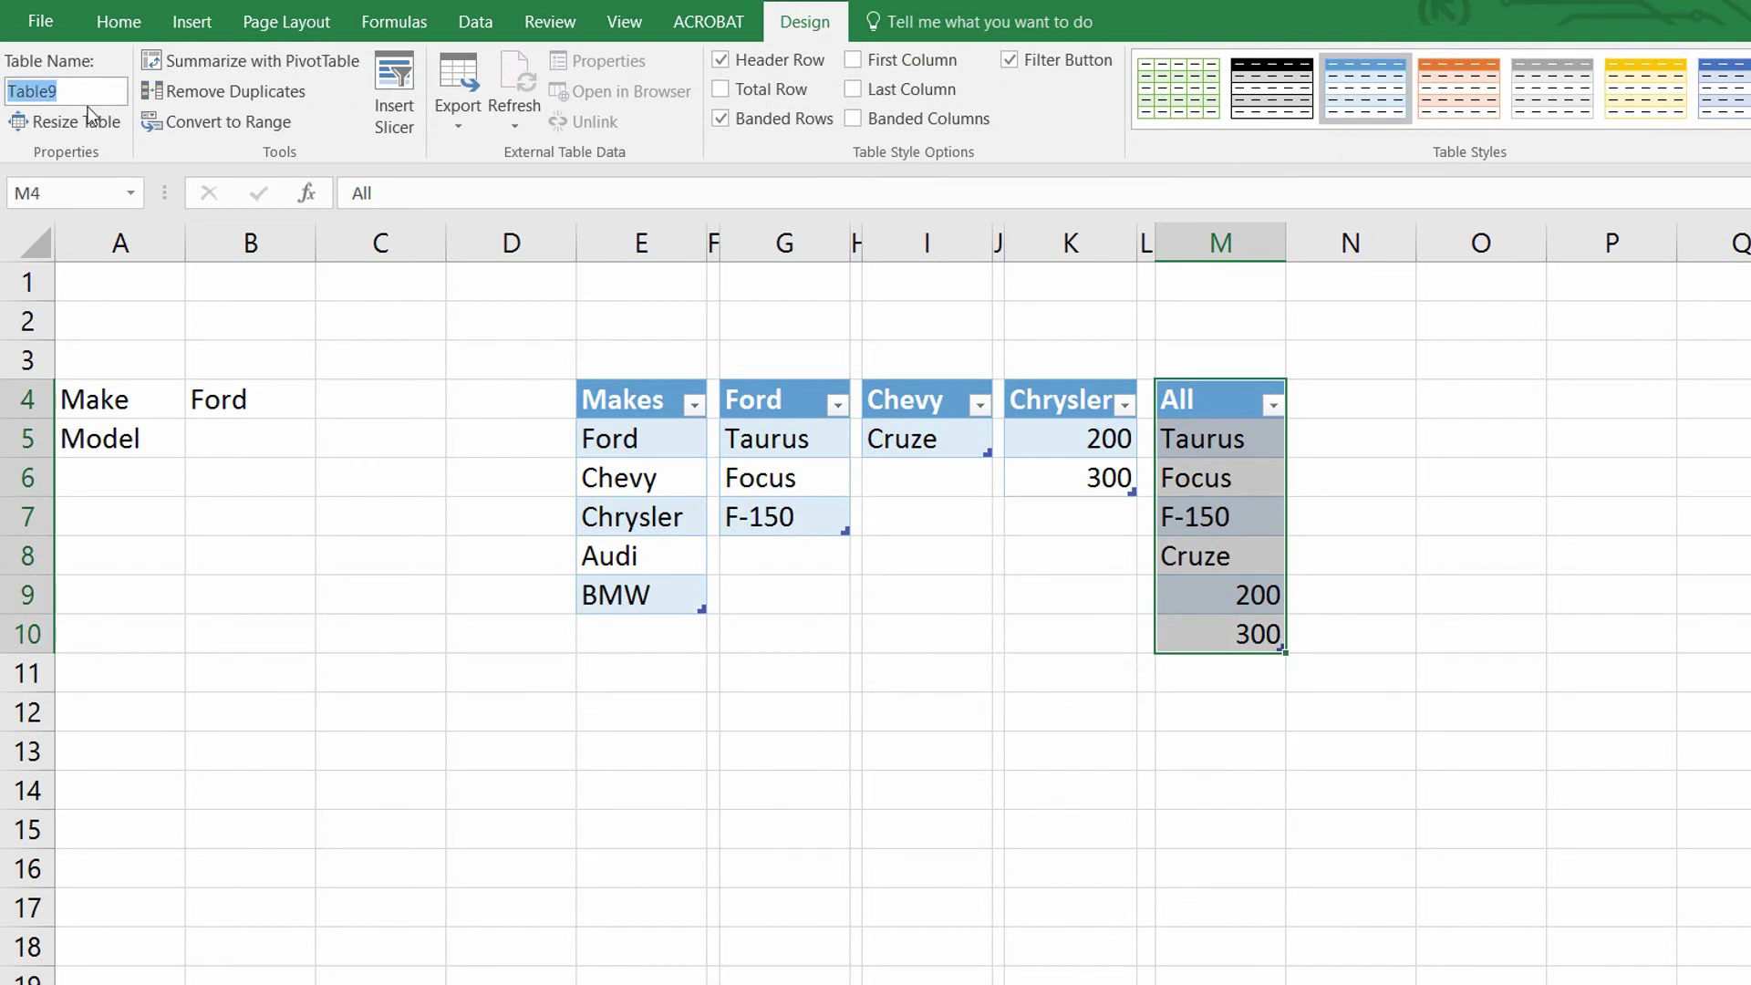
text(All)
key(Return)
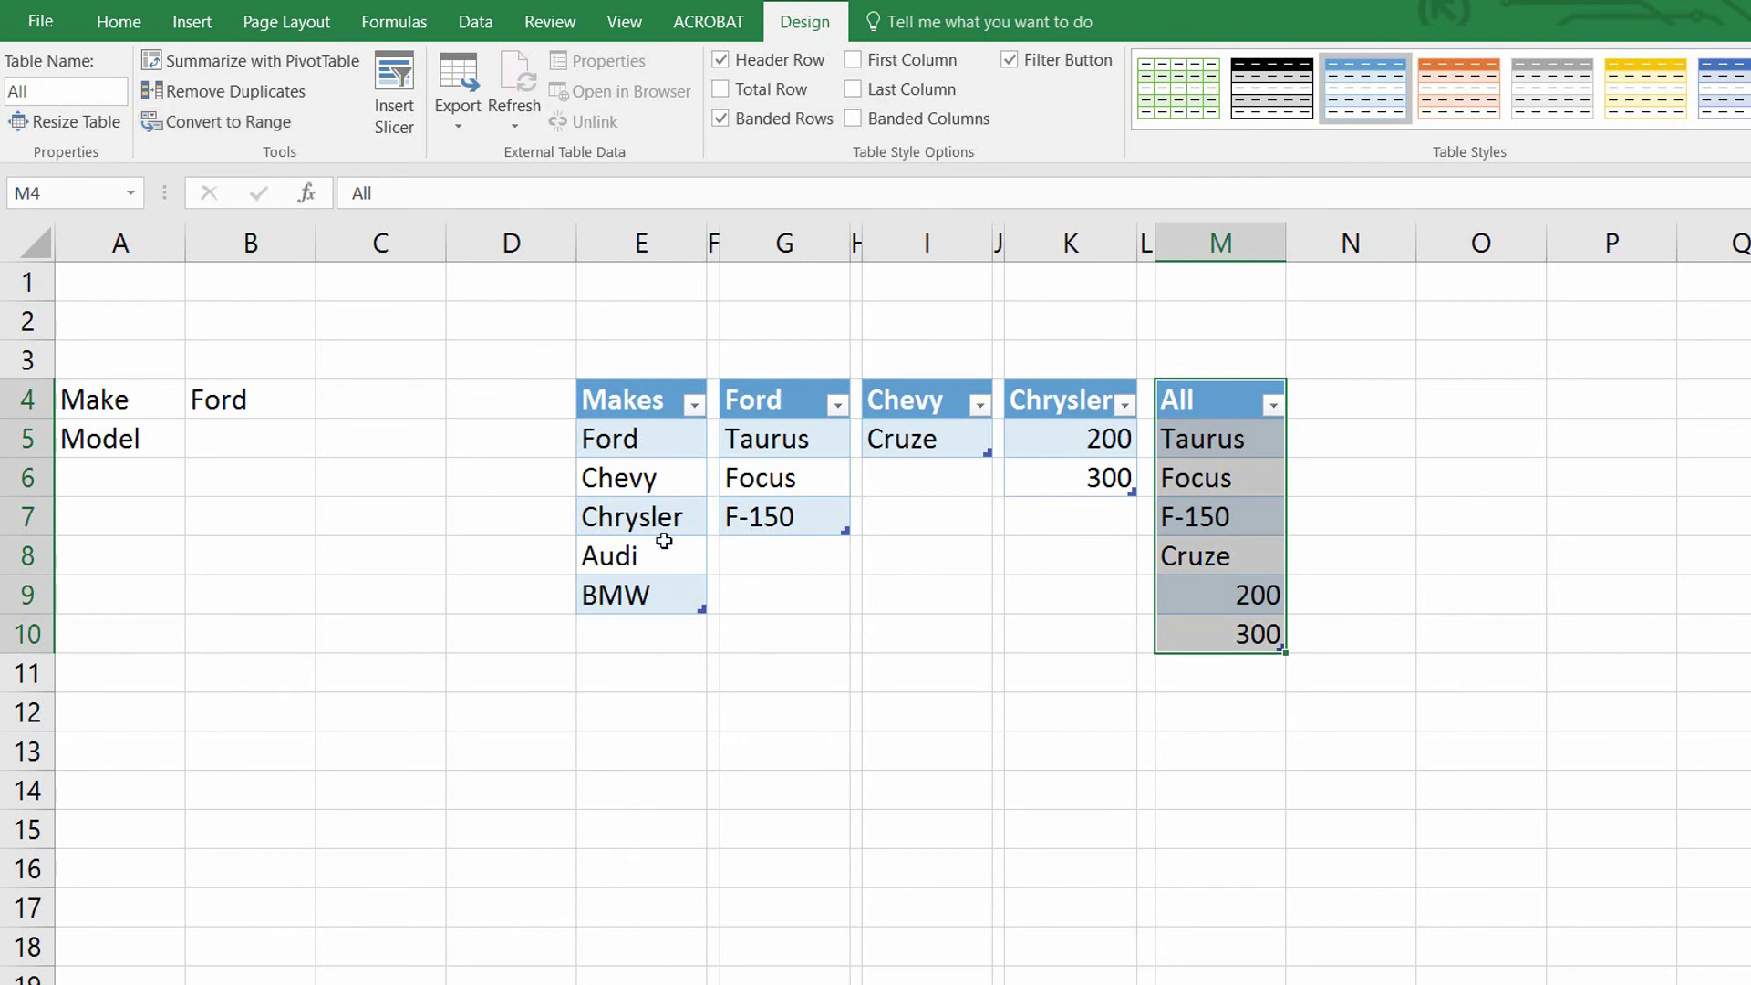
drag(642, 438, 637, 625)
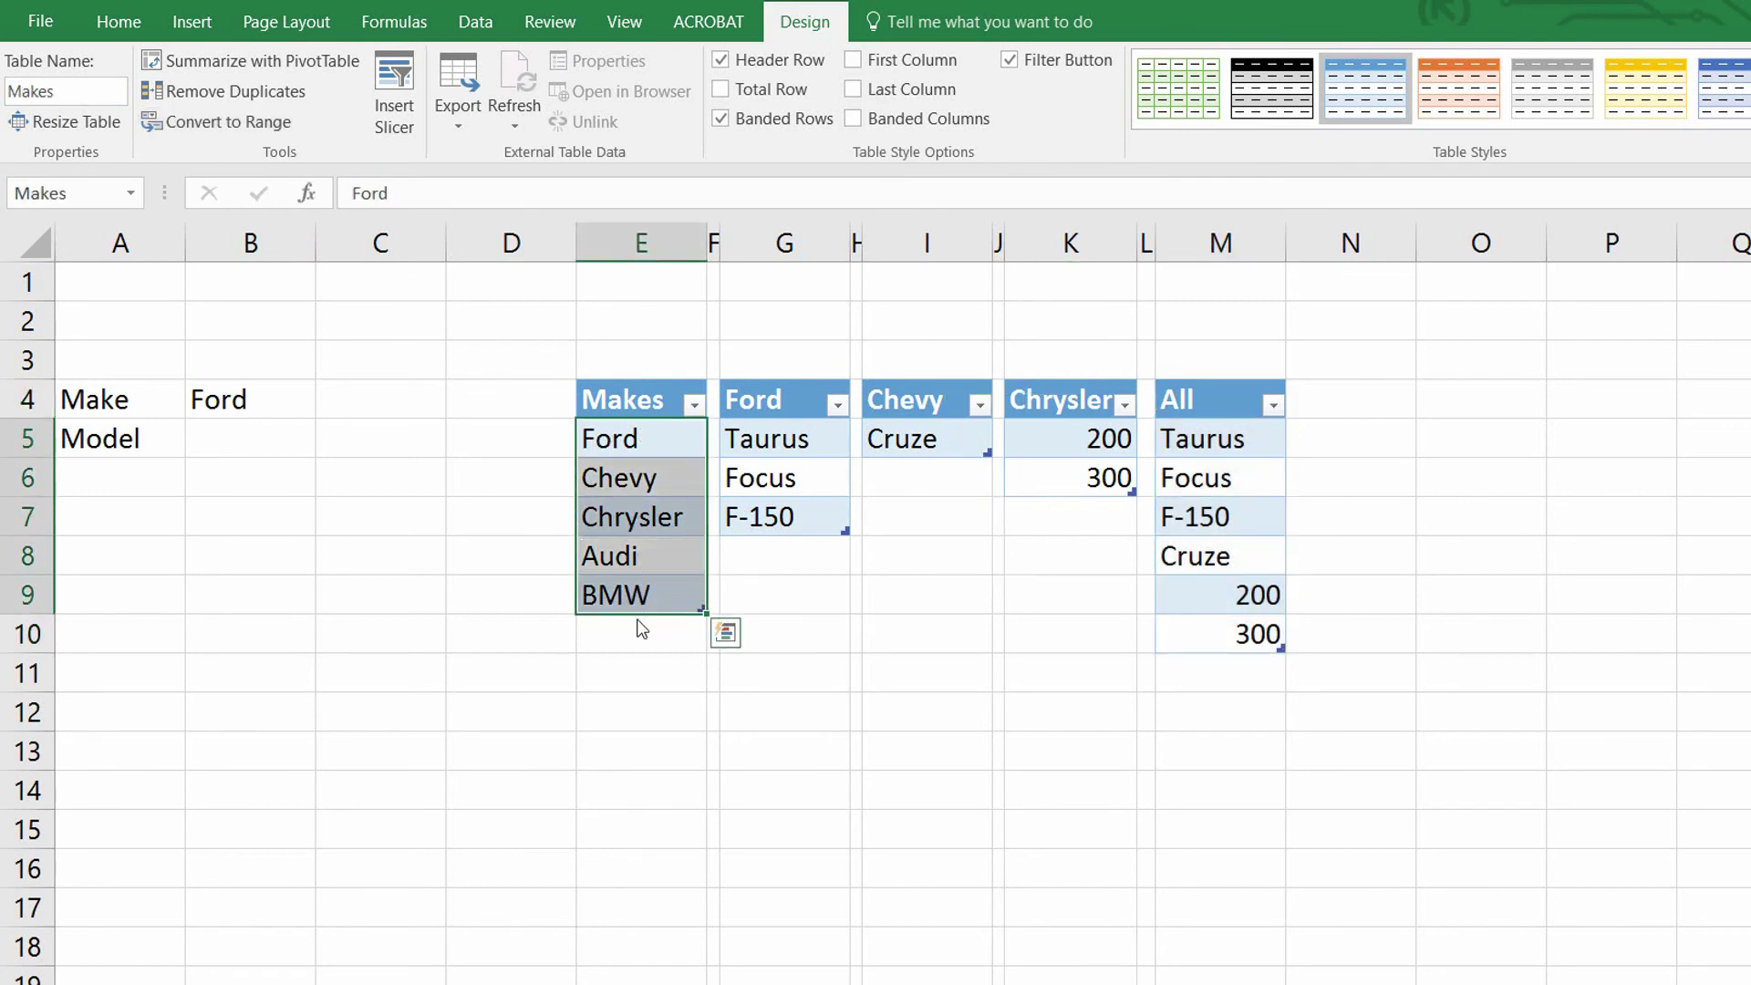
- Insert All as the first entry of the Makes table, above Ford
key(ctrl+z)
click(680, 441)
text(All)
key(Return)
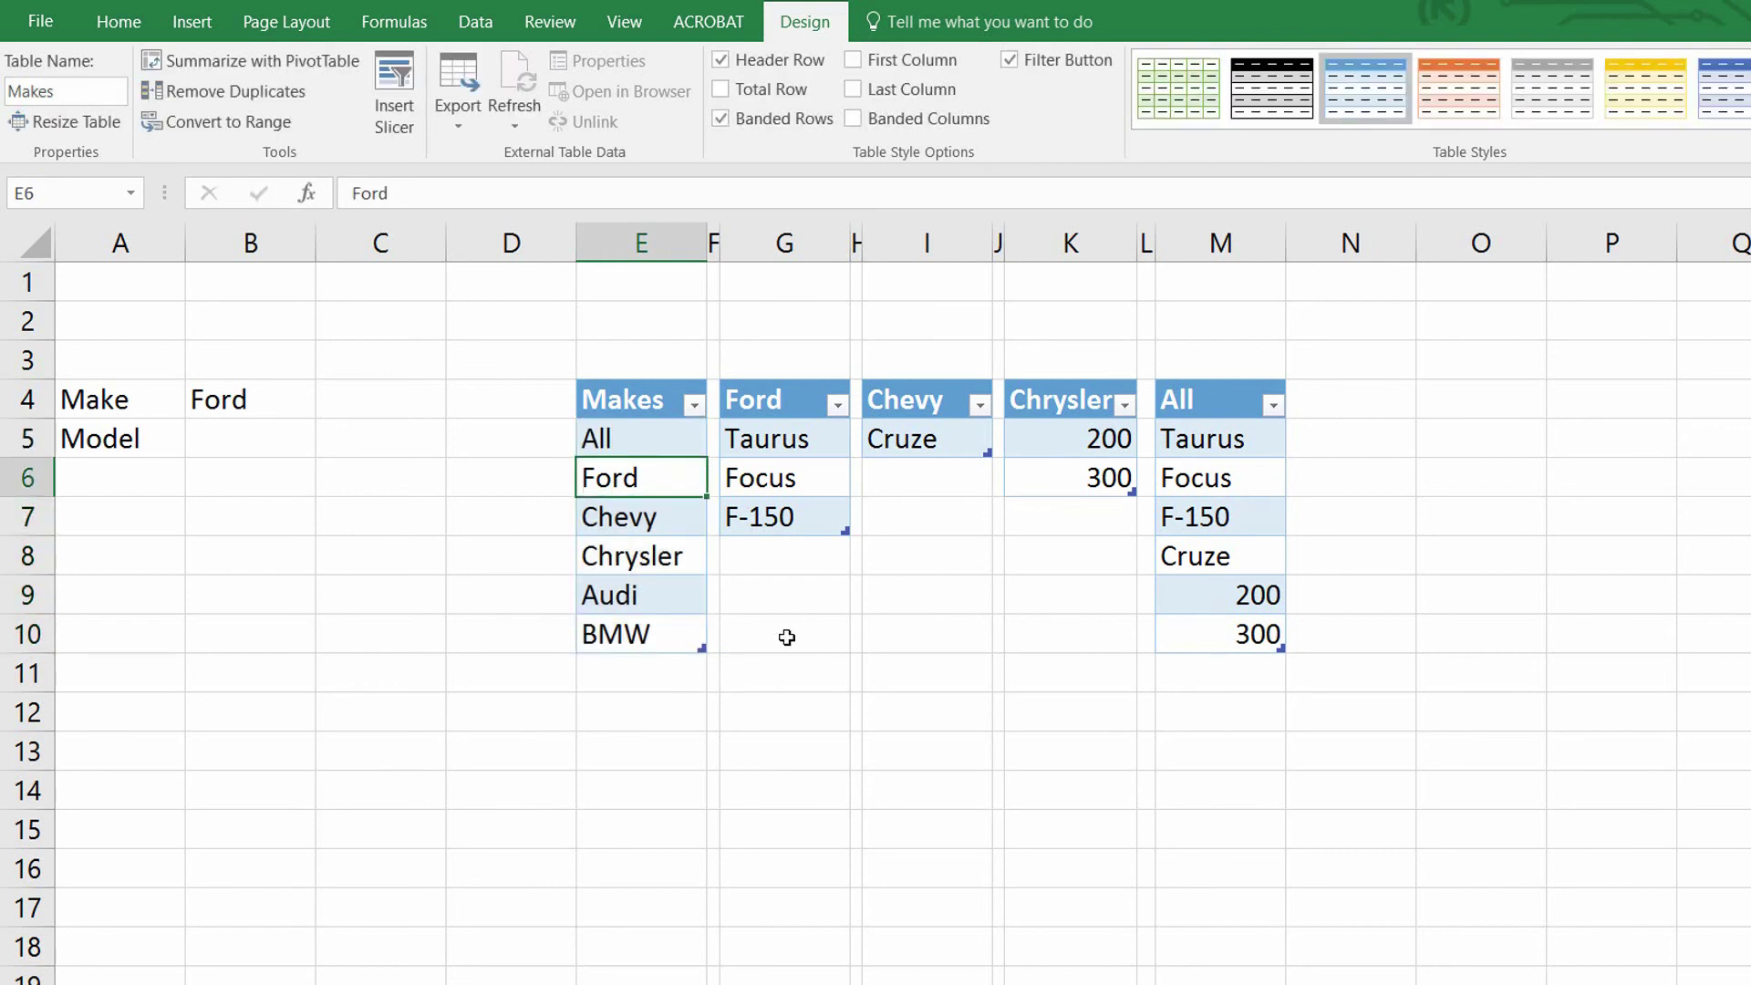
- Set B4 to All and open B5's list showing all six models
click(264, 402)
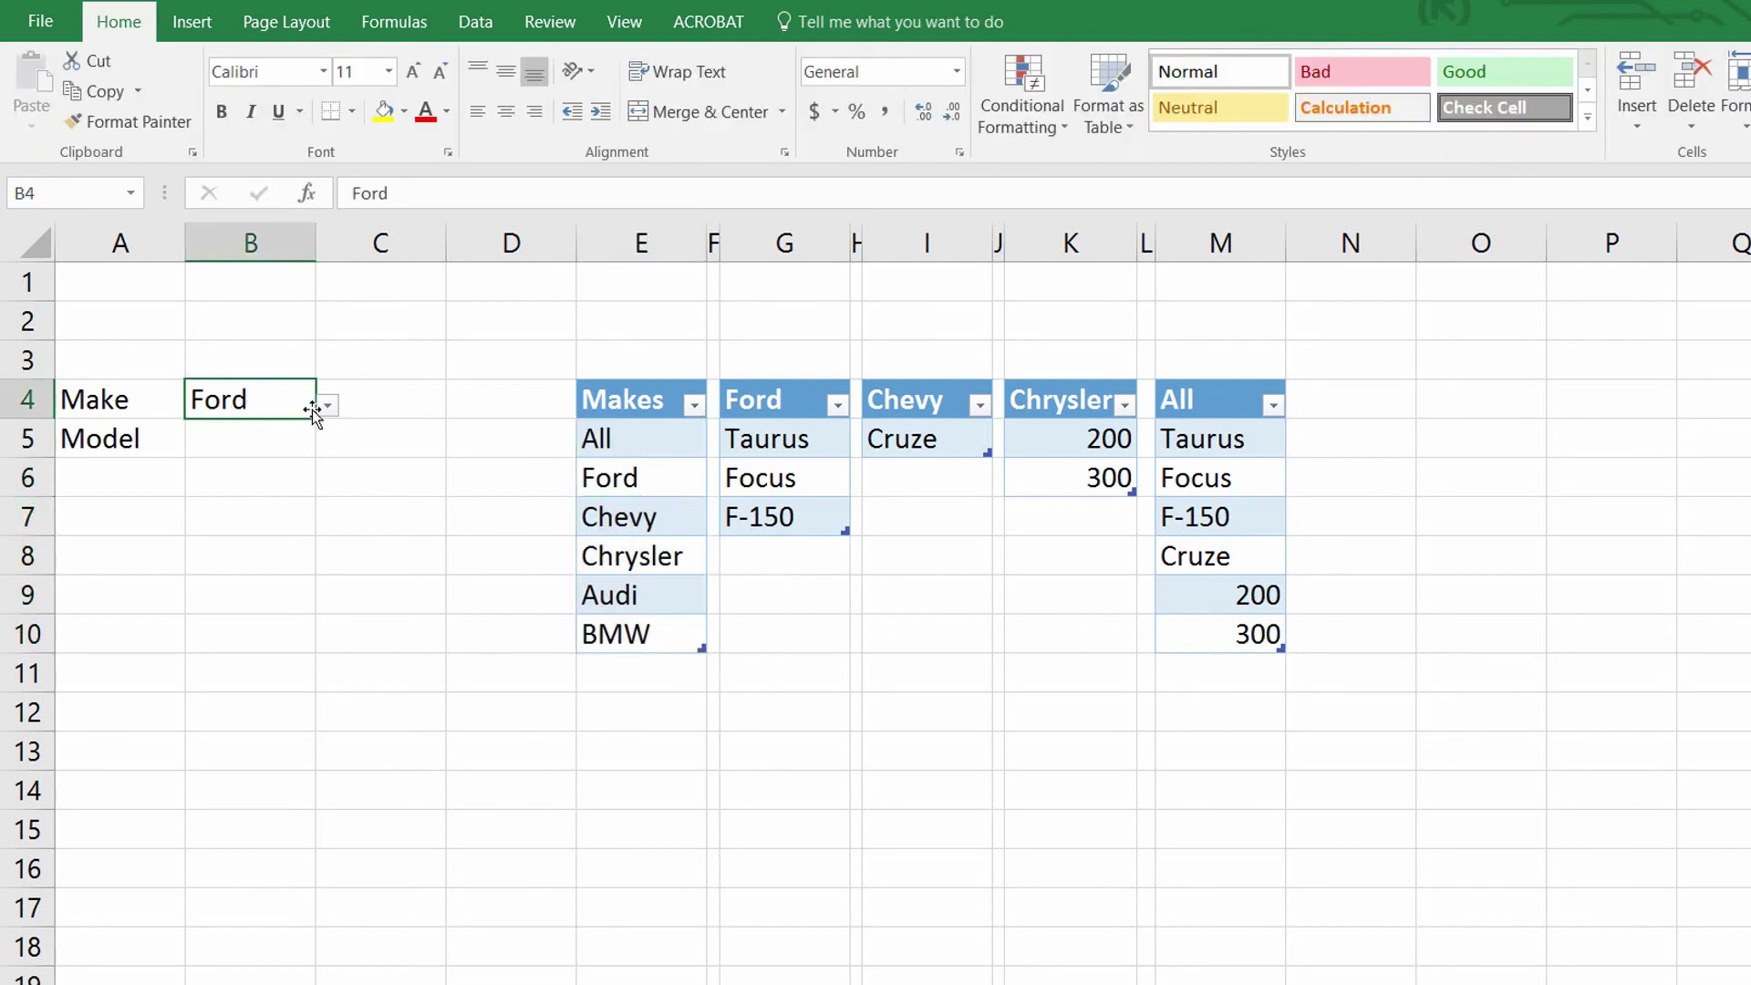
click(327, 406)
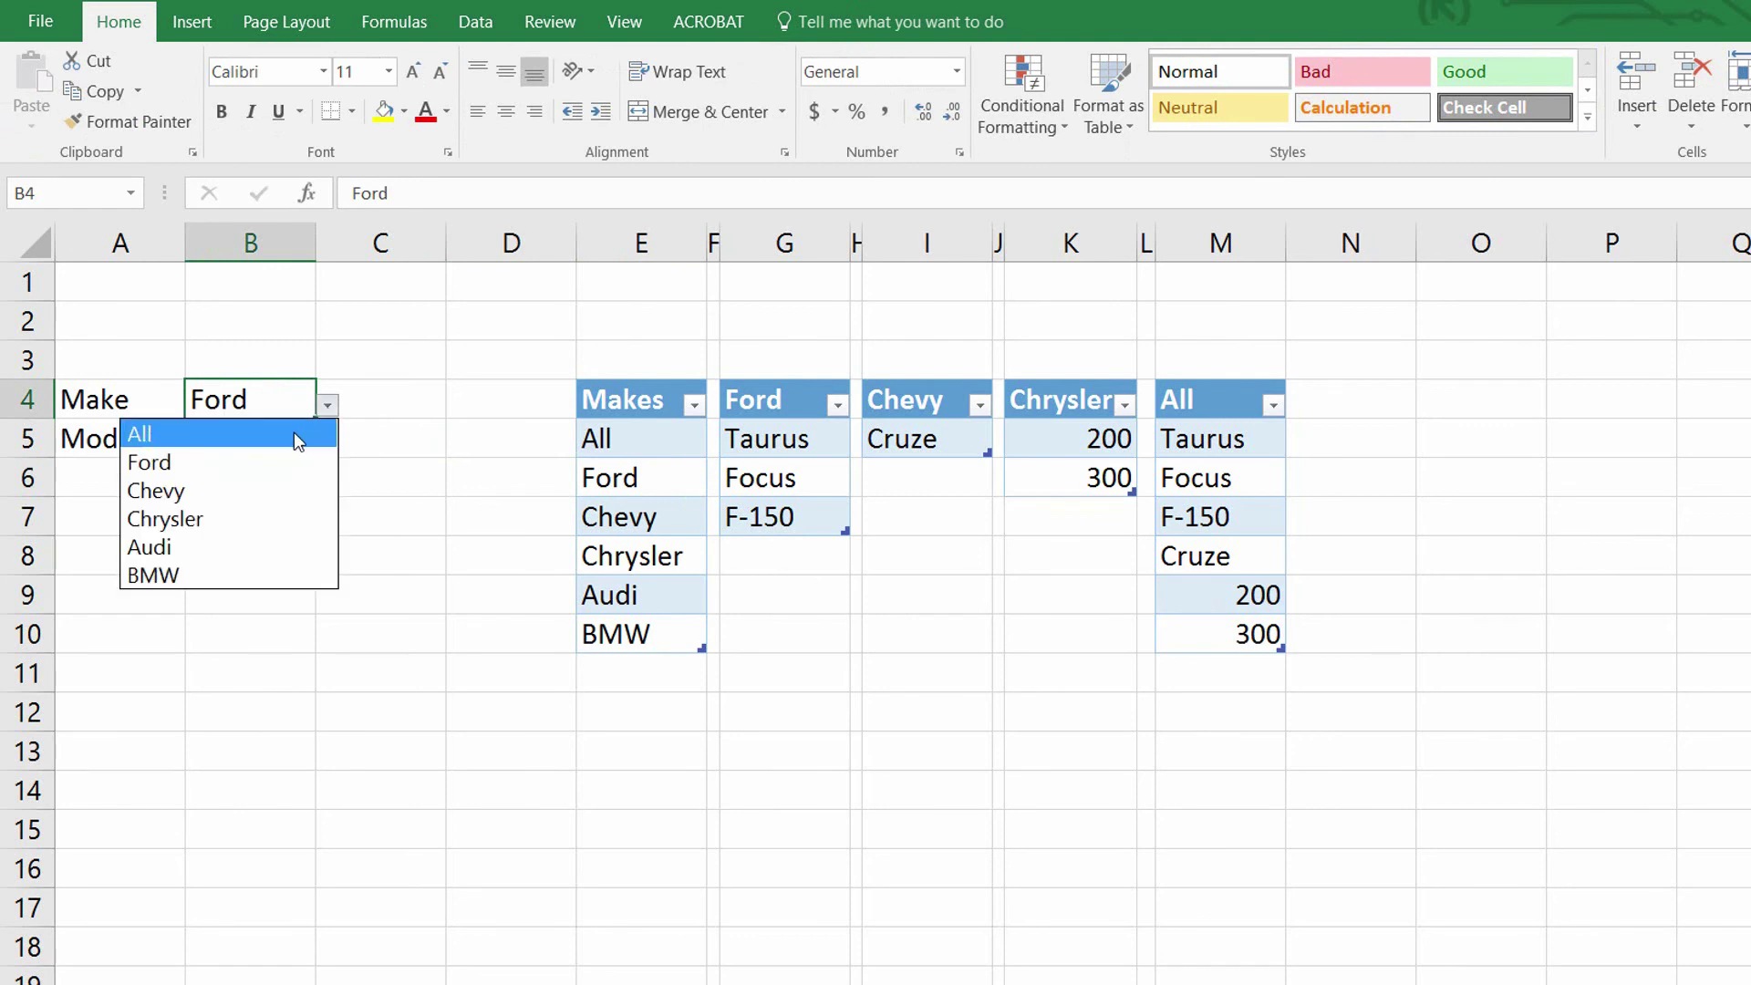
click(294, 434)
click(284, 440)
click(327, 447)
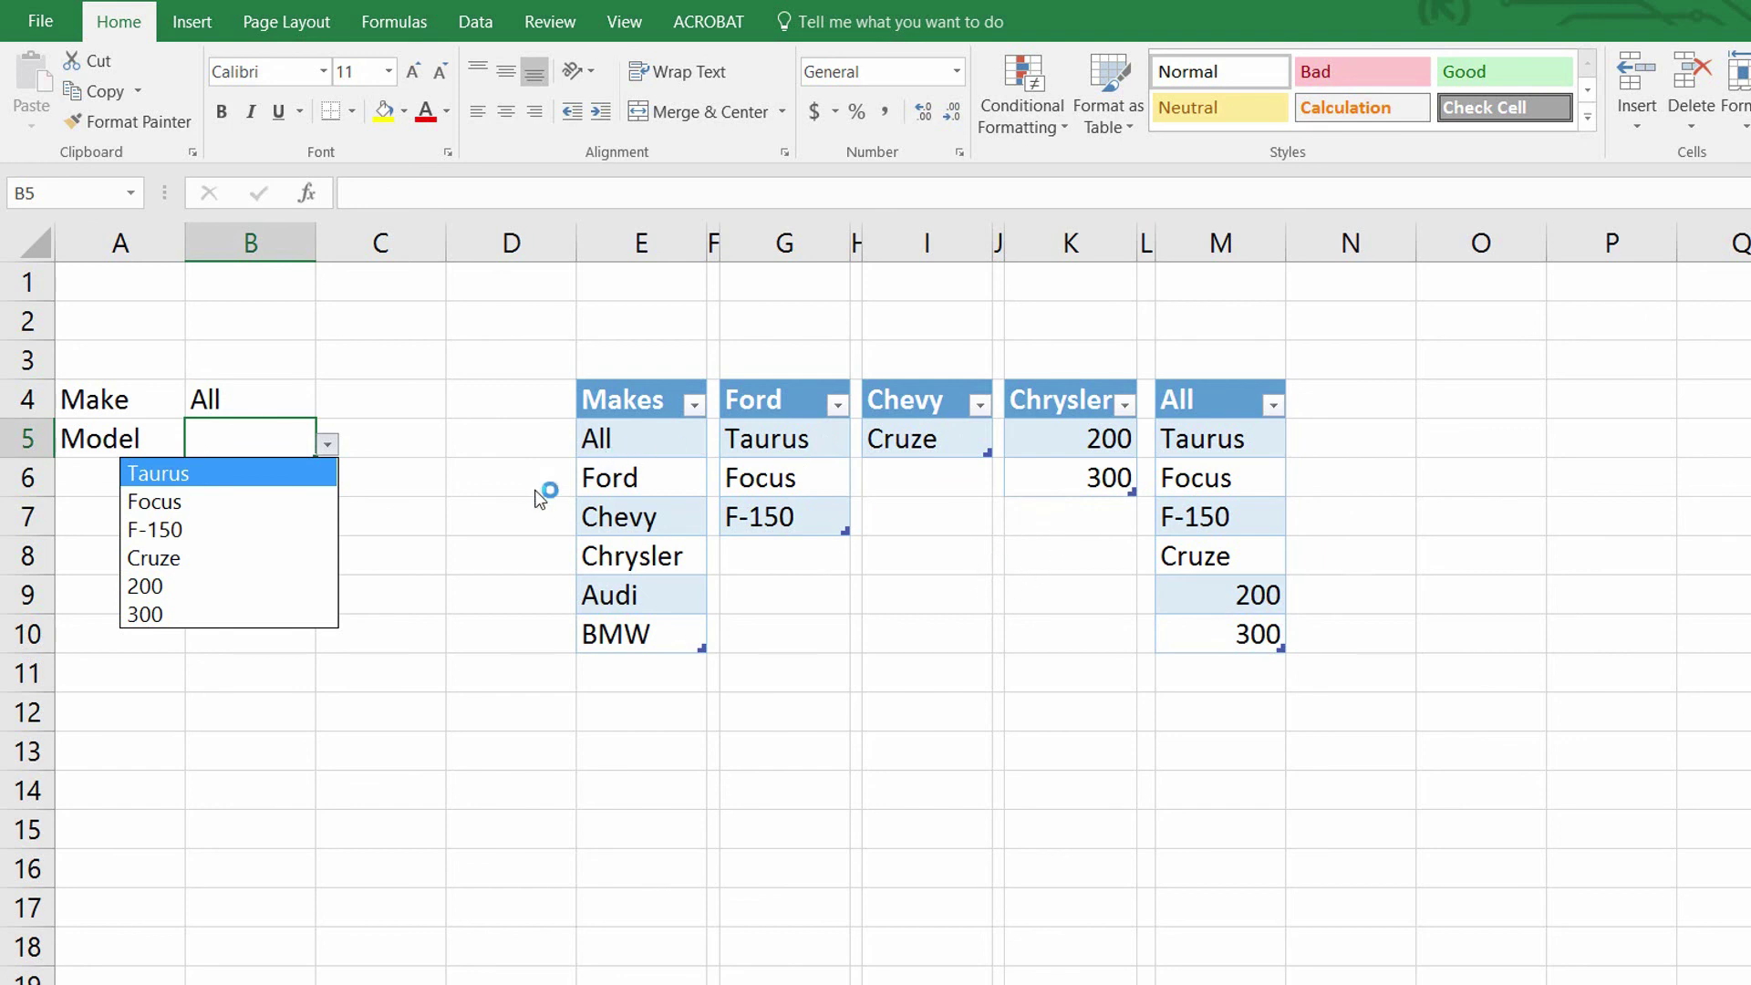
- Pick Chrysler in B4 and confirm B5 offers only 200 and 300
click(282, 406)
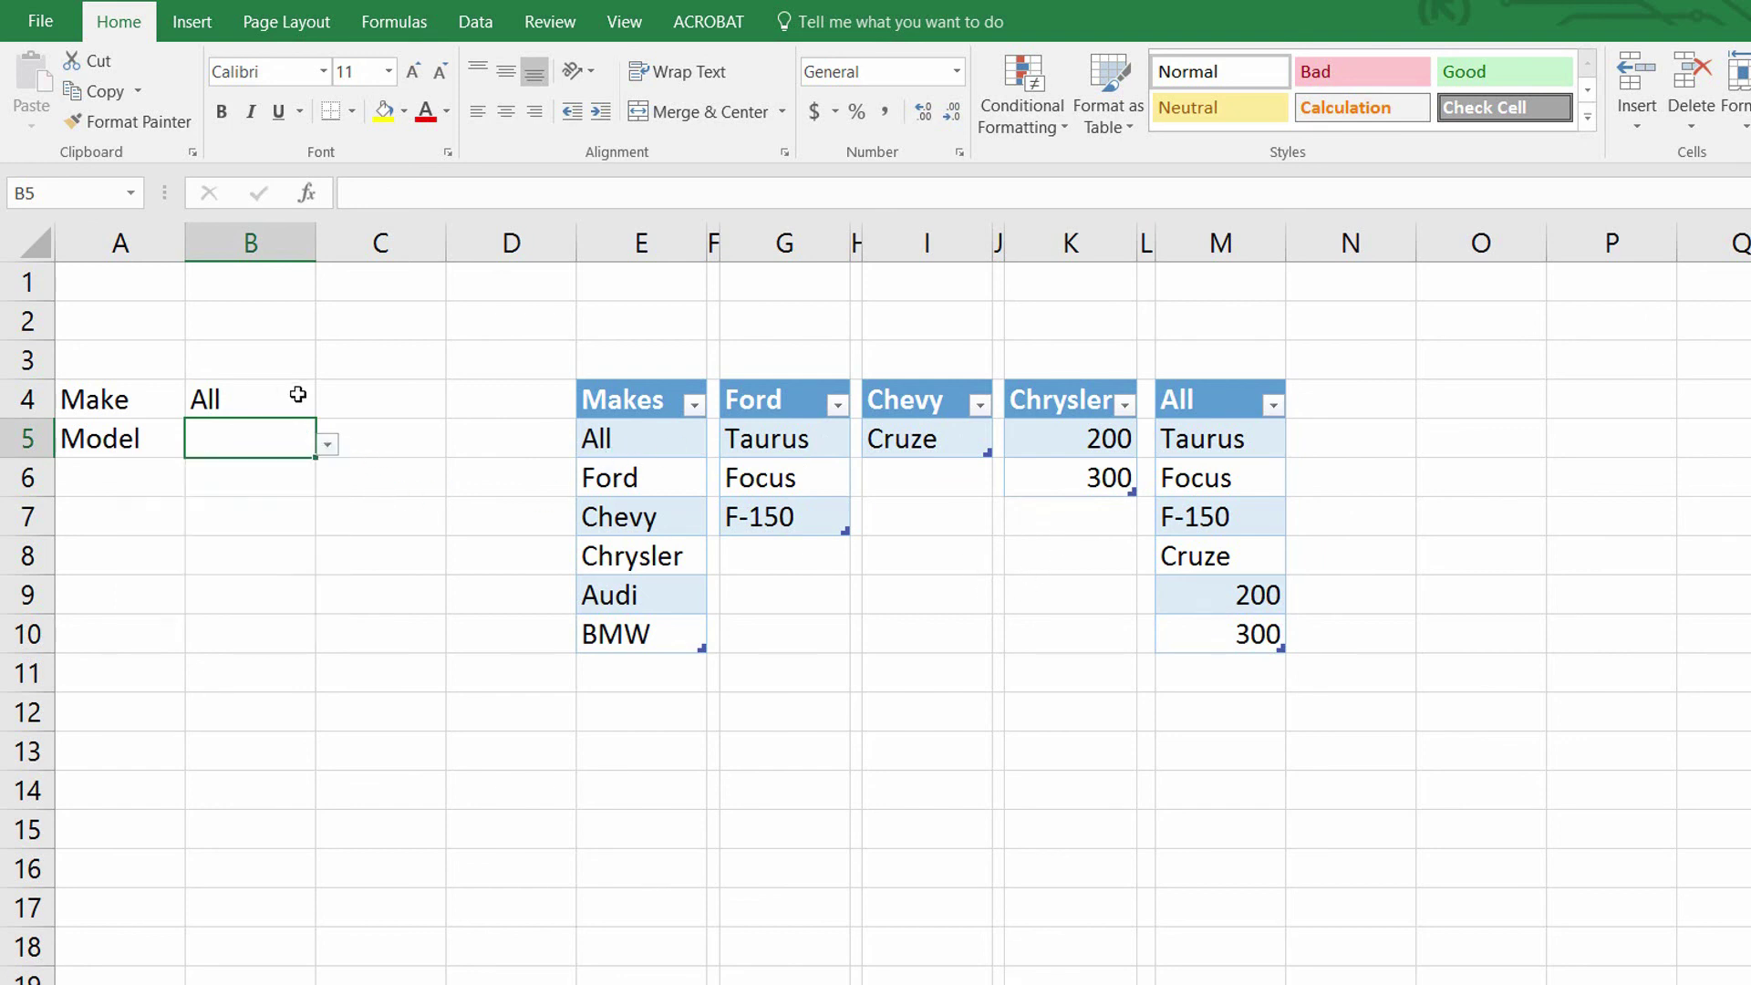
click(285, 394)
click(327, 404)
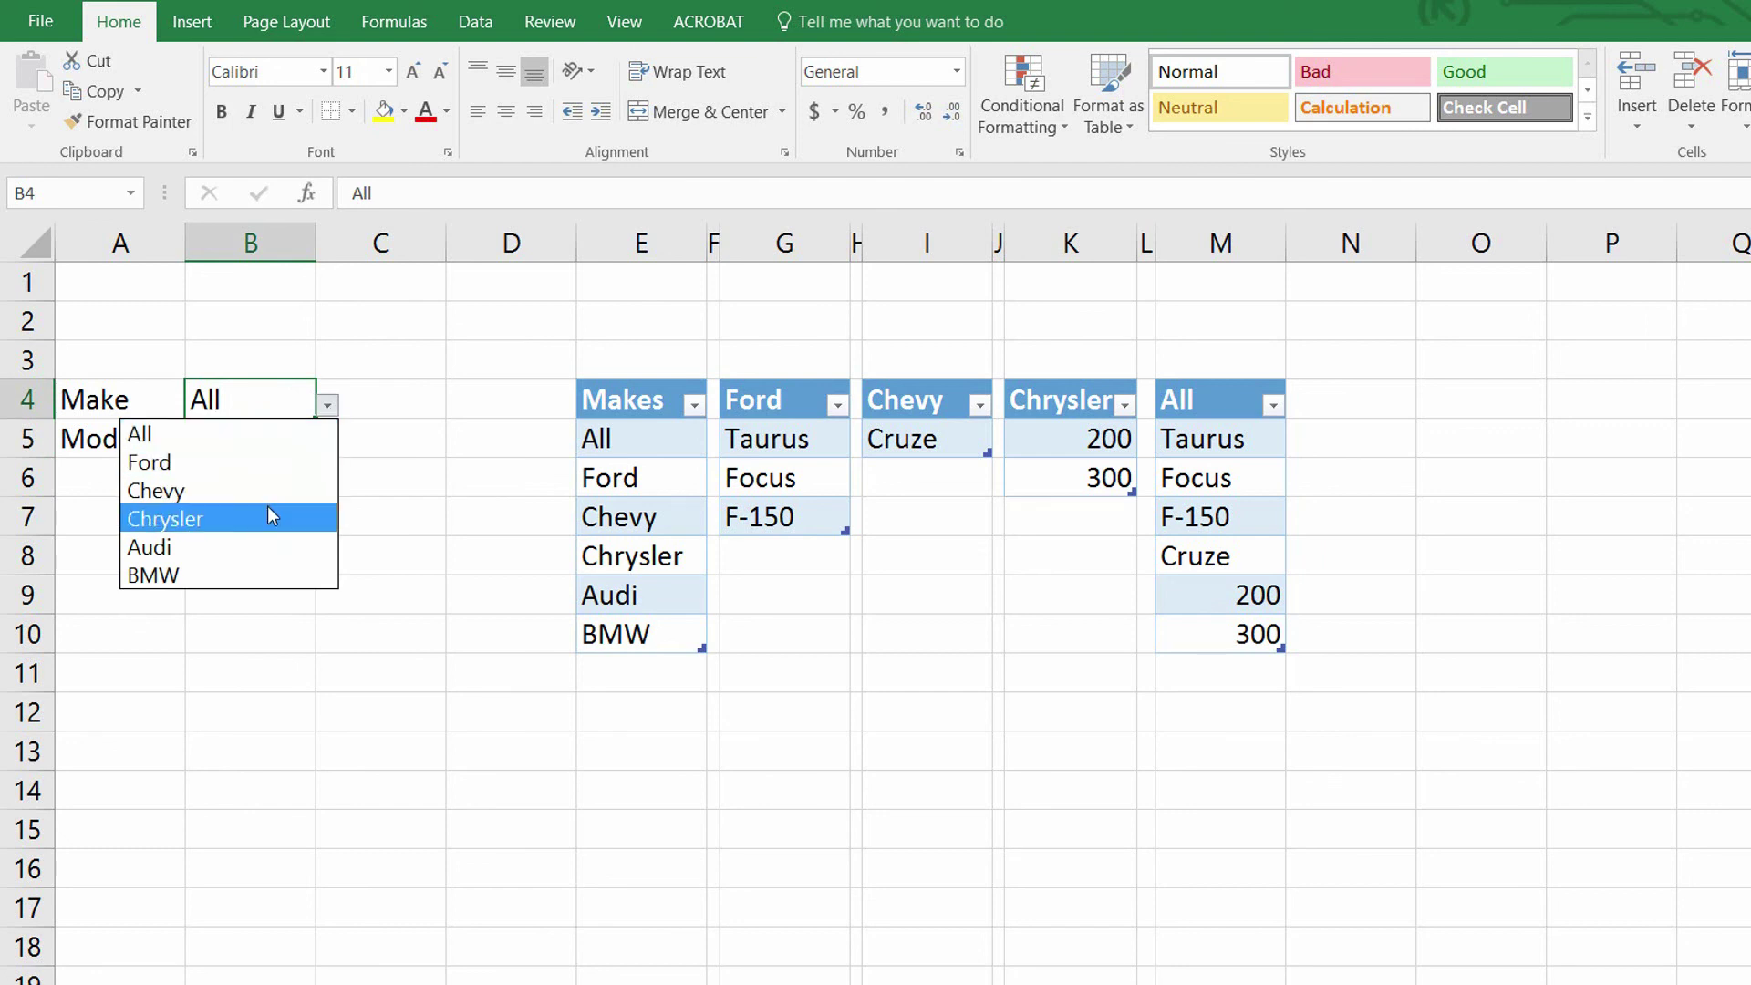
click(267, 518)
click(289, 446)
click(326, 447)
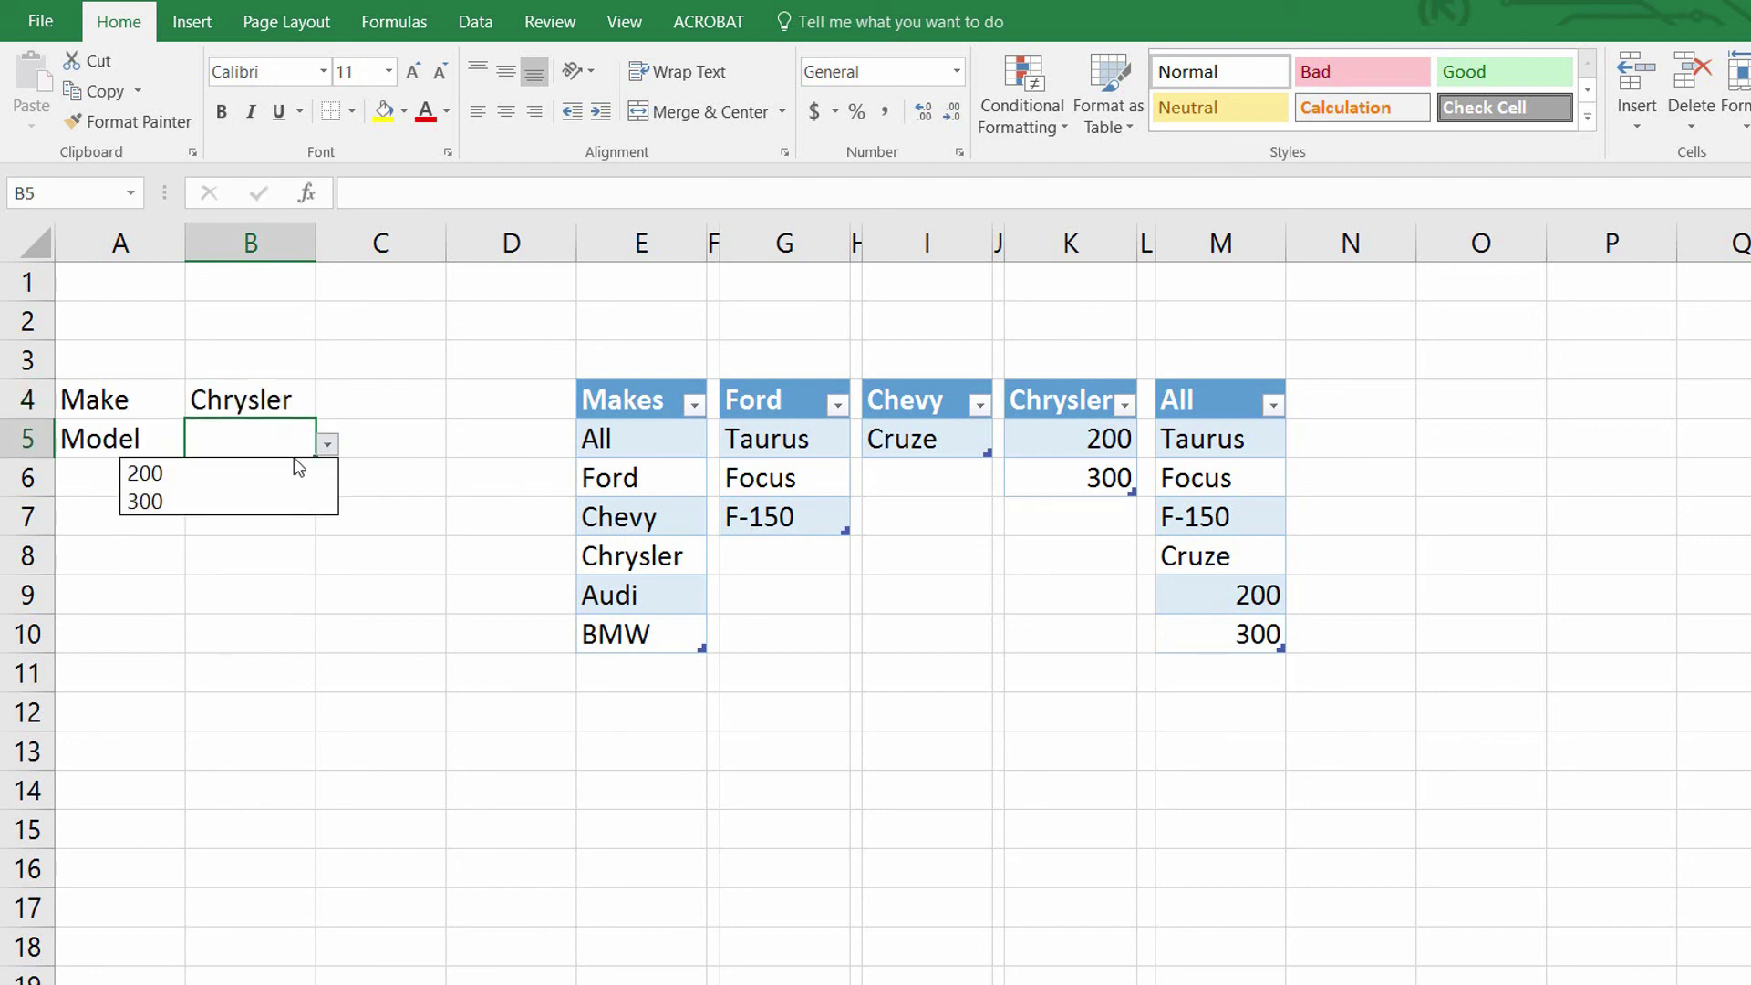
click(289, 407)
- Choose Ford in B4 and Focus in B5
click(274, 390)
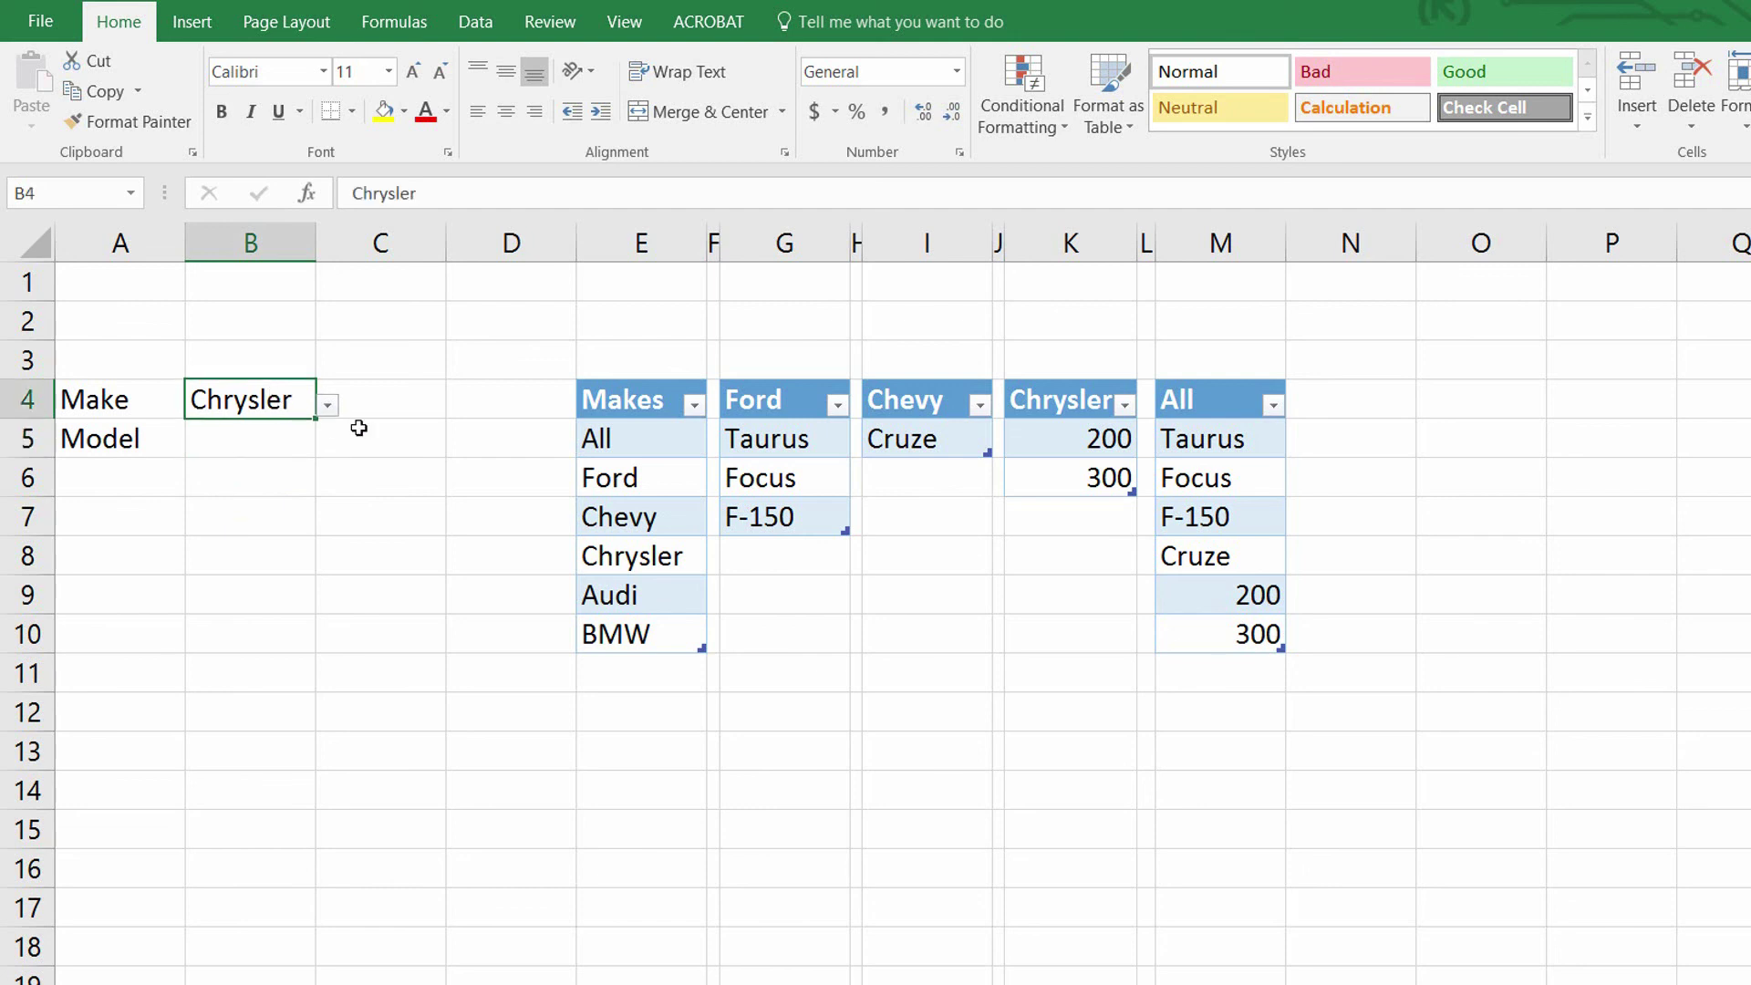
click(327, 405)
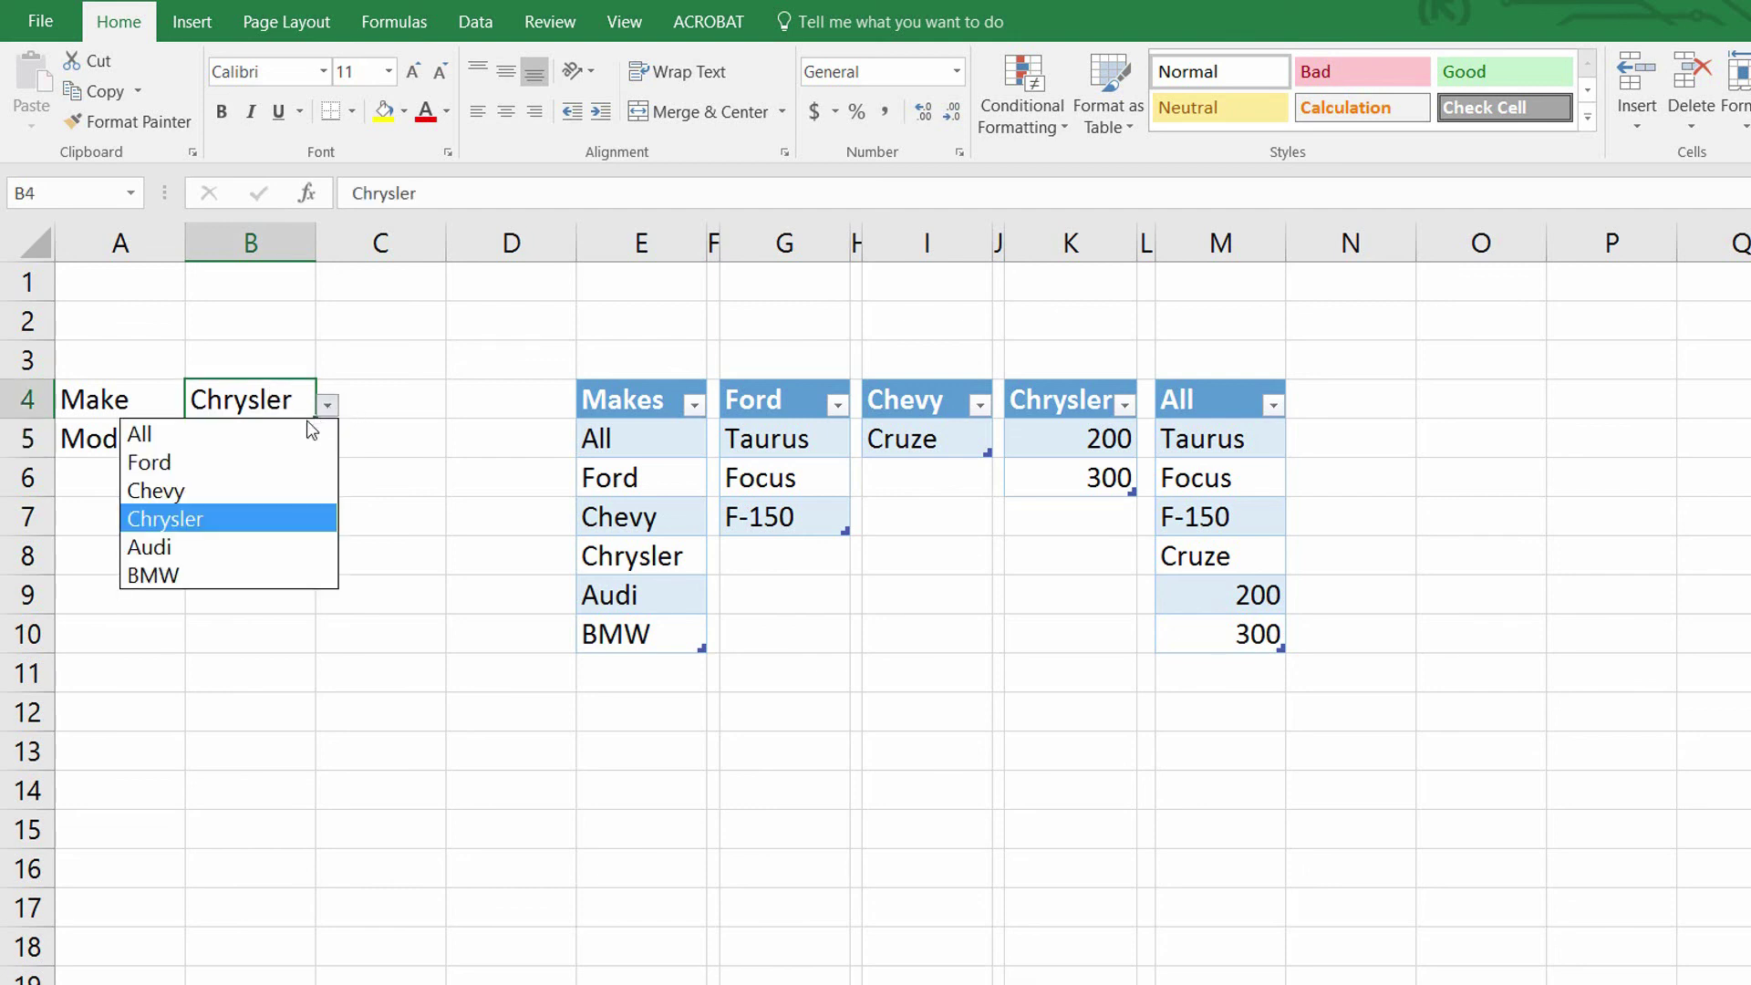
click(281, 462)
click(273, 445)
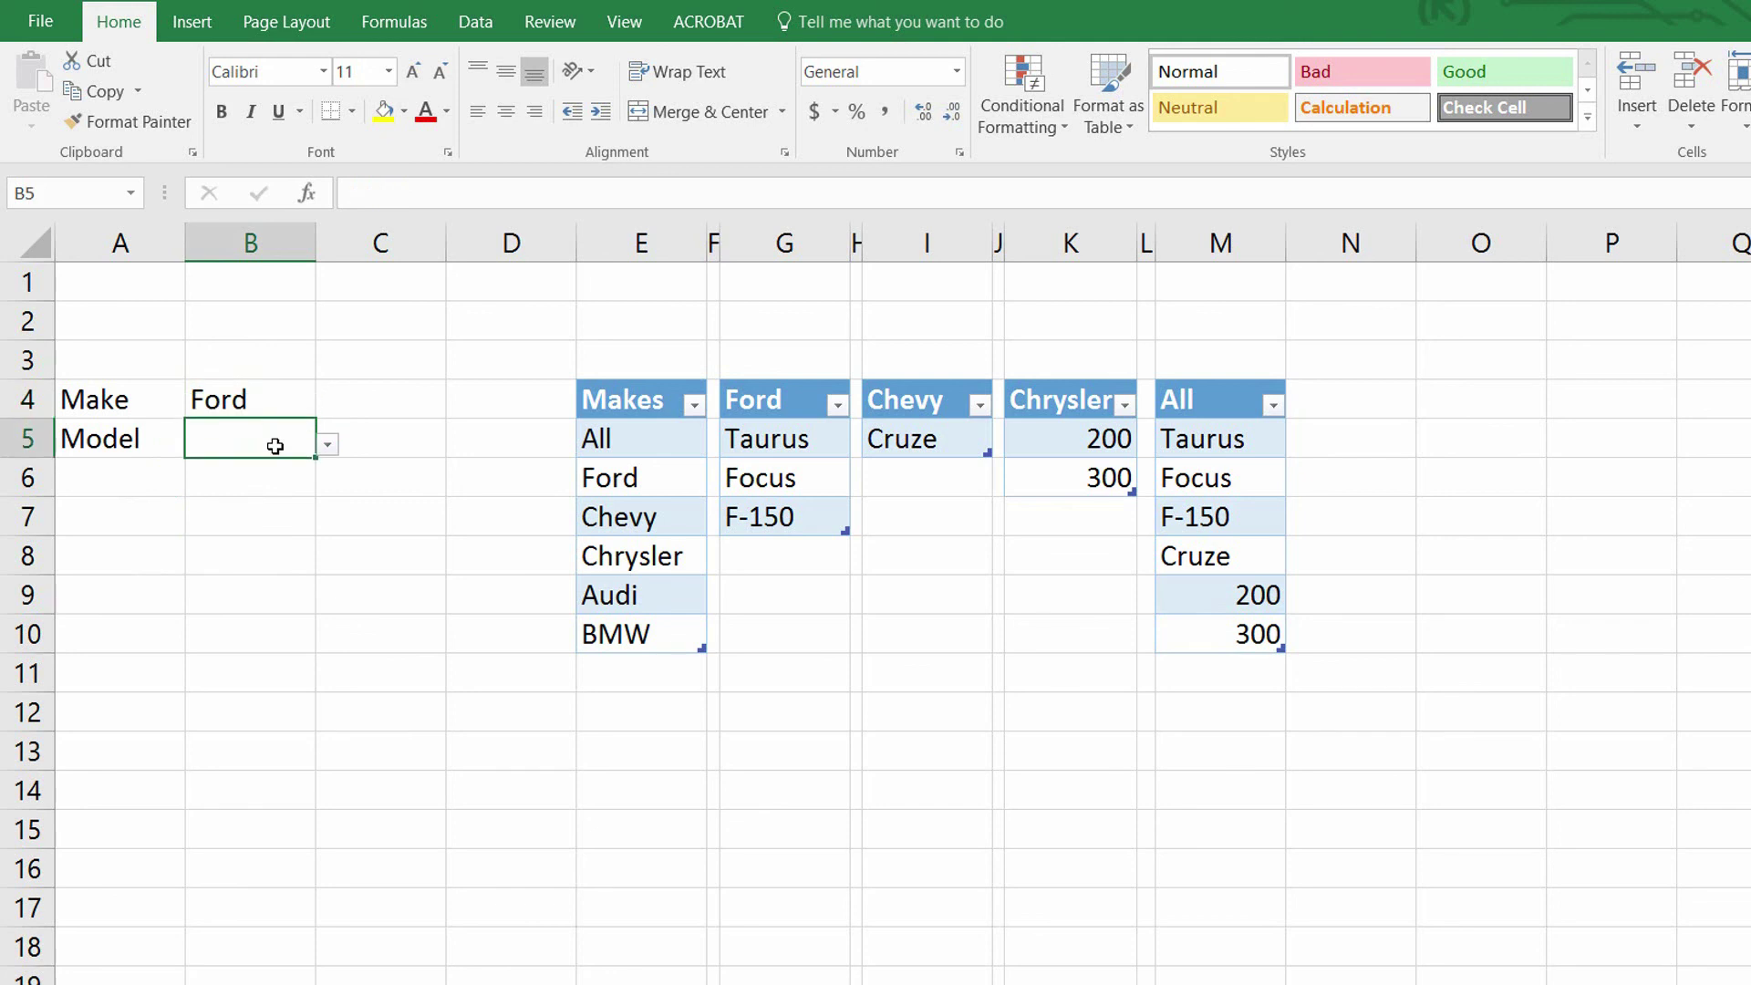
click(327, 444)
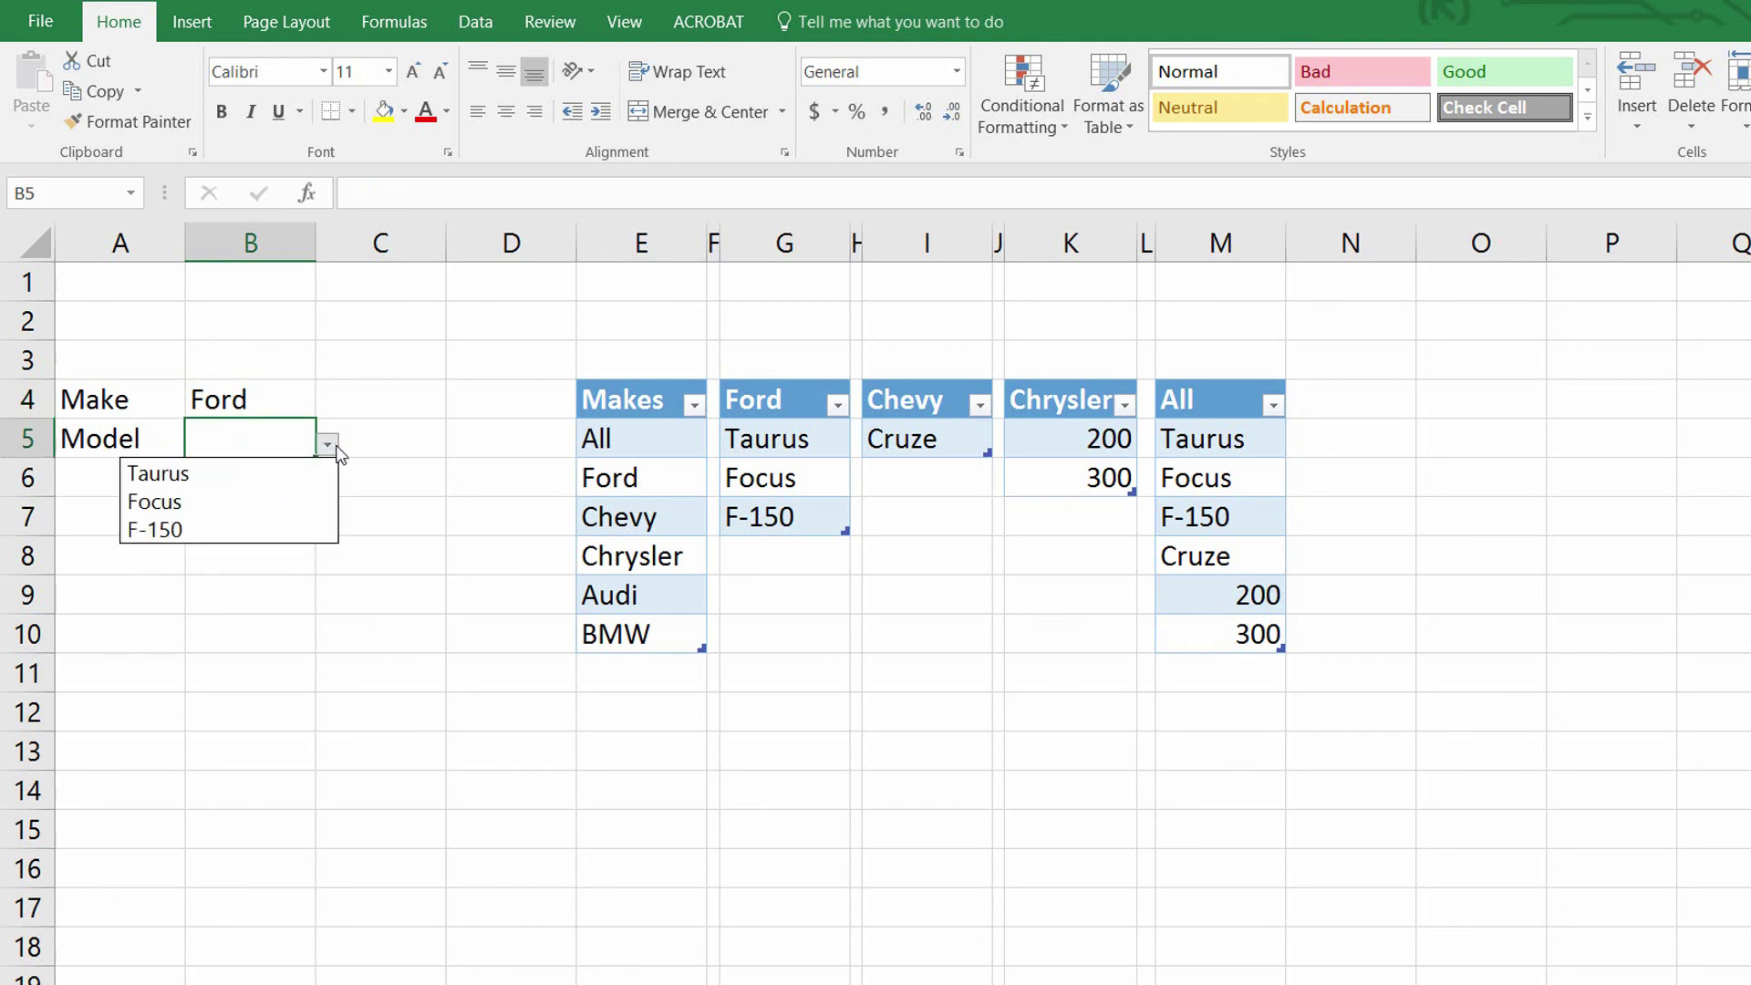
click(301, 504)
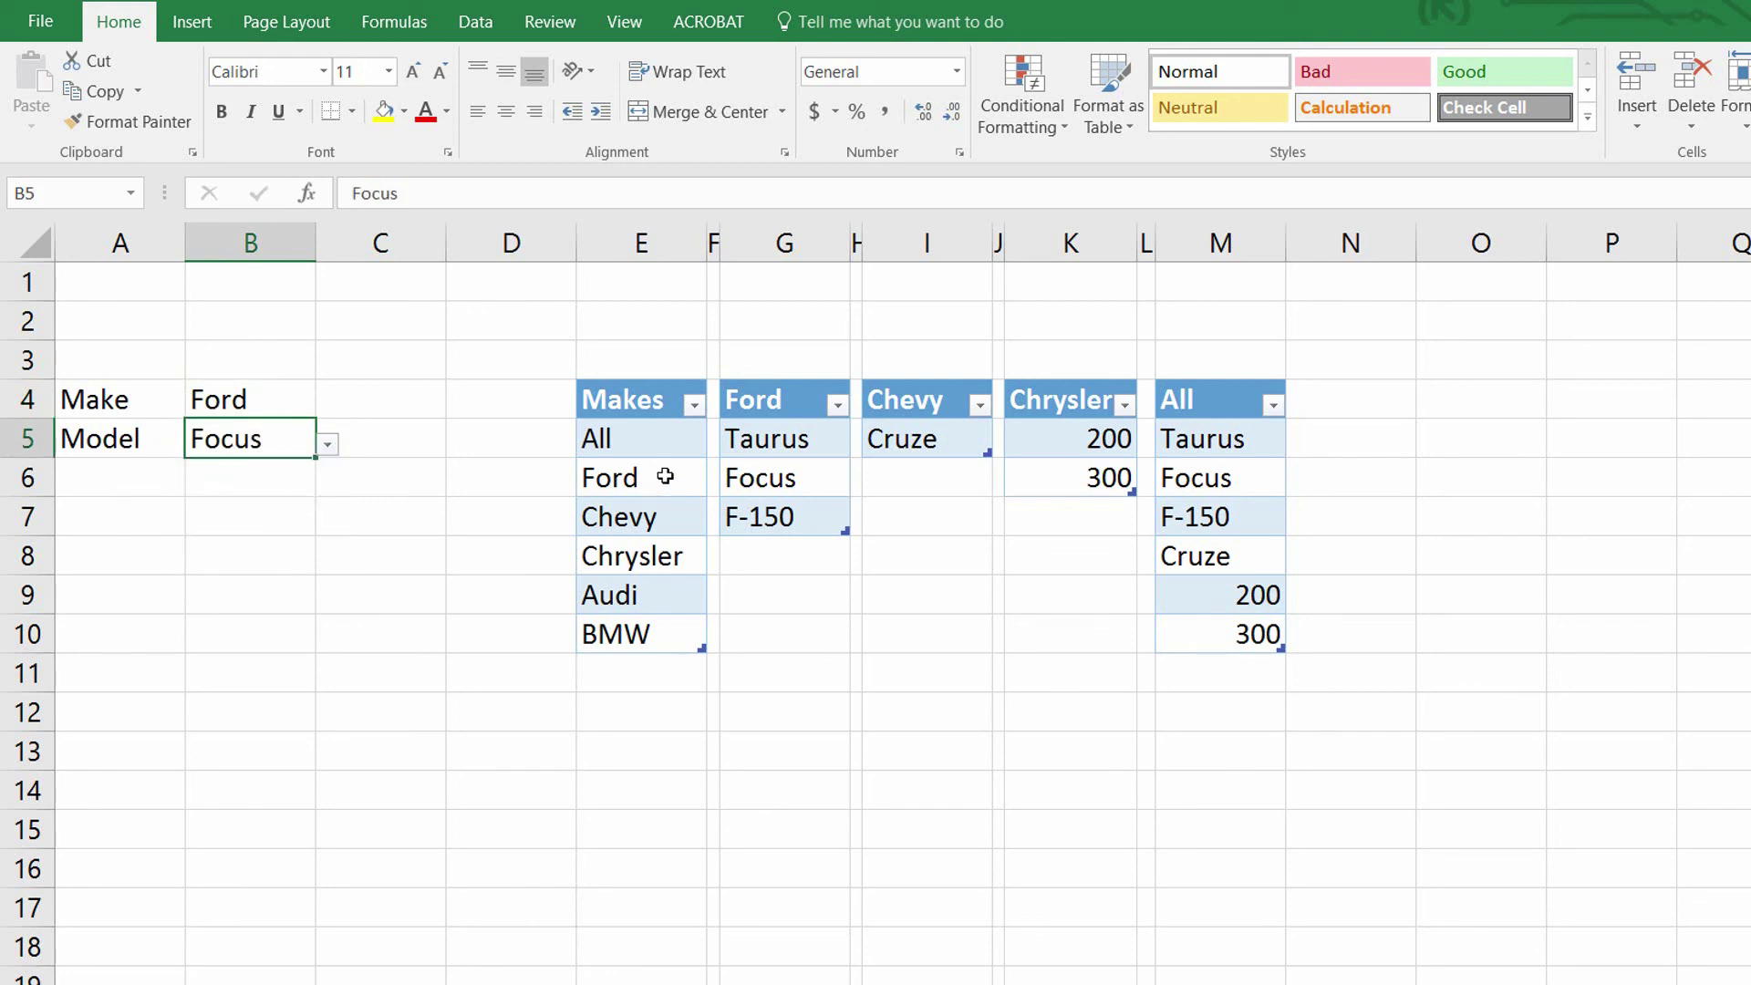
- Click through the Makes, Ford, Chevy, Chrysler and All tables in turn
click(694, 441)
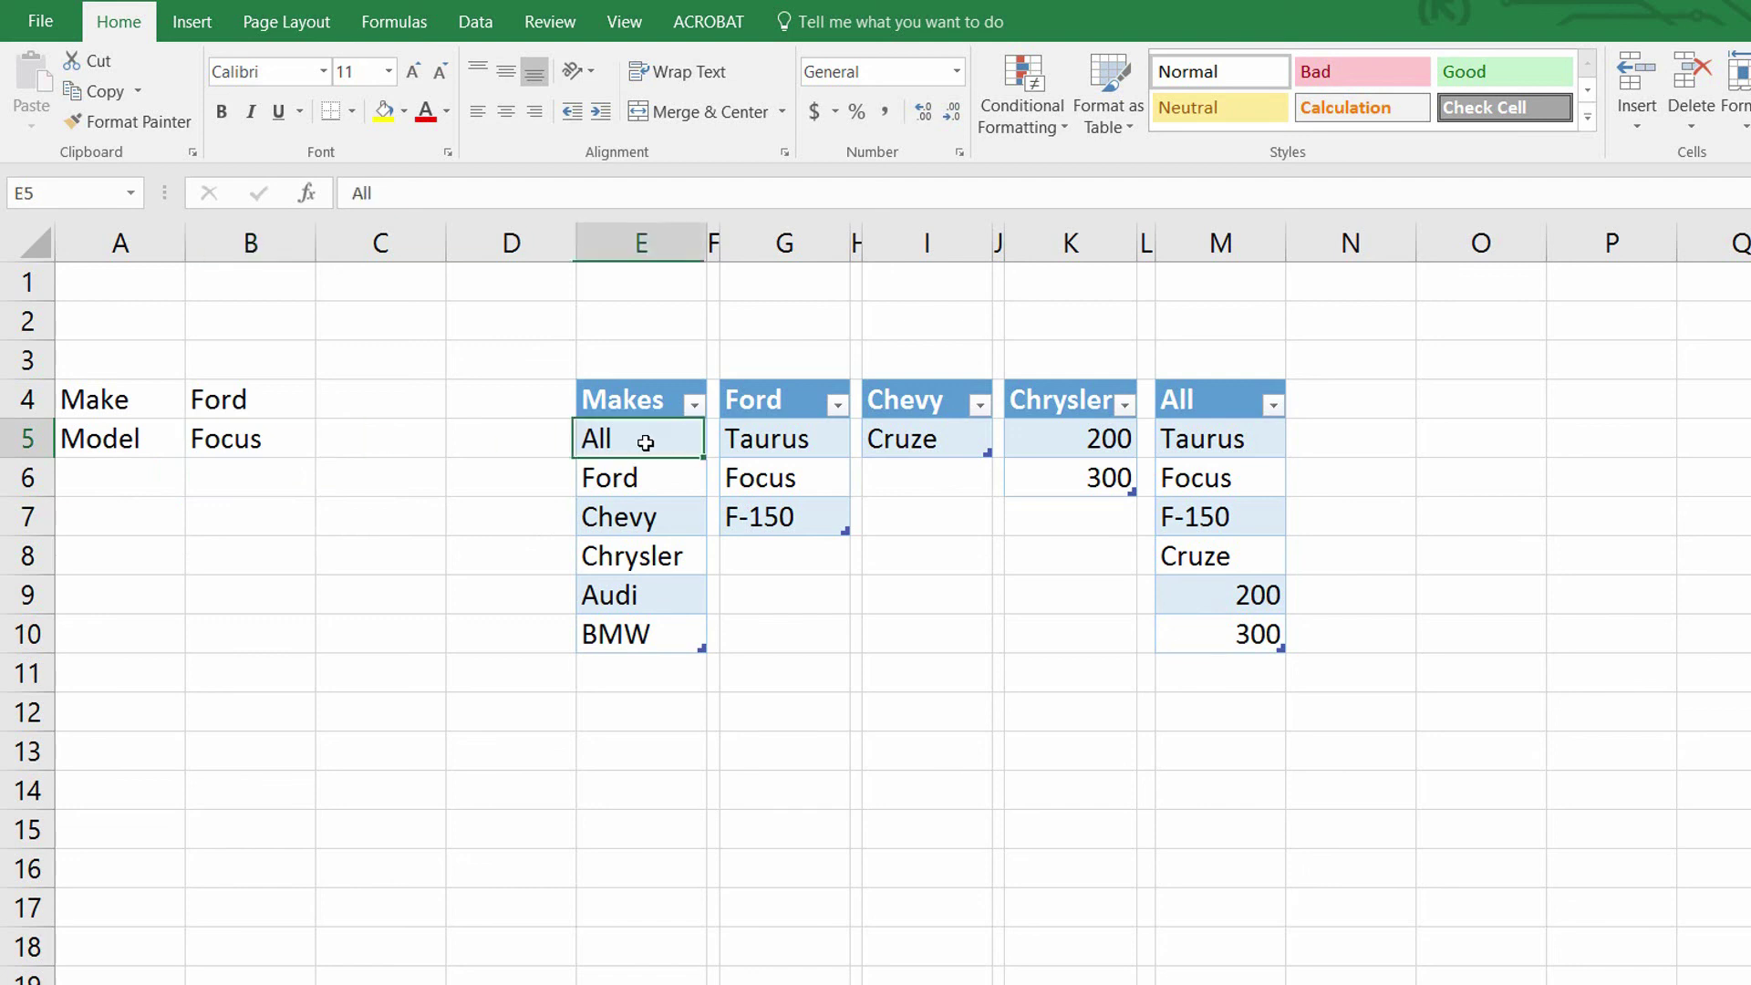
click(807, 450)
click(983, 445)
click(1060, 439)
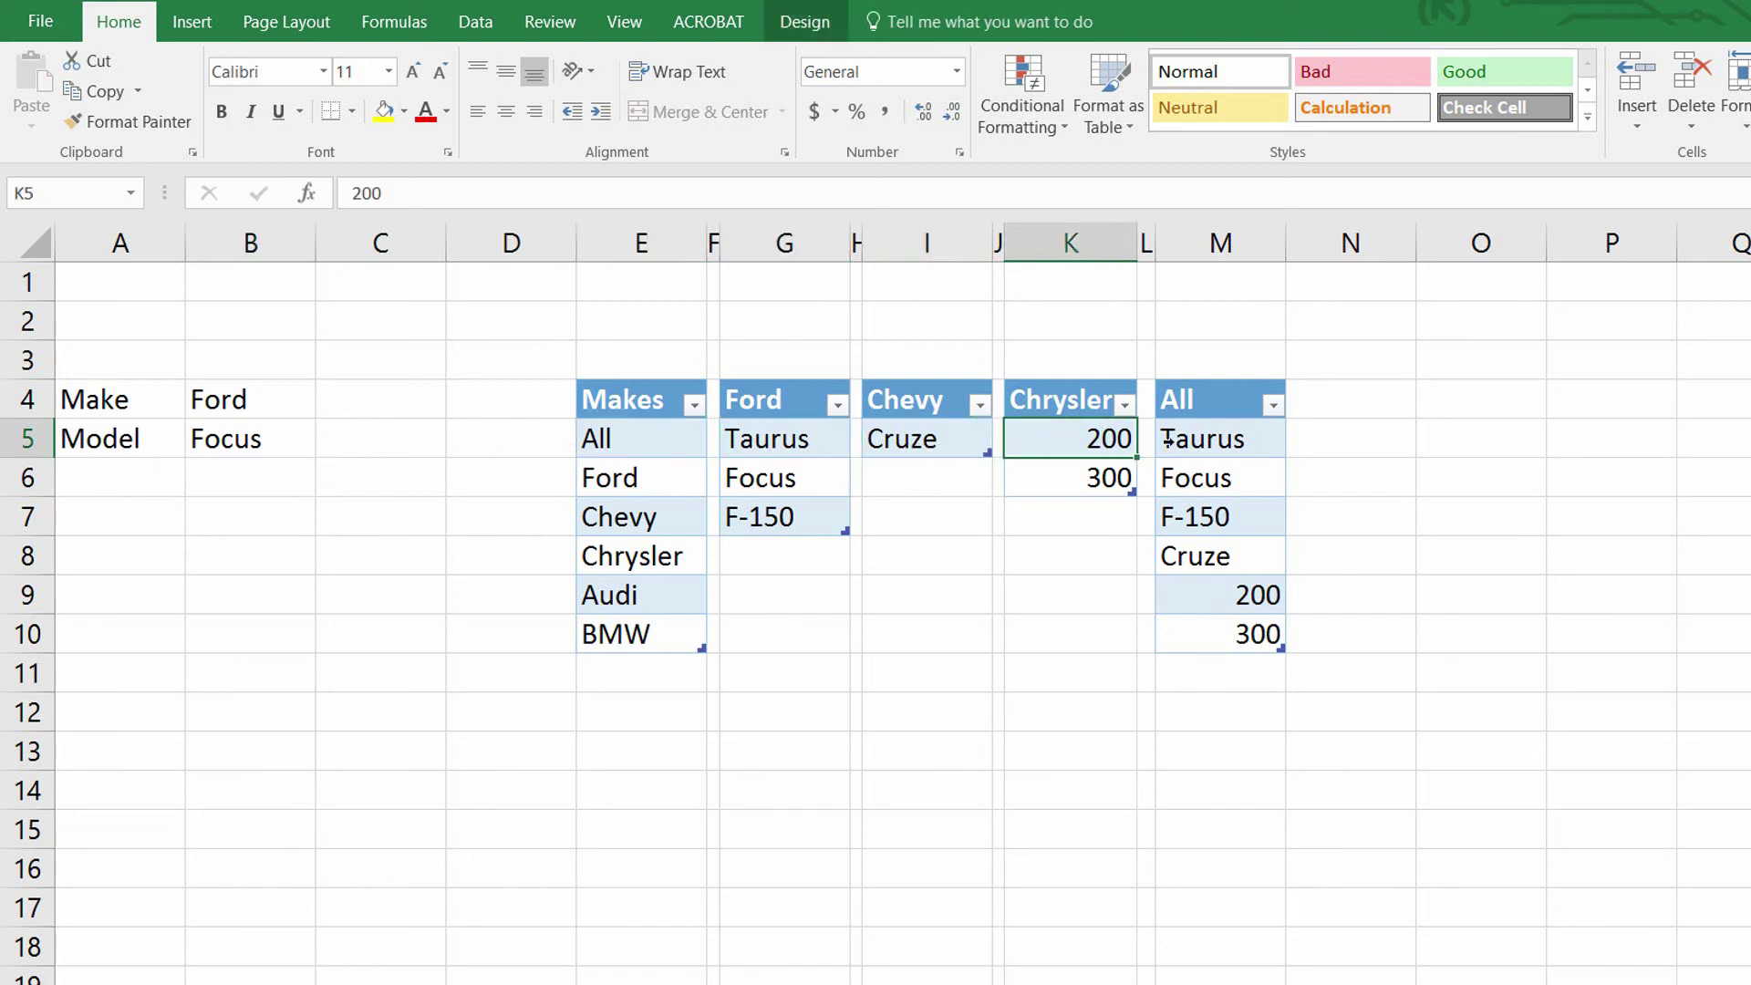
click(1207, 439)
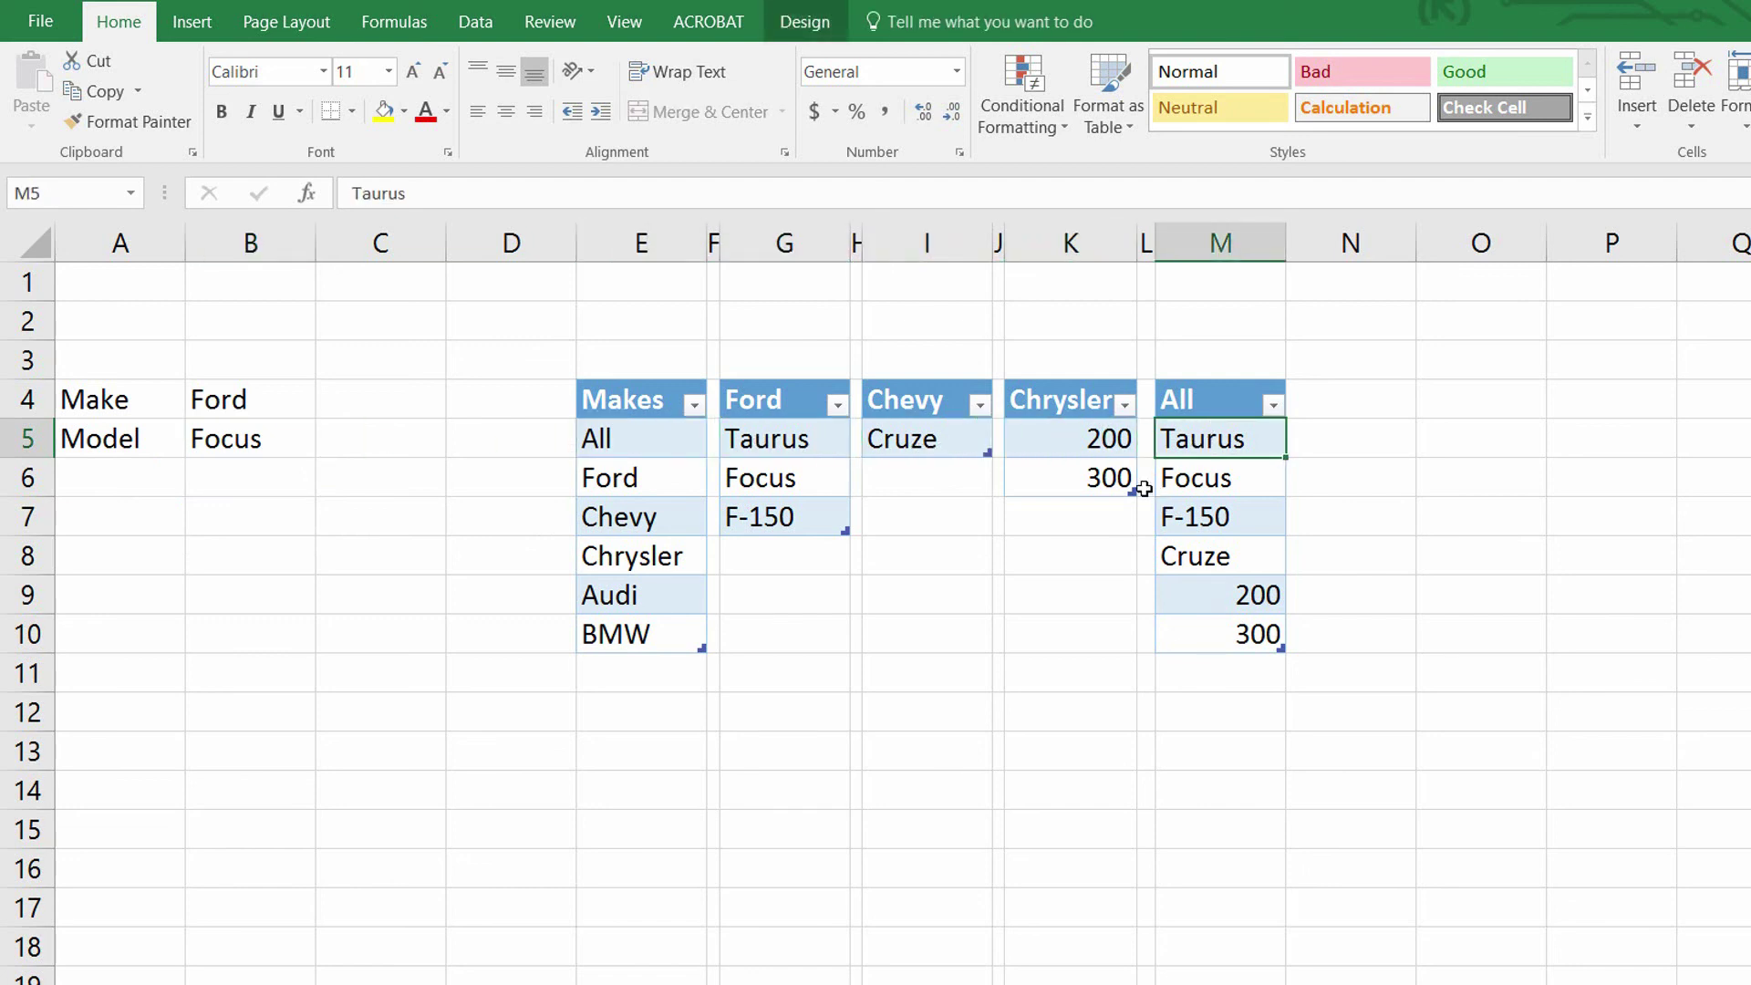